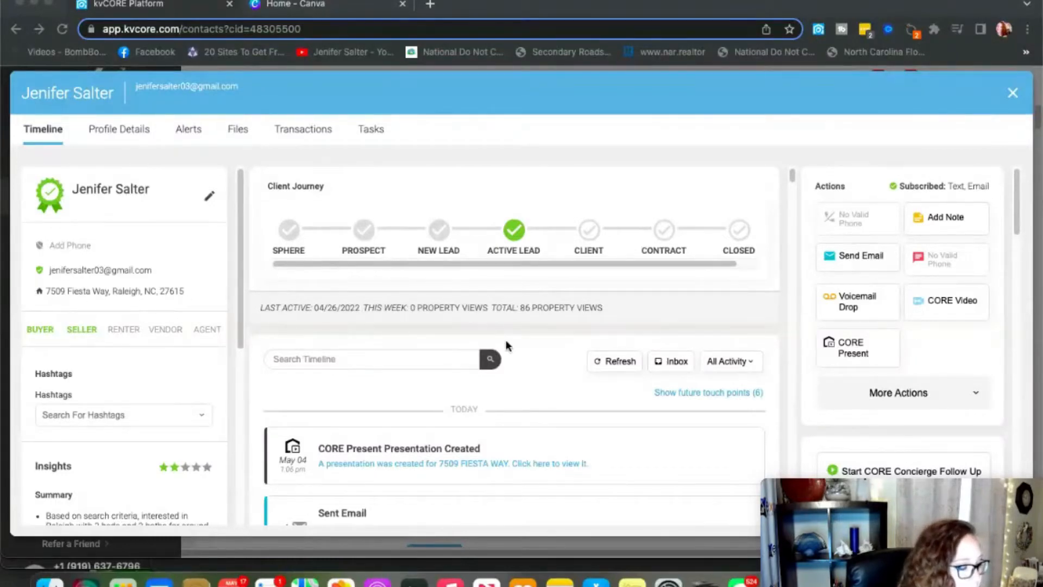
{"action": "left_click", "coordinate": [848, 351]}
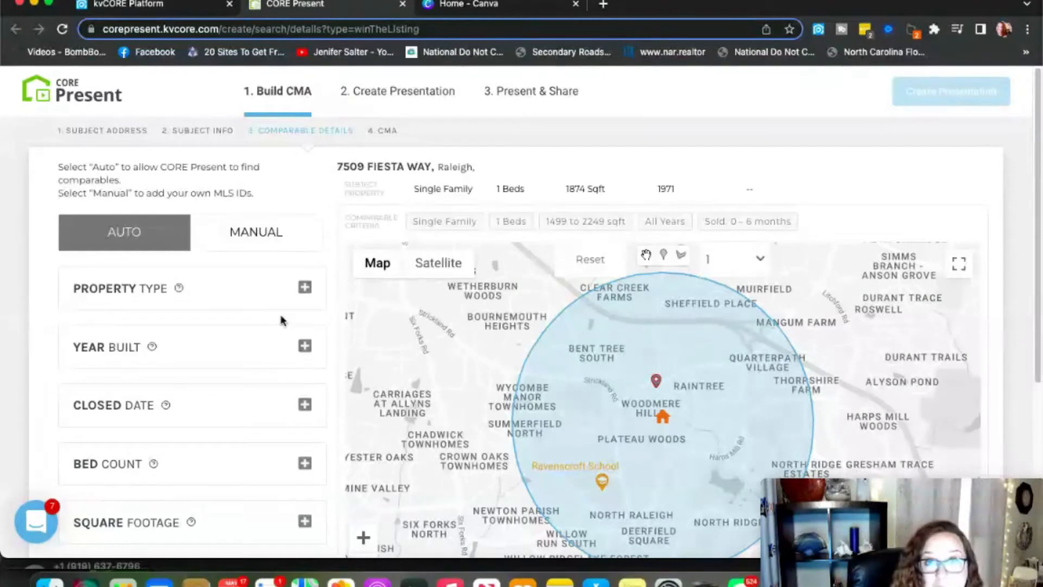
Expand the Property Type and Year Built filters to reveal the year range fields.
{"action": "left_click", "coordinate": [304, 288]}
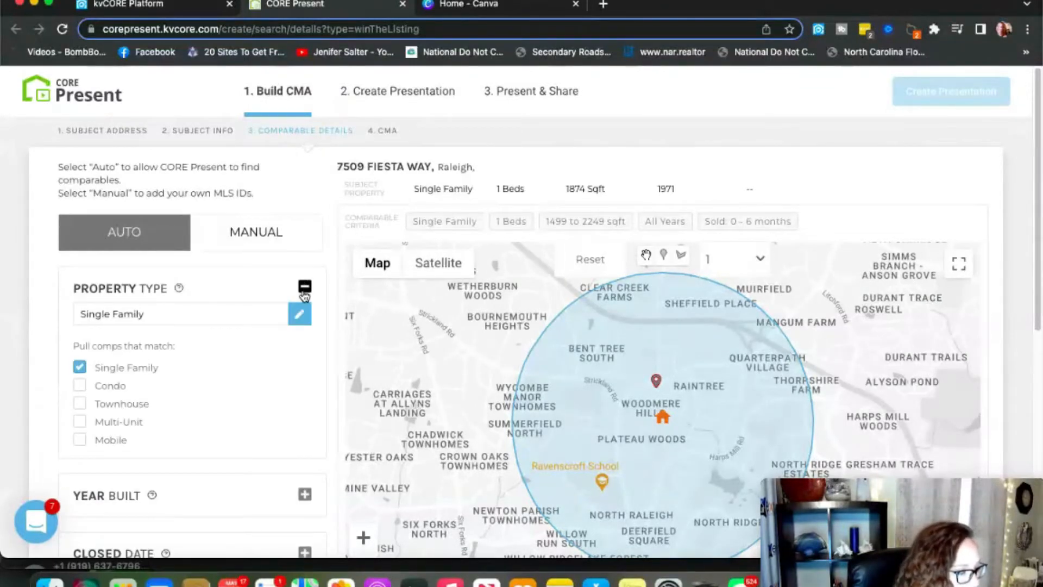
{"action": "scroll", "coordinate": [153, 384], "scroll_direction": "down", "scroll_amount": 1}
{"action": "scroll", "coordinate": [153, 383], "scroll_direction": "down", "scroll_amount": 5}
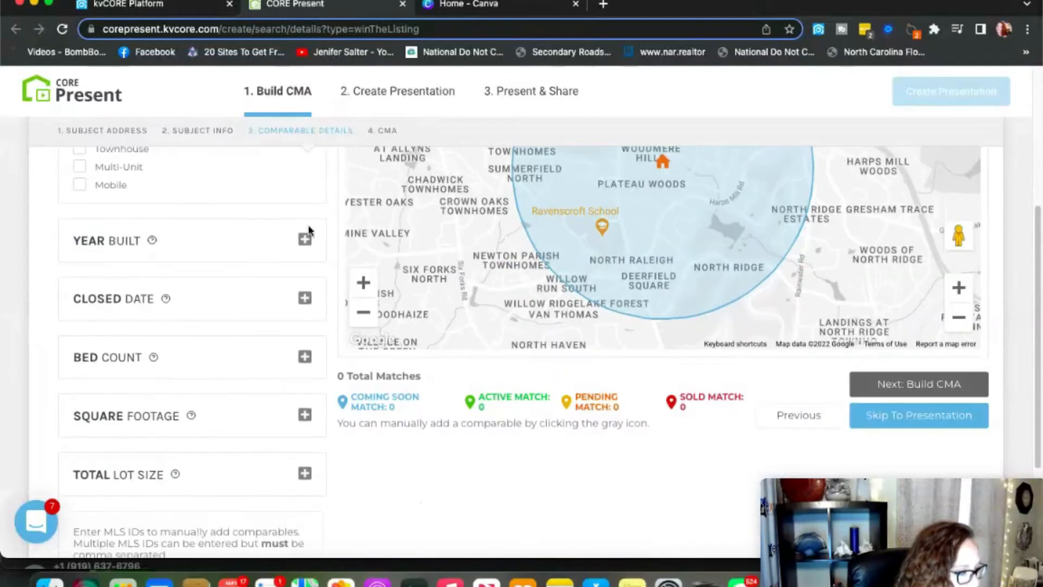
{"action": "left_click", "coordinate": [305, 238]}
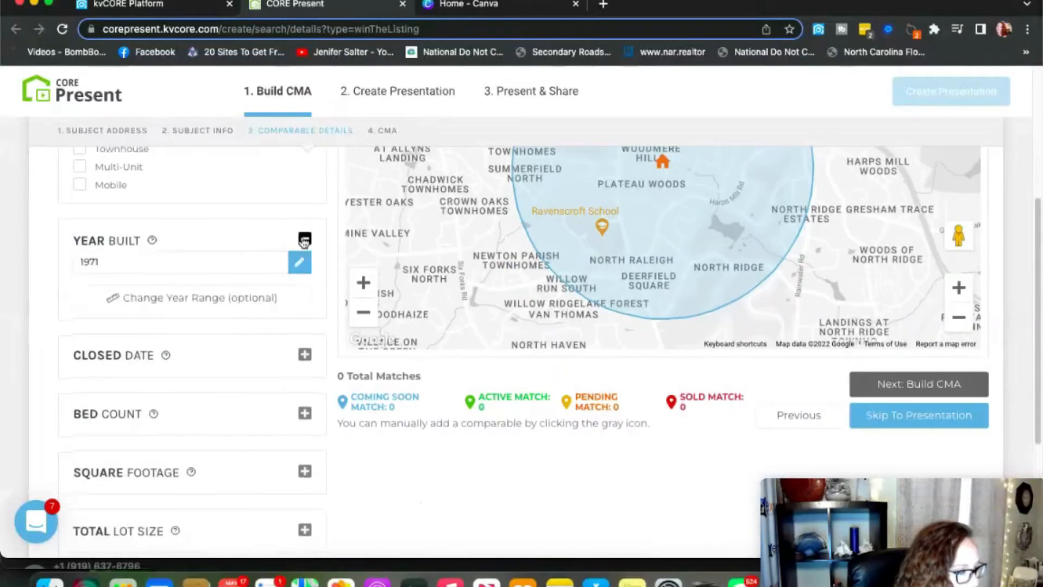
{"action": "left_click", "coordinate": [191, 298]}
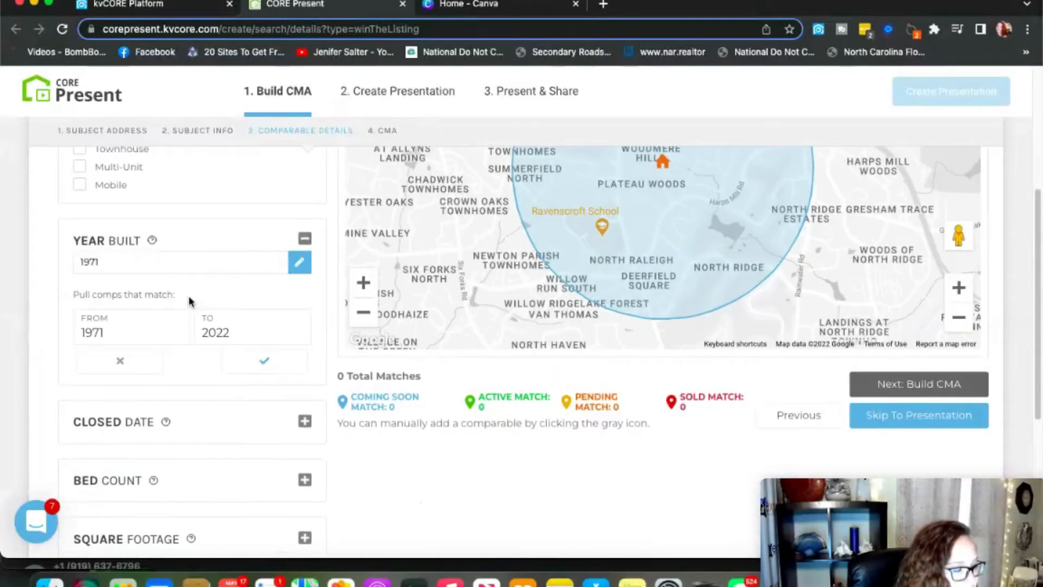
Change the Year Built range from 1971–2022 to 1950–2010 and apply it.
{"action": "left_click", "coordinate": [119, 330]}
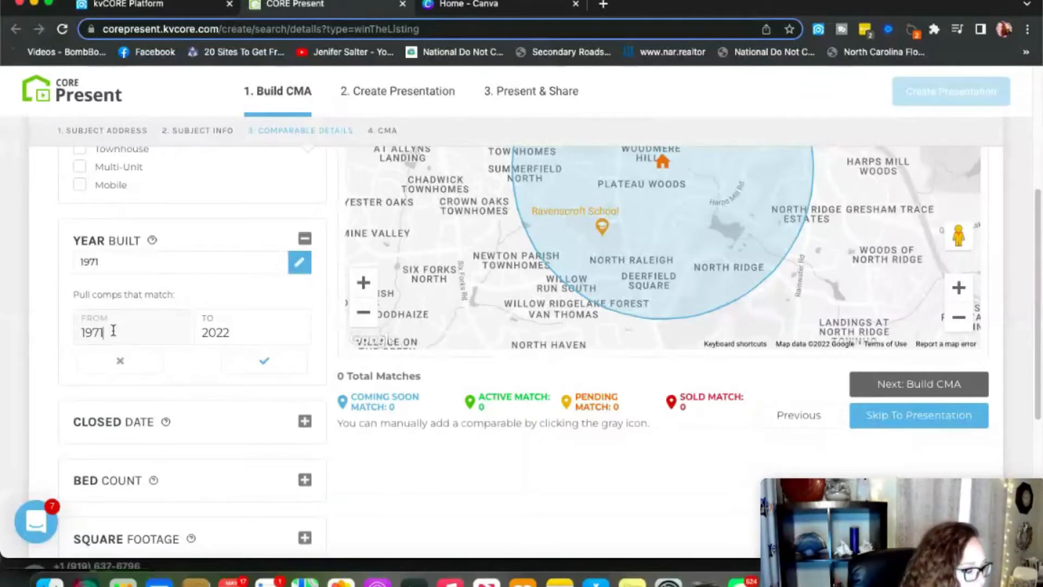
{"action": "left_click_drag", "start_coordinate": [101, 331], "coordinate": [92, 331]}
{"action": "type", "text": "50"}
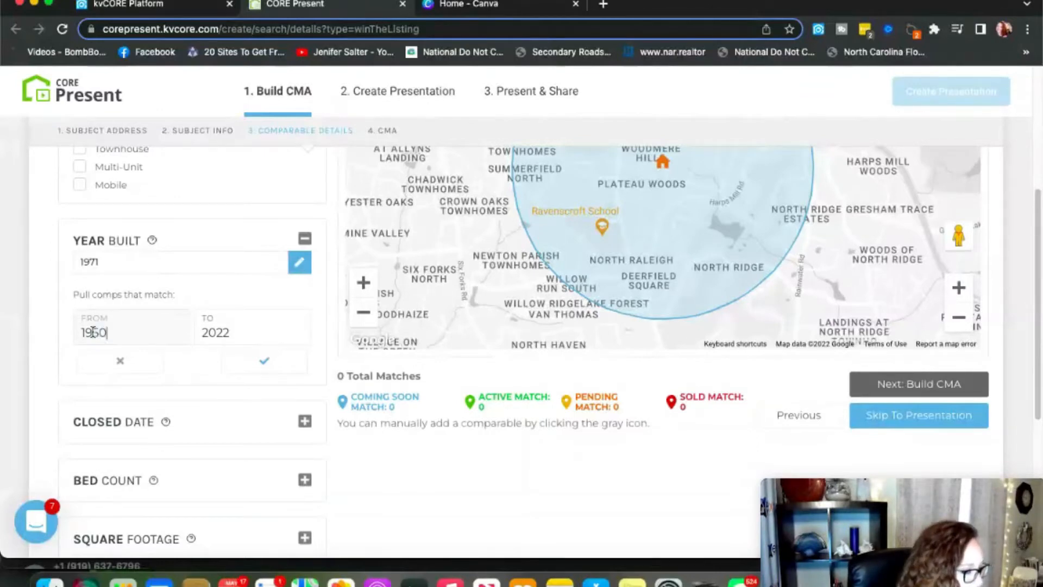
{"action": "left_click_drag", "start_coordinate": [230, 333], "coordinate": [217, 332]}
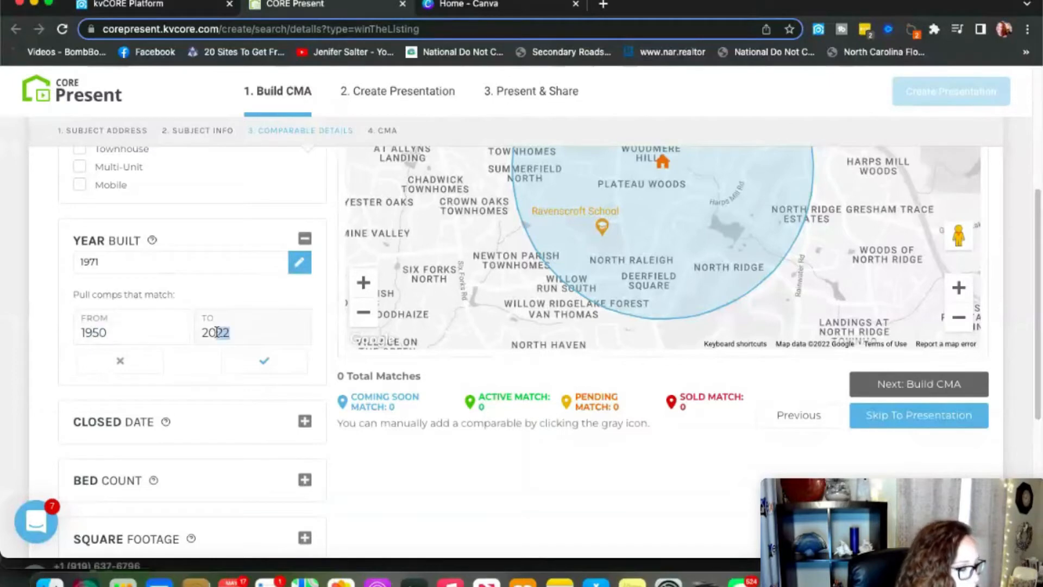
{"action": "key", "text": "BackSpace"}
{"action": "type", "text": "10"}
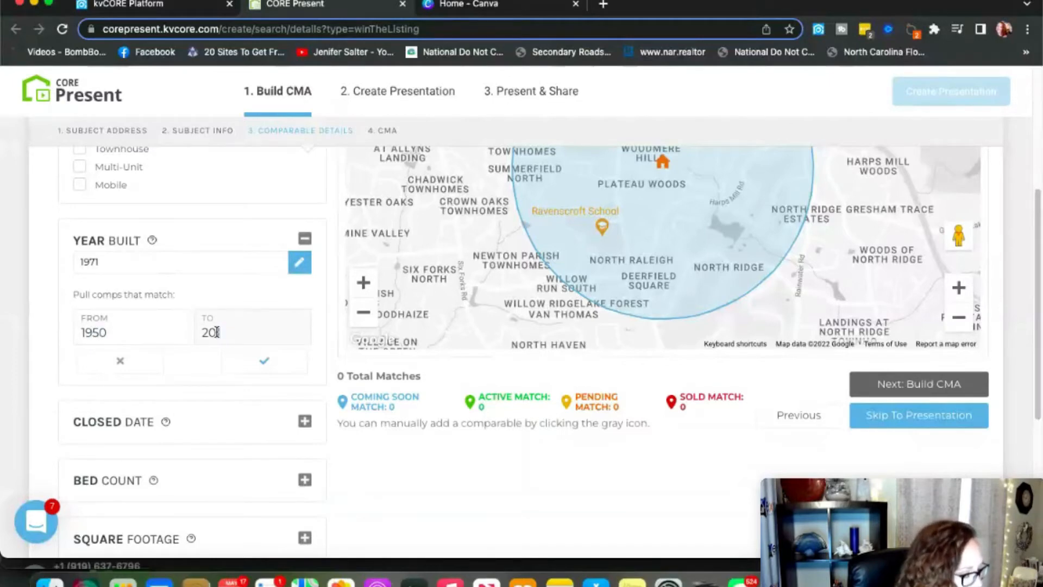
{"action": "left_click", "coordinate": [263, 361]}
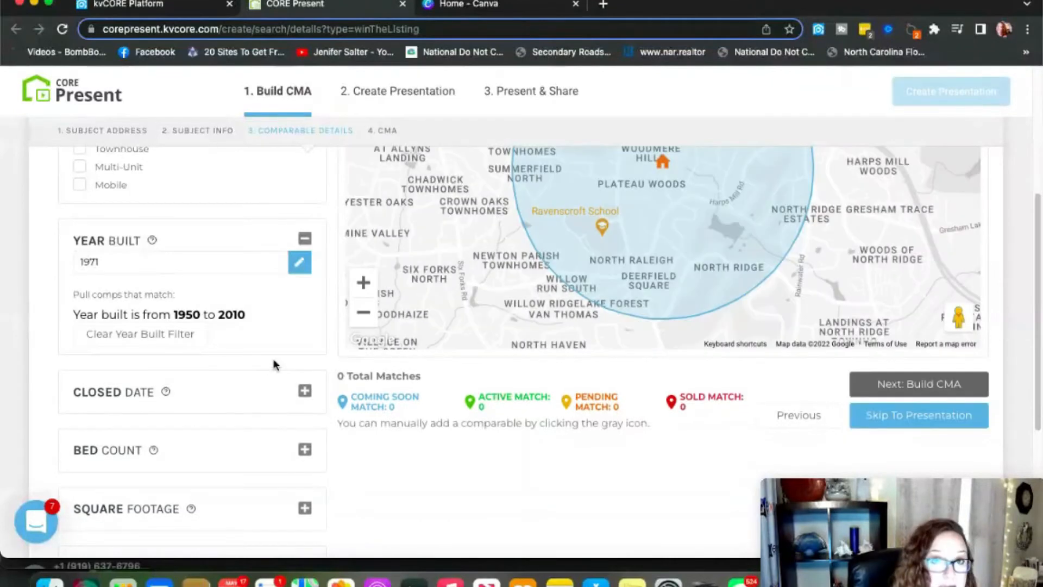
{"action": "scroll", "coordinate": [227, 389], "scroll_direction": "down", "scroll_amount": 1}
{"action": "scroll", "coordinate": [227, 389], "scroll_direction": "down", "scroll_amount": 1}
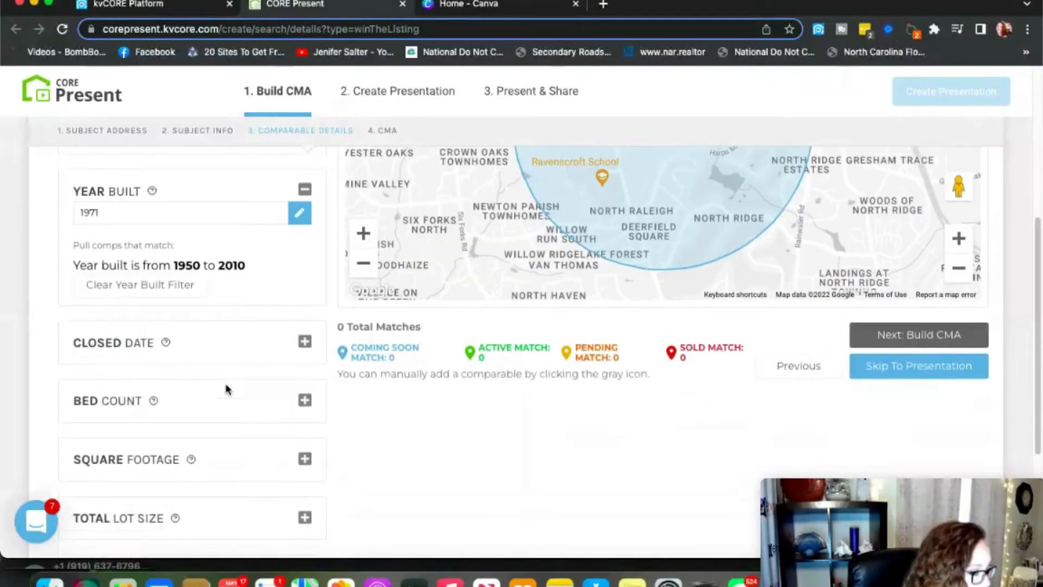
Set the subject's bed count to 4 under the Bed Count filter.
{"action": "left_click", "coordinate": [305, 342]}
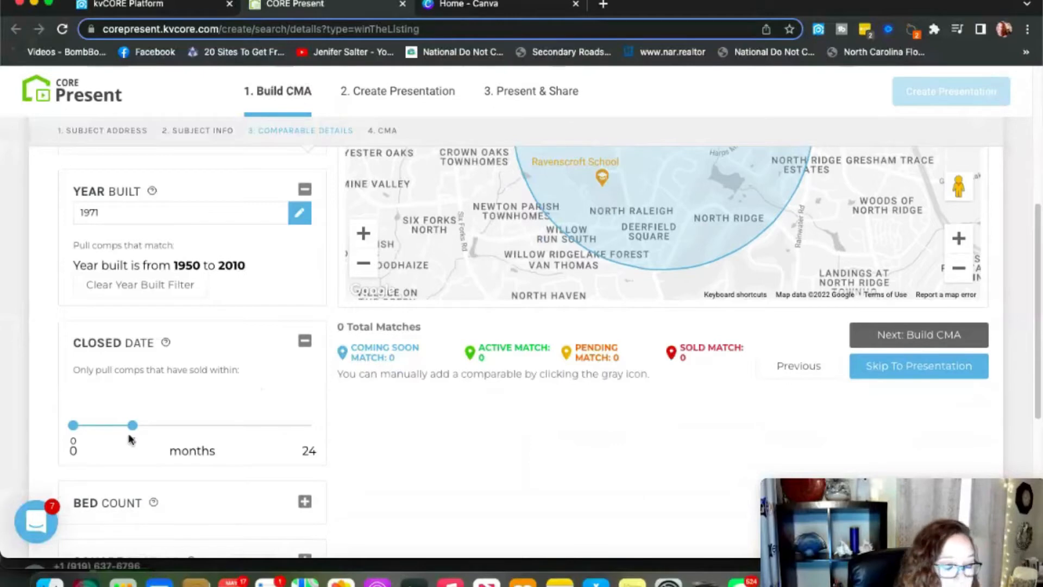
{"action": "scroll", "coordinate": [154, 441], "scroll_direction": "down", "scroll_amount": 5}
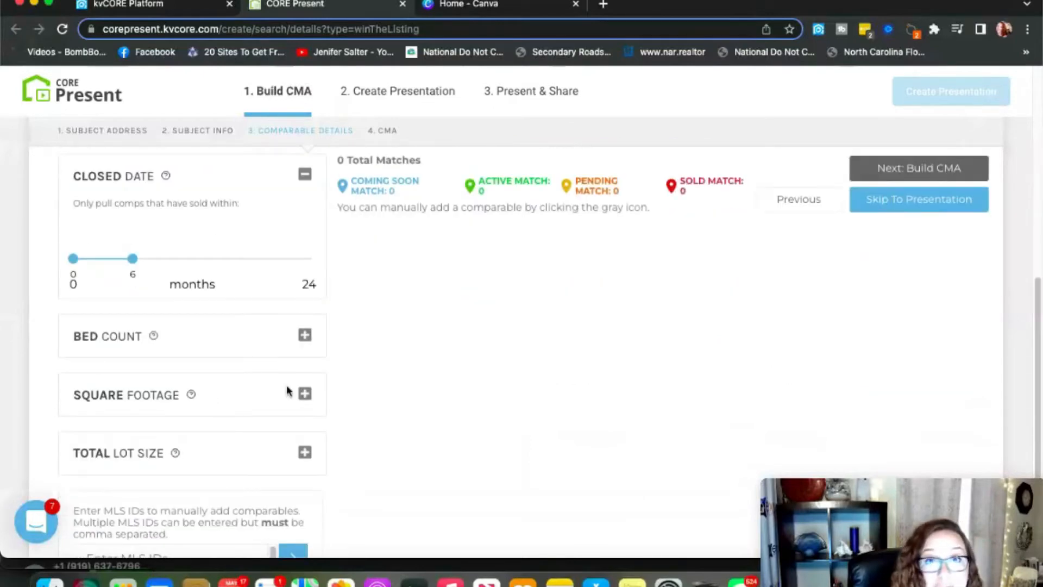
{"action": "left_click", "coordinate": [305, 335]}
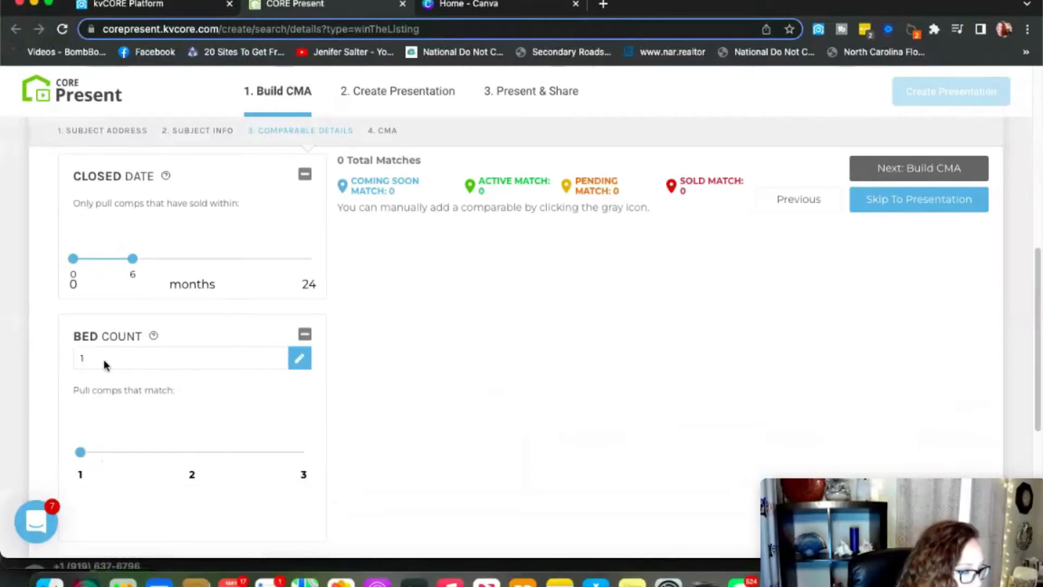
{"action": "left_click", "coordinate": [299, 357]}
{"action": "left_click", "coordinate": [276, 356]}
{"action": "left_click", "coordinate": [277, 356]}
{"action": "left_click", "coordinate": [276, 355]}
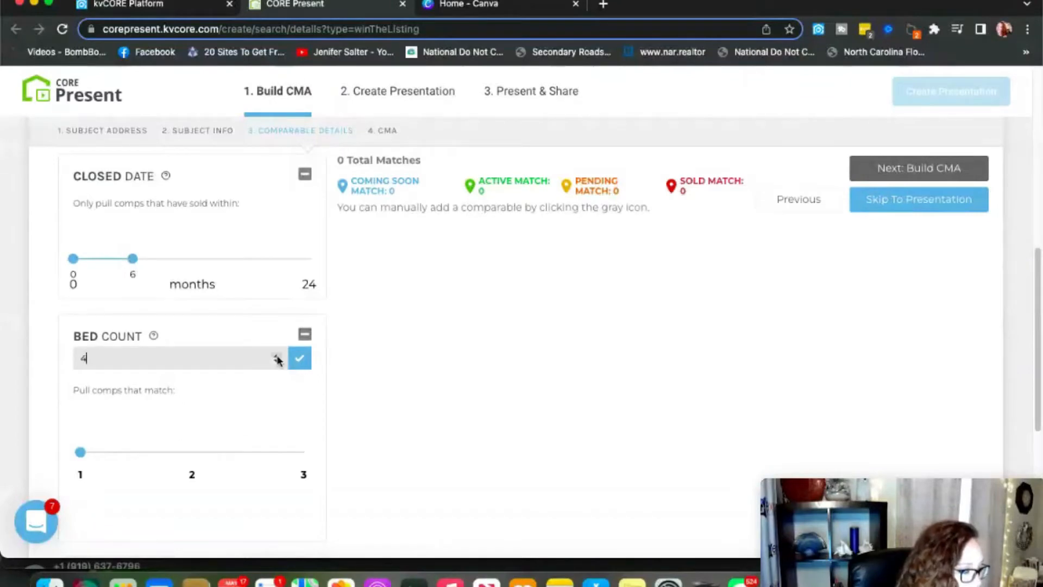
{"action": "left_click", "coordinate": [303, 364]}
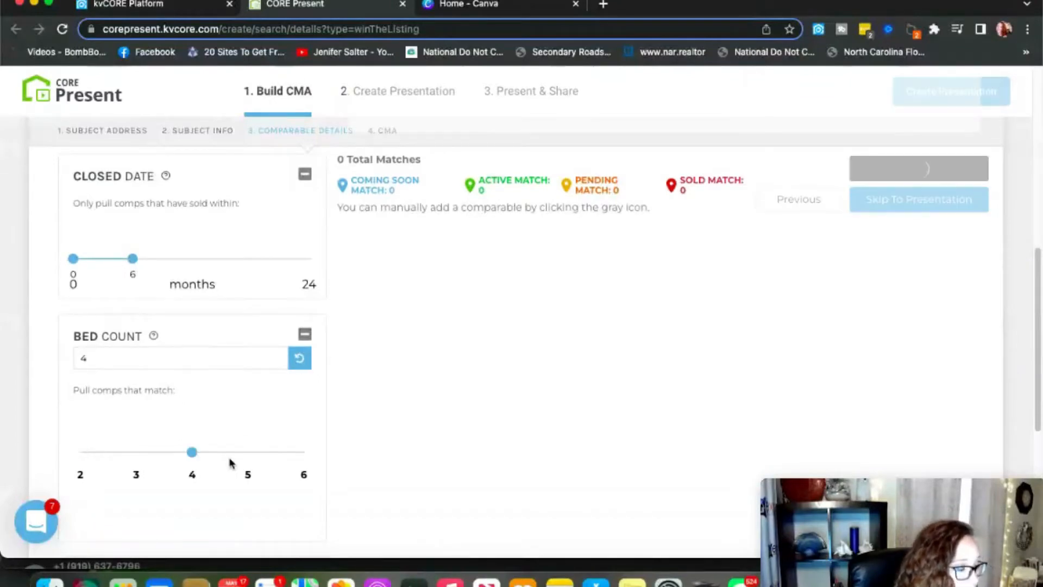
Widen the comparable bed range to 3–5 beds, yielding 15 matches.
{"action": "left_click", "coordinate": [136, 459]}
{"action": "left_click_drag", "start_coordinate": [191, 450], "coordinate": [247, 450]}
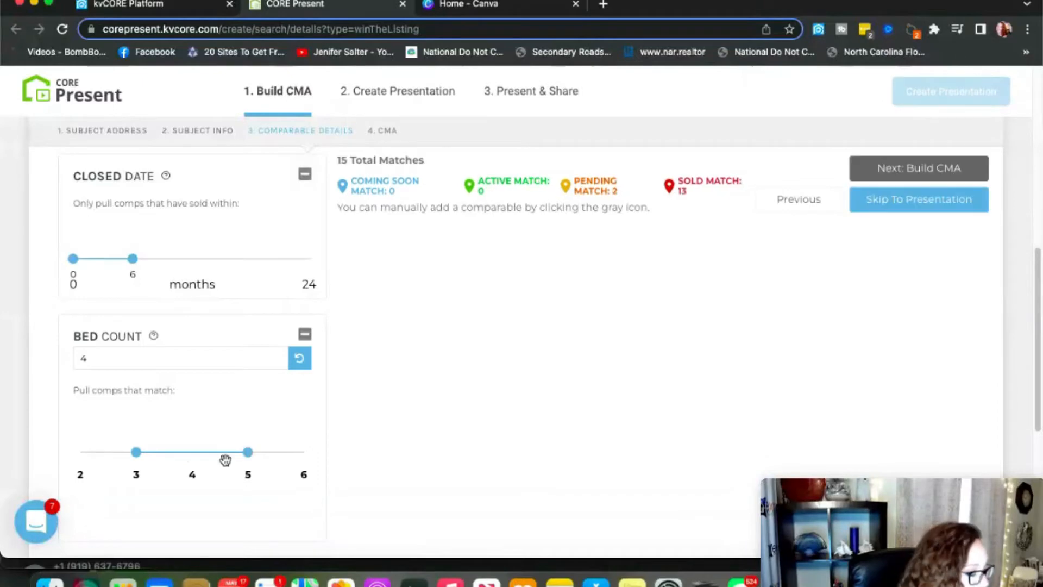
{"action": "scroll", "coordinate": [226, 461], "scroll_direction": "down", "scroll_amount": 3}
{"action": "scroll", "coordinate": [226, 464], "scroll_direction": "down", "scroll_amount": 2}
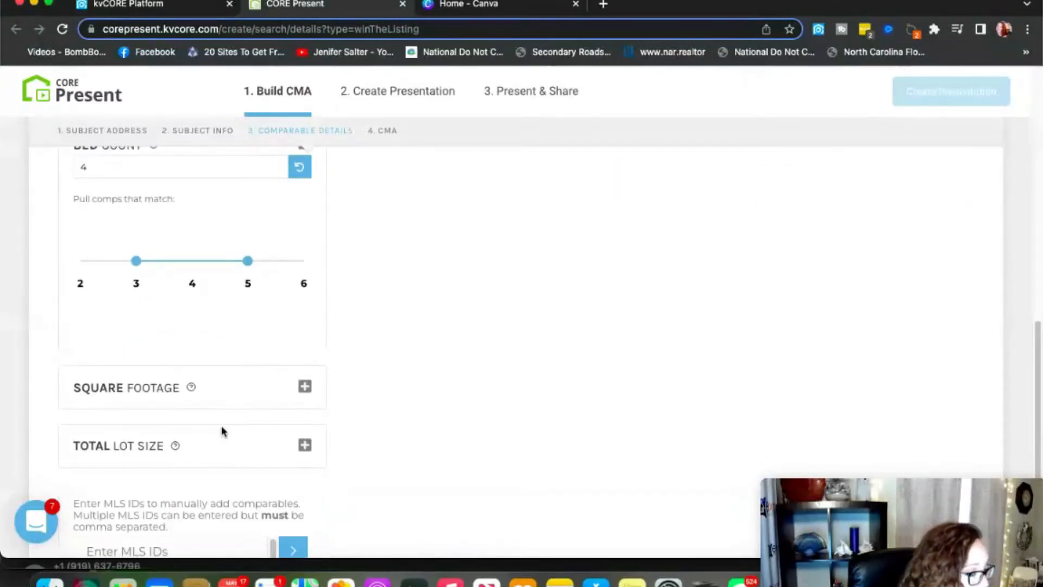
Change the subject's square footage from 1874 to 1910, giving comps of 1,536–2,304 sq ft.
{"action": "left_click", "coordinate": [304, 387]}
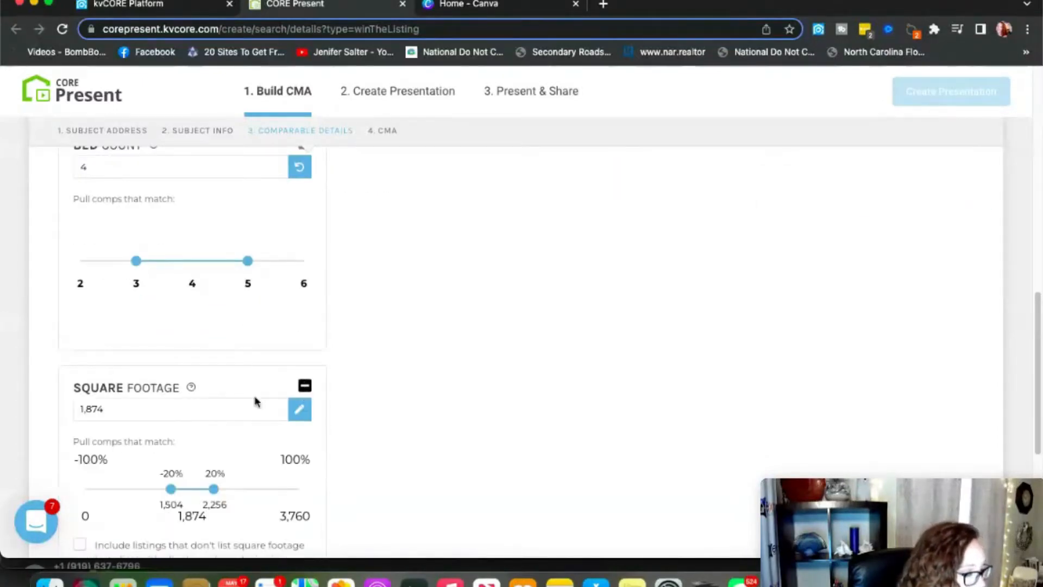
{"action": "left_click", "coordinate": [299, 409]}
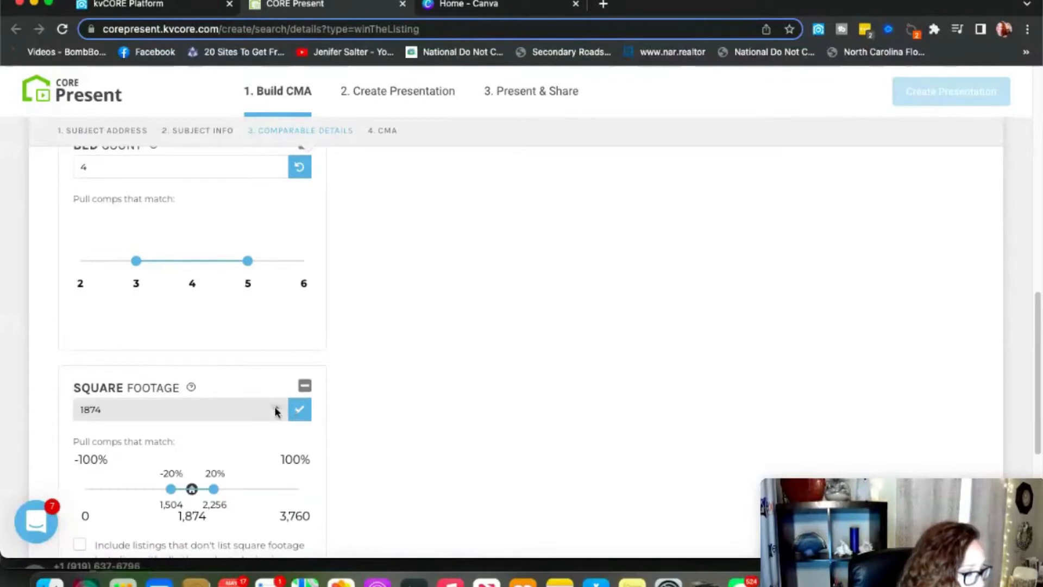
{"action": "double_click", "coordinate": [71, 412]}
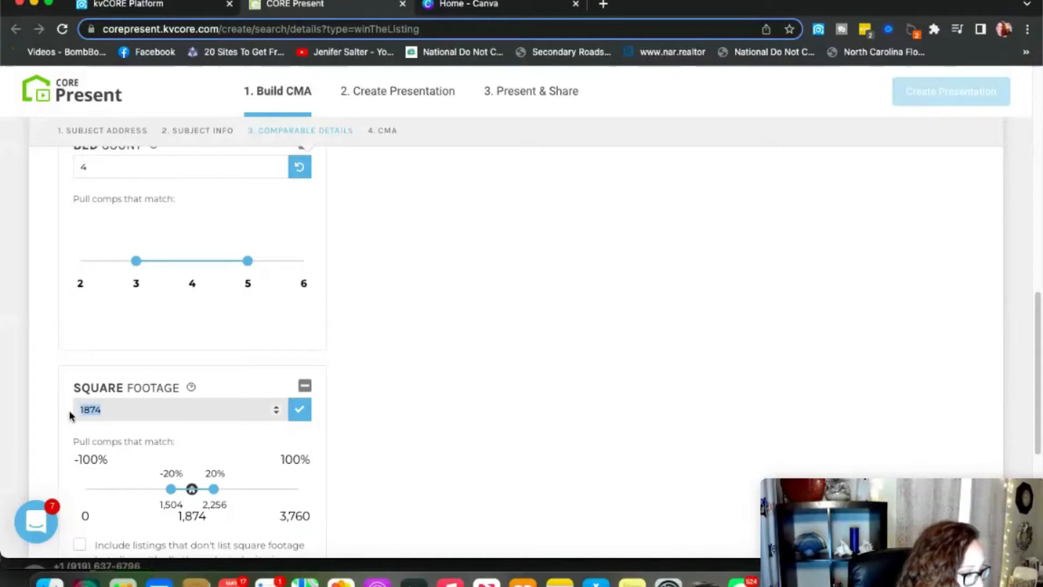
{"action": "type", "text": "1910"}
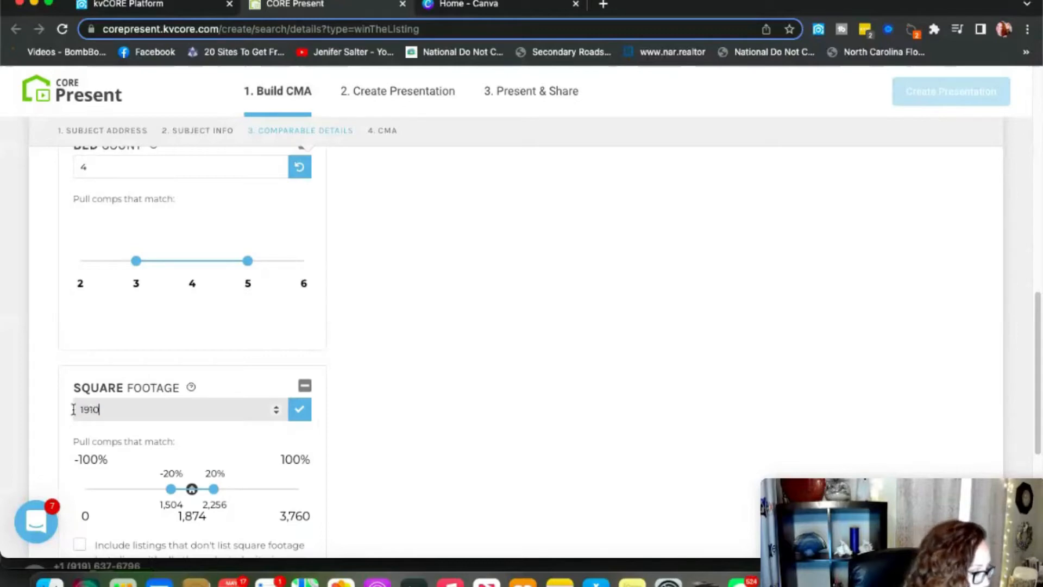
{"action": "left_click", "coordinate": [298, 415]}
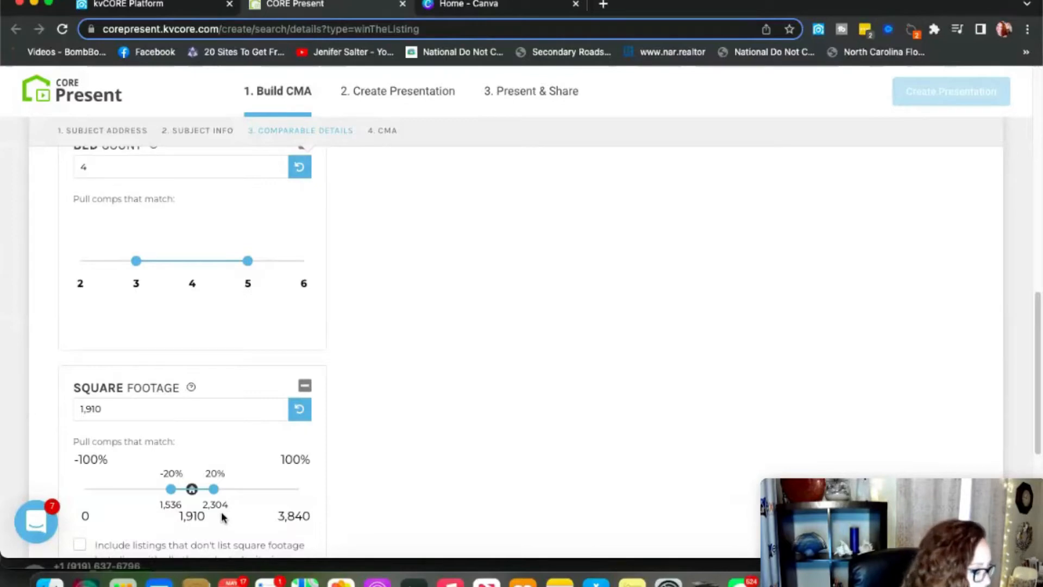
{"action": "scroll", "coordinate": [221, 515], "scroll_direction": "down", "scroll_amount": 2}
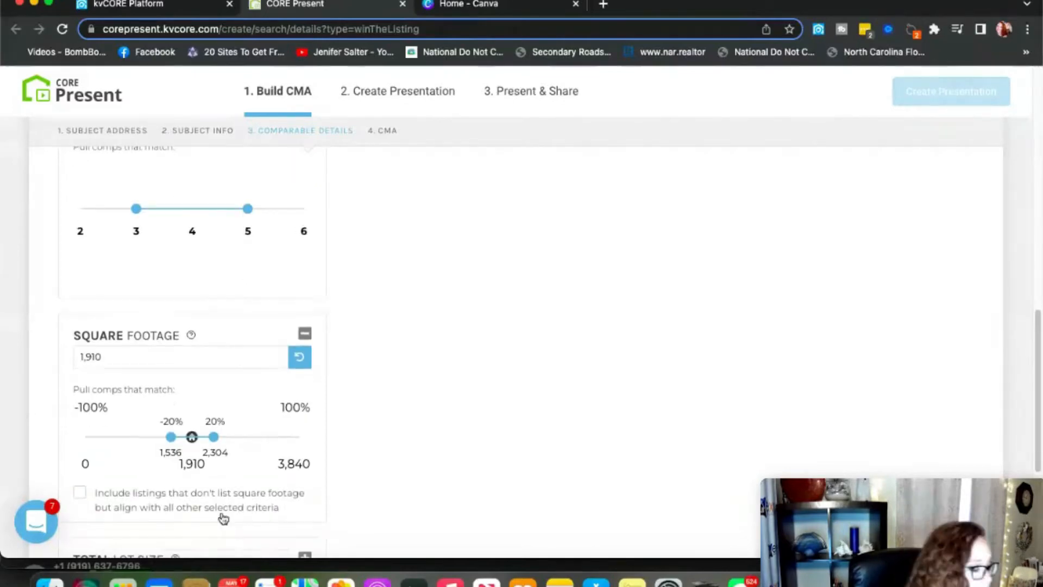
{"action": "scroll", "coordinate": [222, 516], "scroll_direction": "down", "scroll_amount": 2}
{"action": "scroll", "coordinate": [222, 516], "scroll_direction": "down", "scroll_amount": 5}
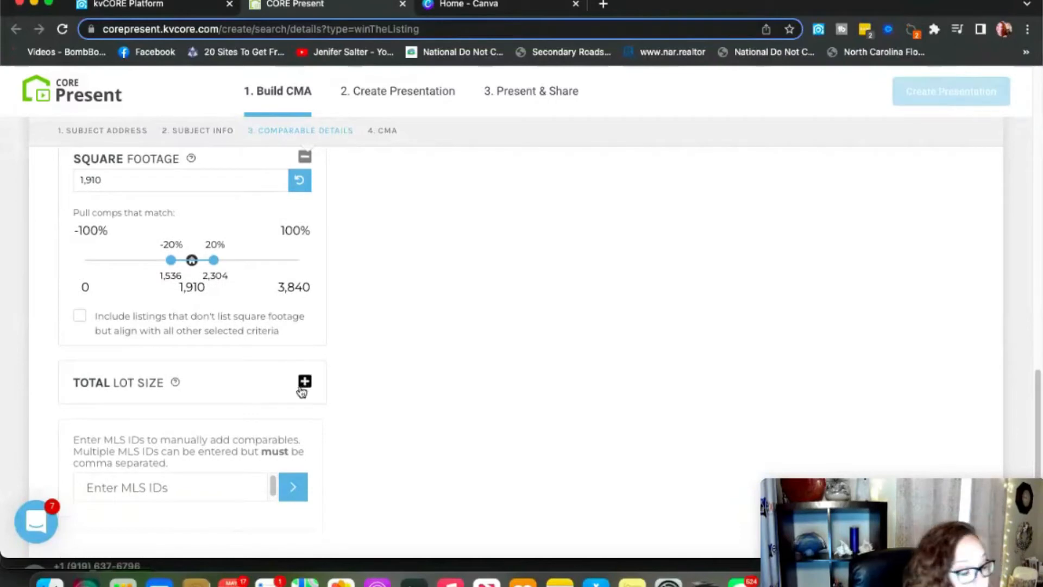
{"action": "scroll", "coordinate": [292, 399], "scroll_direction": "up", "scroll_amount": 20}
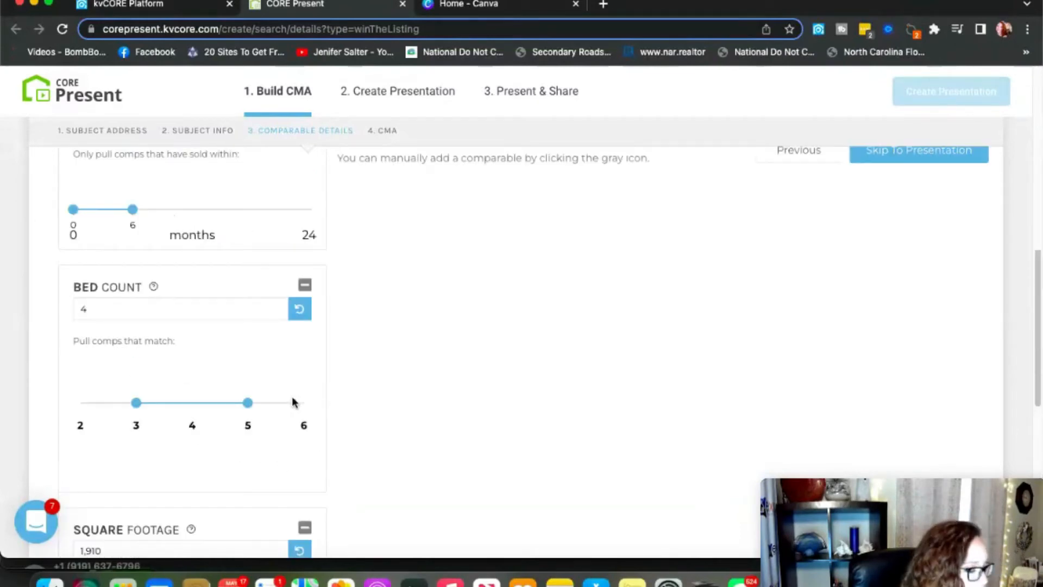
{"action": "scroll", "coordinate": [291, 401], "scroll_direction": "up", "scroll_amount": 1}
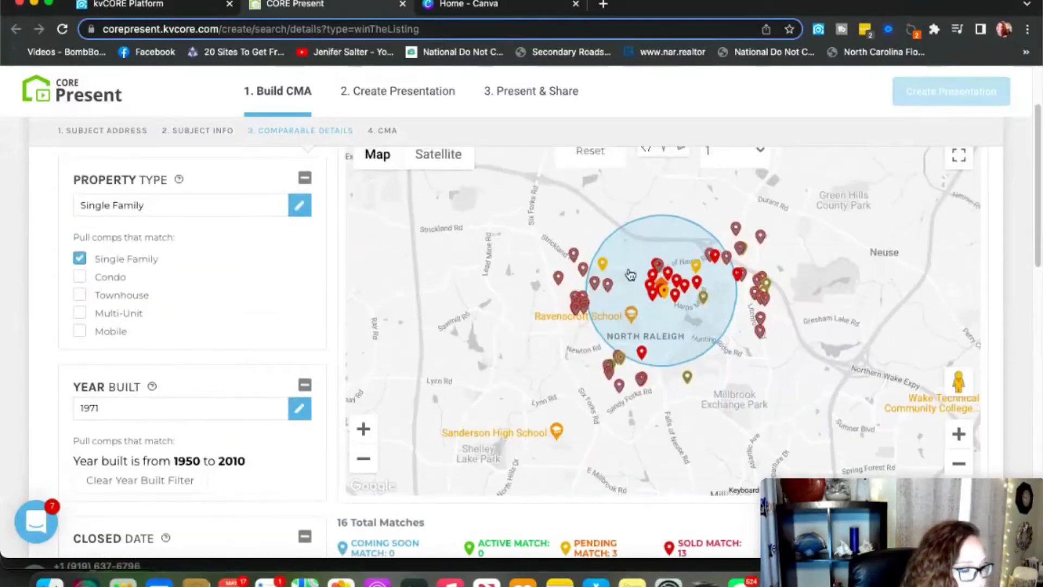
Narrow the comparable search radius to 0.25 mile.
{"action": "scroll", "coordinate": [610, 225], "scroll_direction": "up", "scroll_amount": 3}
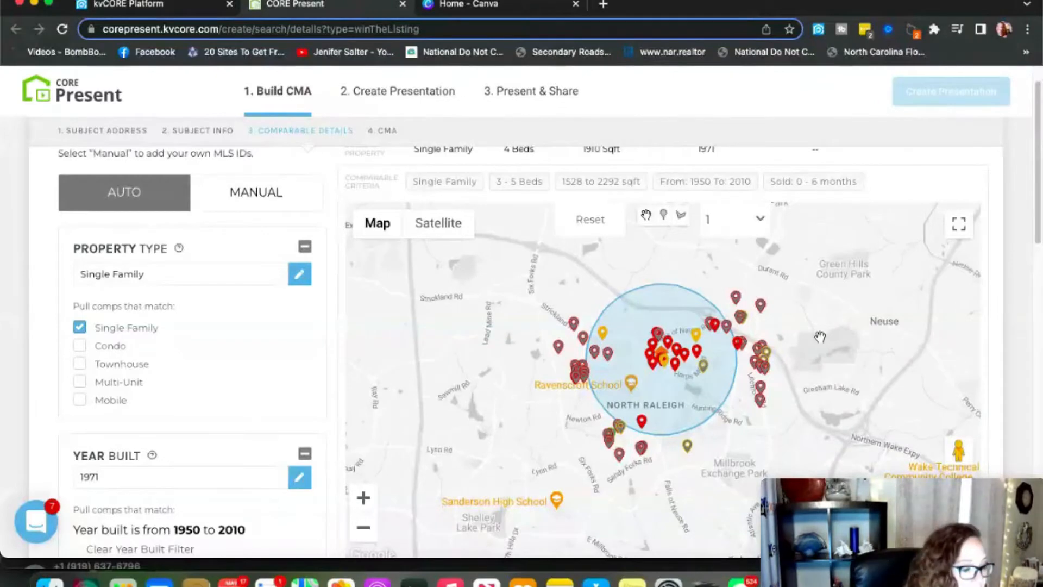
{"action": "left_click", "coordinate": [725, 224]}
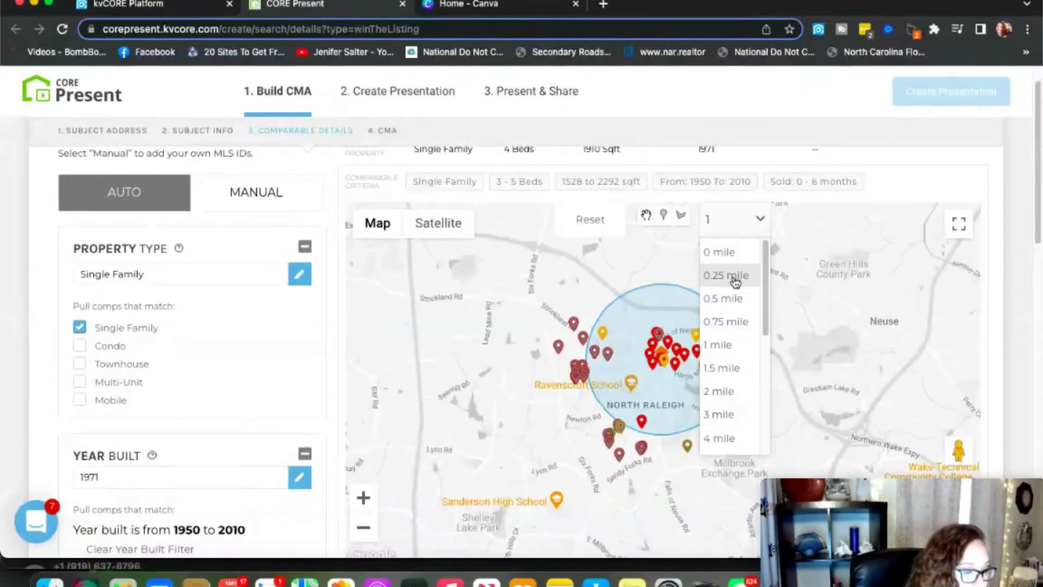
{"action": "left_click", "coordinate": [733, 280]}
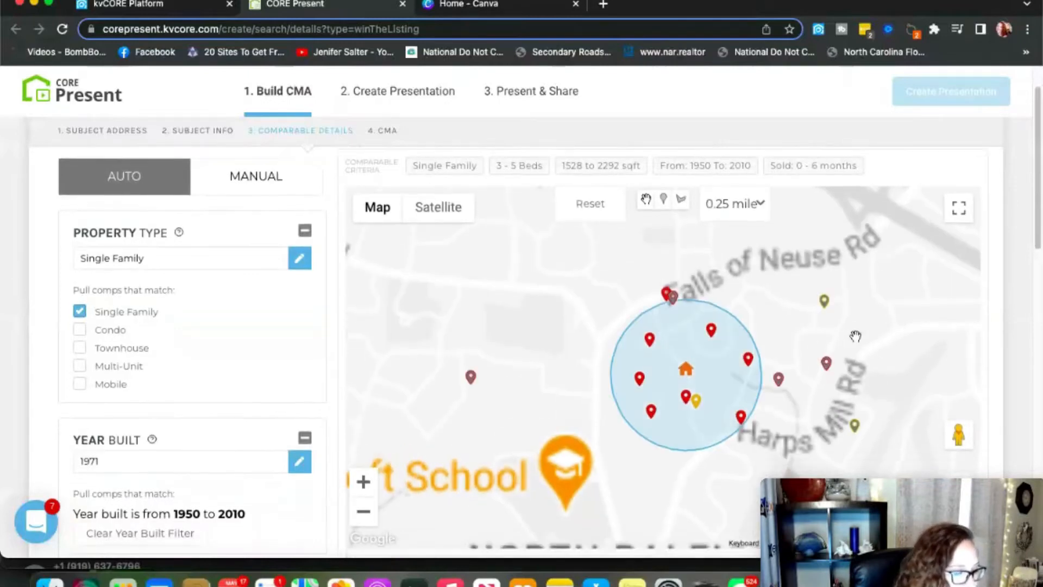
Build the CMA from the 9 matching comparables.
{"action": "scroll", "coordinate": [855, 336], "scroll_direction": "down", "scroll_amount": 3}
{"action": "scroll", "coordinate": [854, 337], "scroll_direction": "down", "scroll_amount": 3}
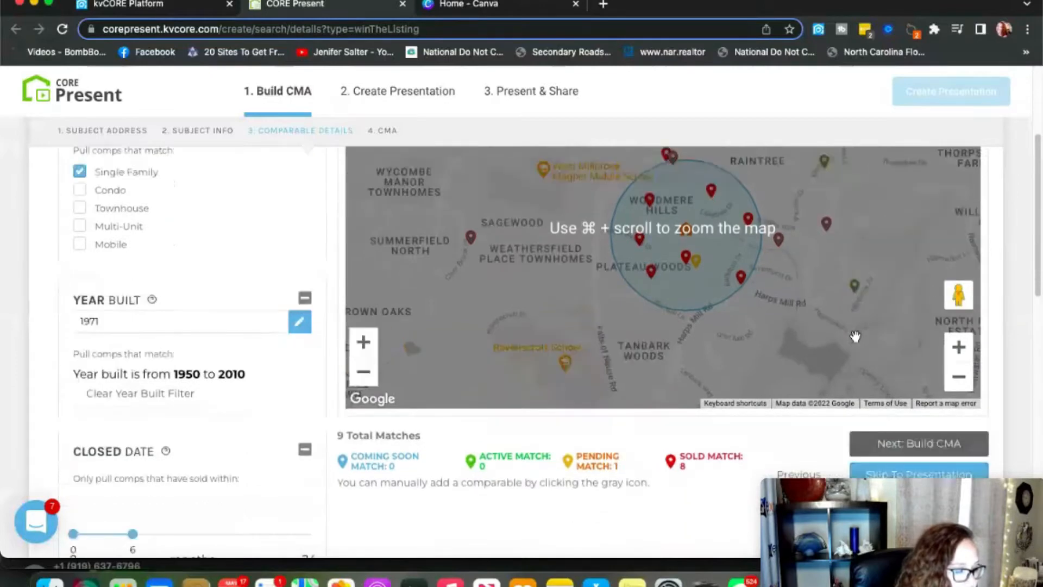
{"action": "scroll", "coordinate": [855, 337], "scroll_direction": "down", "scroll_amount": 2}
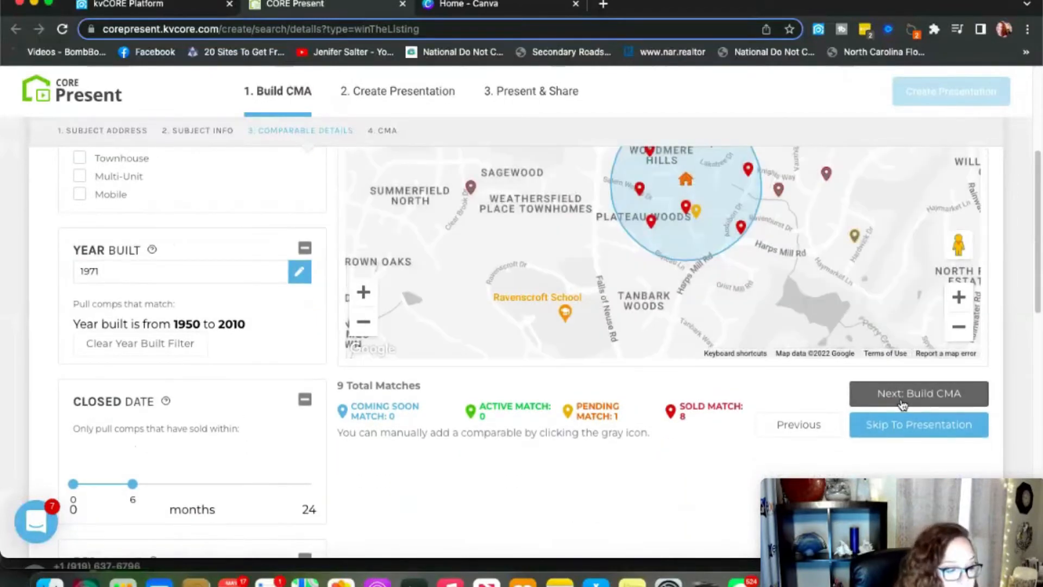
{"action": "left_click", "coordinate": [902, 403]}
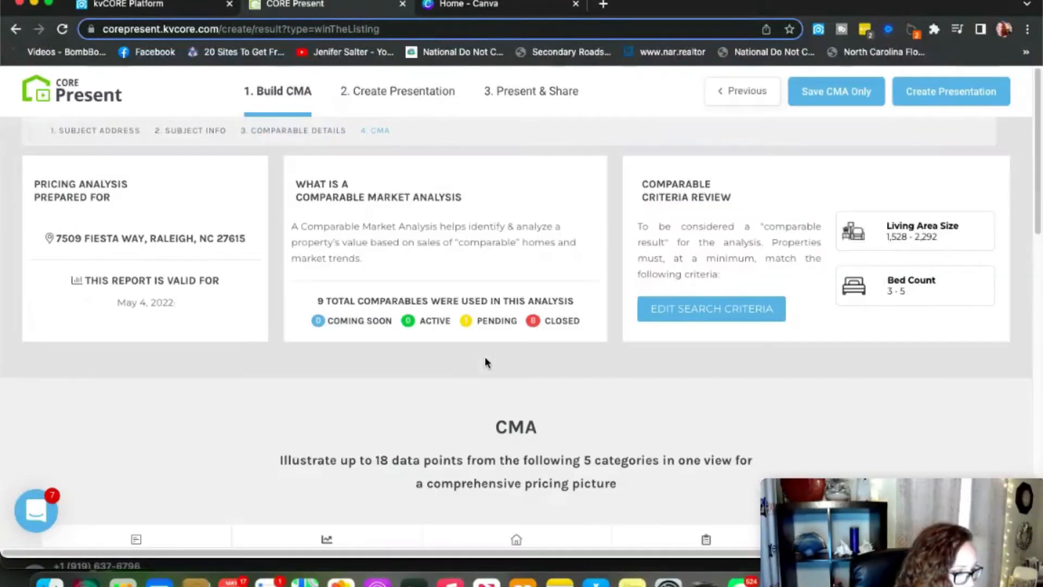
Scroll down to the Agent Price row and the $375,000–$510,000 price range chart.
{"action": "scroll", "coordinate": [636, 397], "scroll_direction": "down", "scroll_amount": 3}
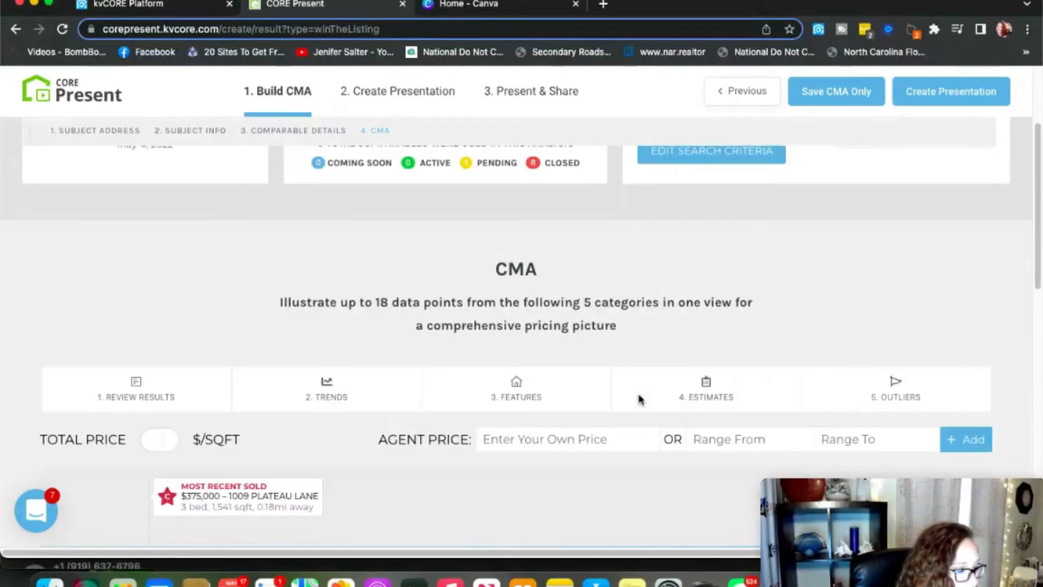
{"action": "scroll", "coordinate": [640, 400], "scroll_direction": "down", "scroll_amount": 3}
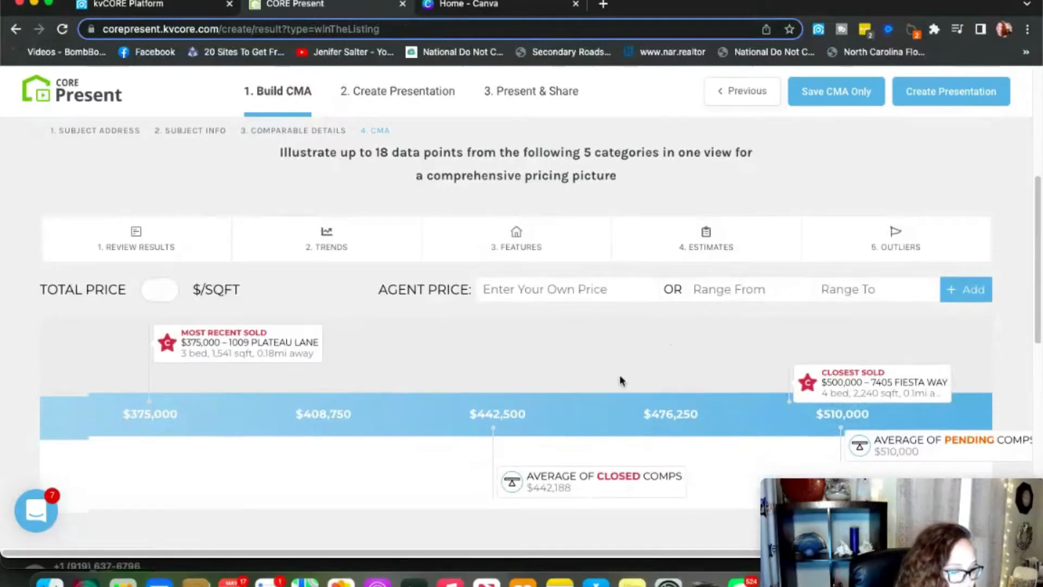
{"action": "scroll", "coordinate": [620, 378], "scroll_direction": "down", "scroll_amount": 1}
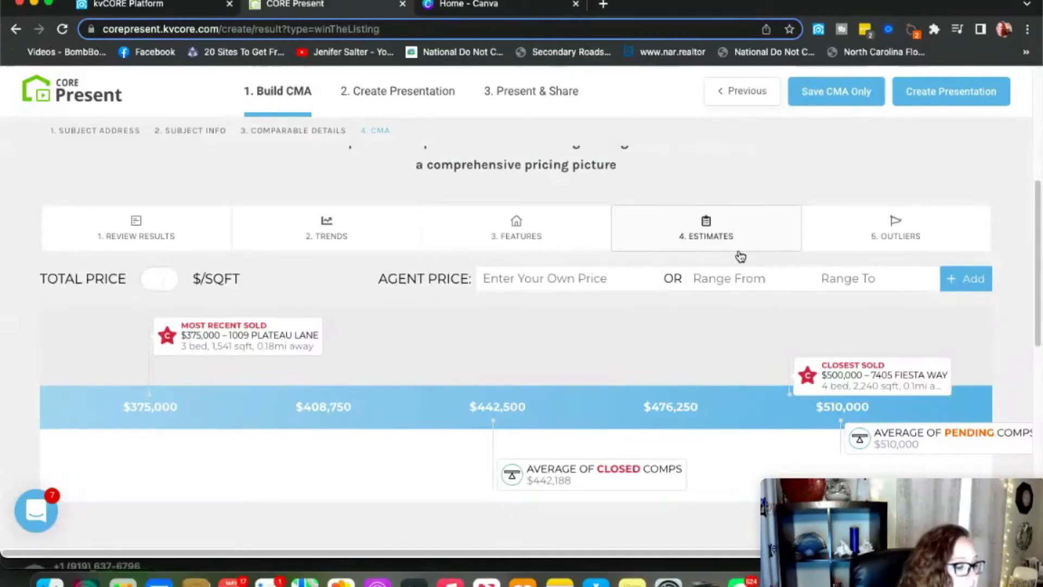
{"action": "left_click", "coordinate": [148, 245]}
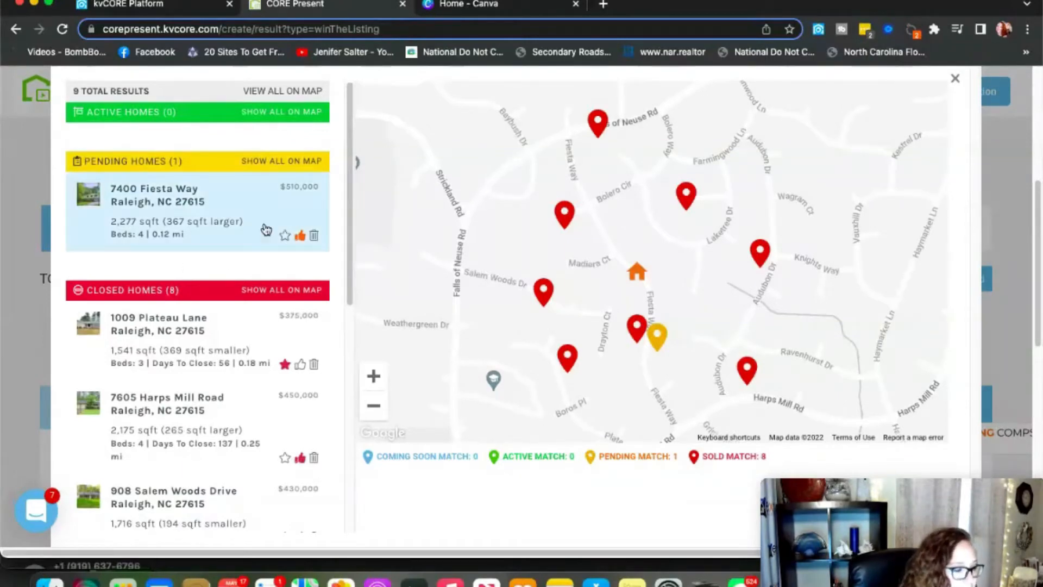
{"action": "scroll", "coordinate": [249, 315], "scroll_direction": "down", "scroll_amount": 3}
{"action": "scroll", "coordinate": [250, 317], "scroll_direction": "down", "scroll_amount": 5}
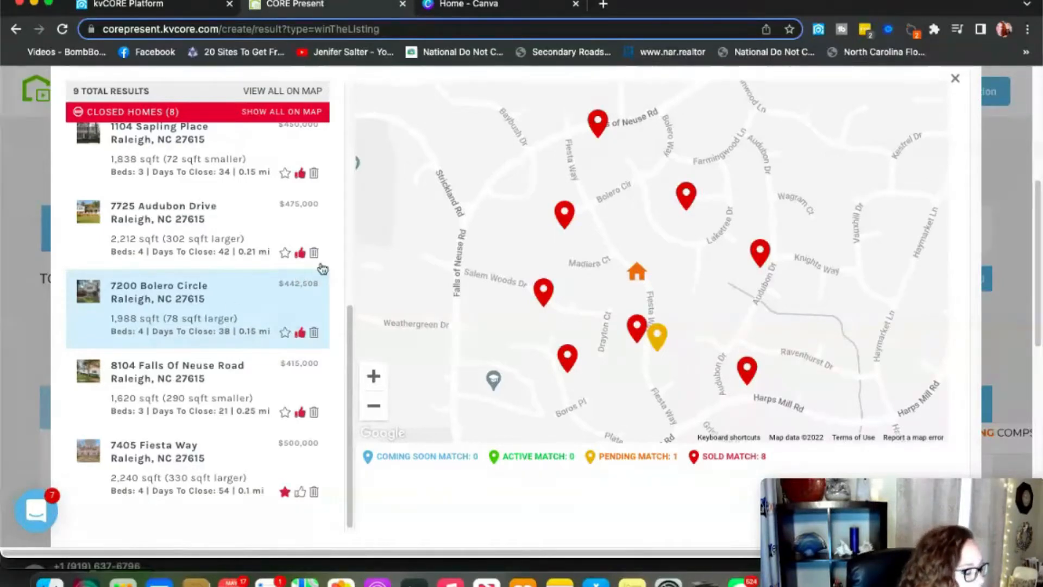
{"action": "scroll", "coordinate": [267, 210], "scroll_direction": "up", "scroll_amount": 8}
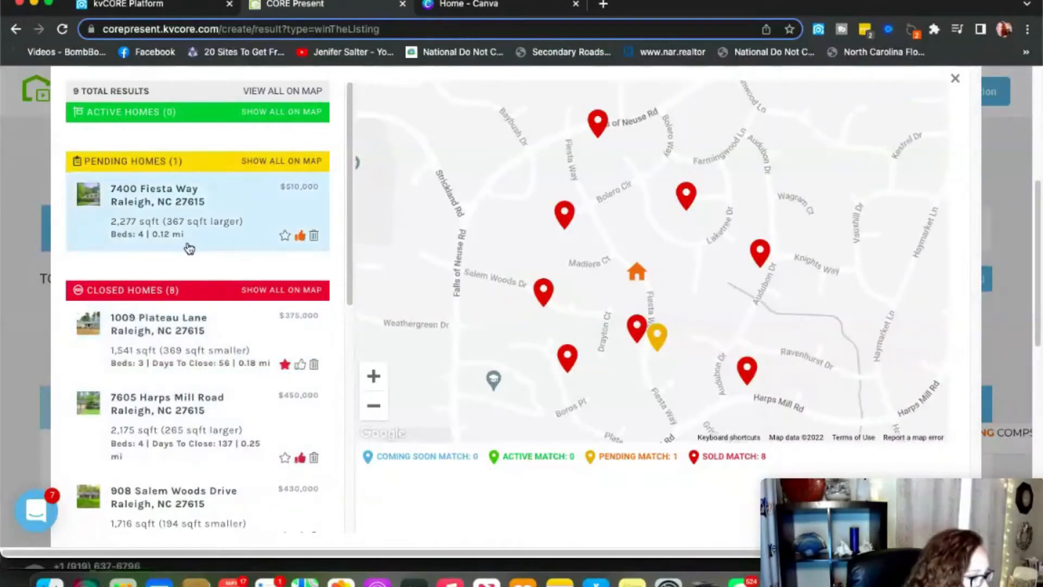
{"action": "scroll", "coordinate": [187, 247], "scroll_direction": "down", "scroll_amount": 1}
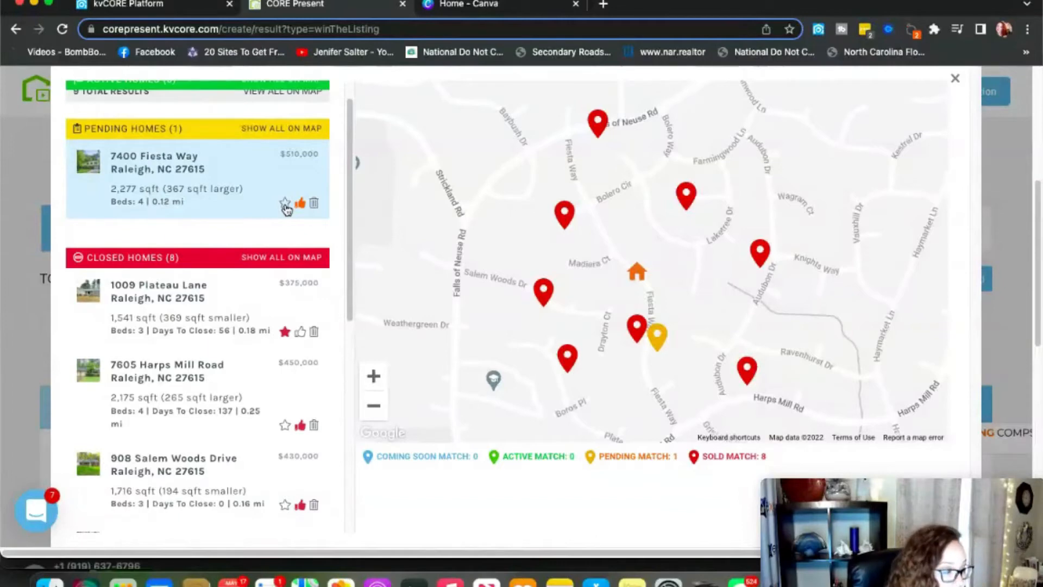
{"action": "left_click", "coordinate": [285, 205]}
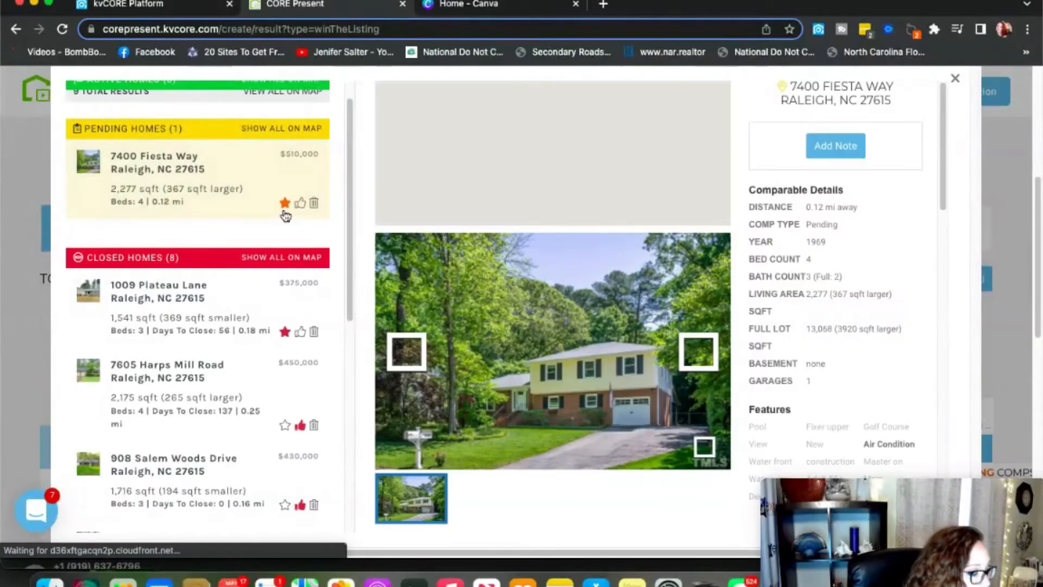
{"action": "scroll", "coordinate": [261, 272], "scroll_direction": "down", "scroll_amount": 1}
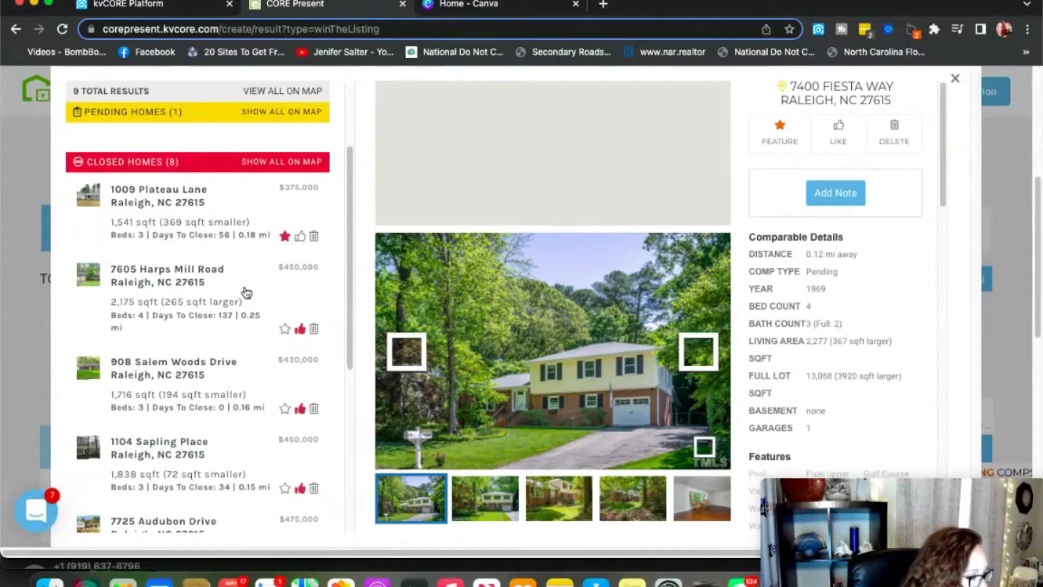
{"action": "scroll", "coordinate": [246, 292], "scroll_direction": "down", "scroll_amount": 1}
{"action": "scroll", "coordinate": [246, 293], "scroll_direction": "down", "scroll_amount": 2}
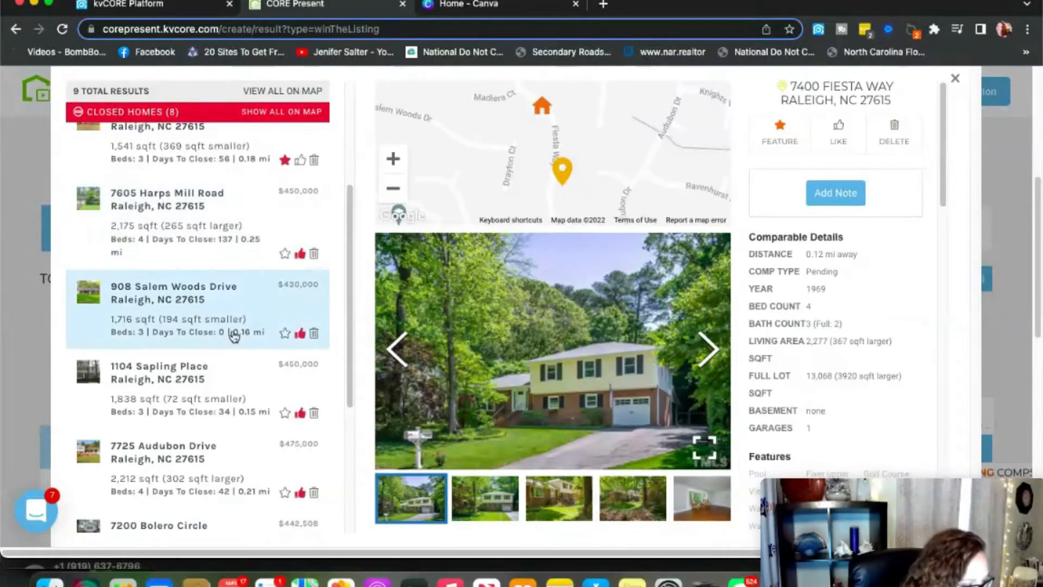
{"action": "scroll", "coordinate": [245, 366], "scroll_direction": "down", "scroll_amount": 1}
{"action": "scroll", "coordinate": [245, 366], "scroll_direction": "down", "scroll_amount": 2}
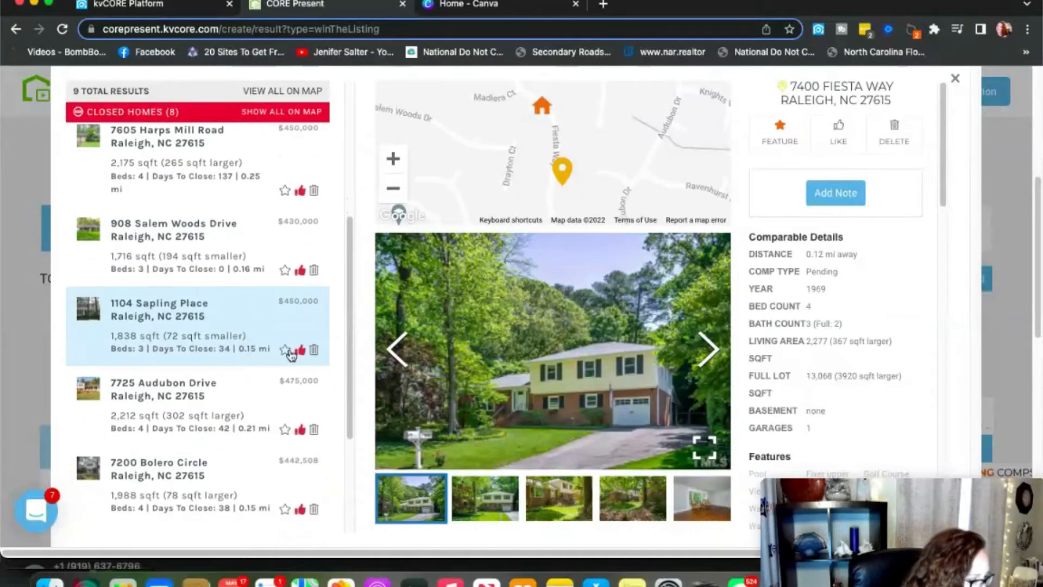
{"action": "left_click", "coordinate": [285, 351]}
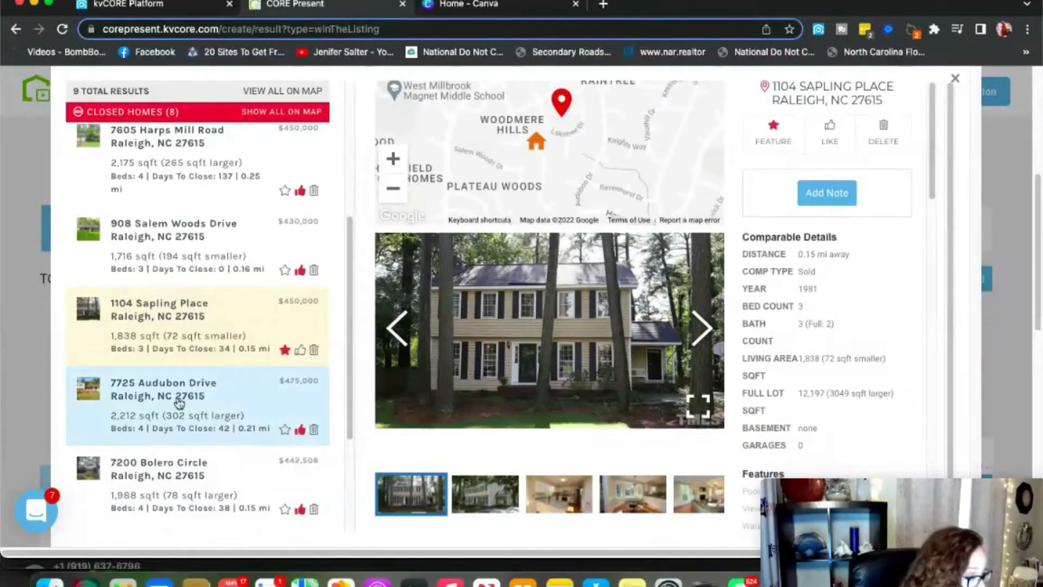
{"action": "scroll", "coordinate": [177, 401], "scroll_direction": "down", "scroll_amount": 3}
{"action": "scroll", "coordinate": [179, 403], "scroll_direction": "down", "scroll_amount": 1}
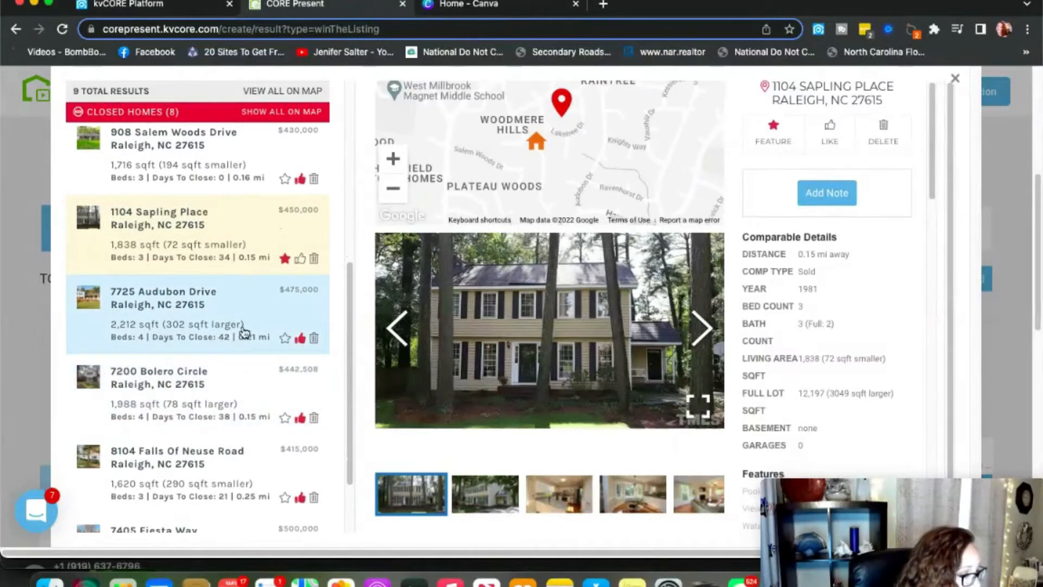
{"action": "scroll", "coordinate": [227, 367], "scroll_direction": "down", "scroll_amount": 1}
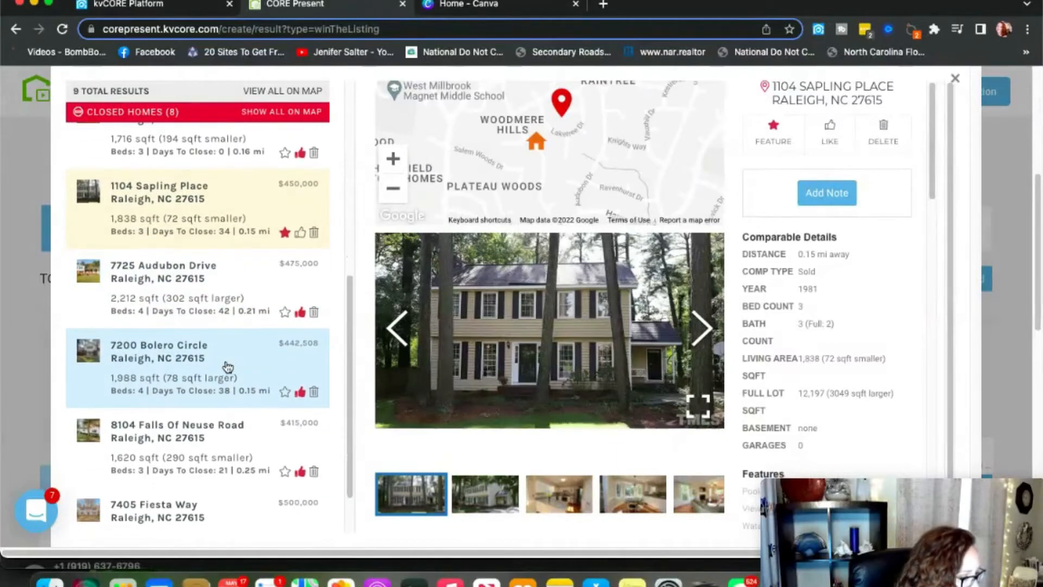
{"action": "left_click", "coordinate": [285, 313]}
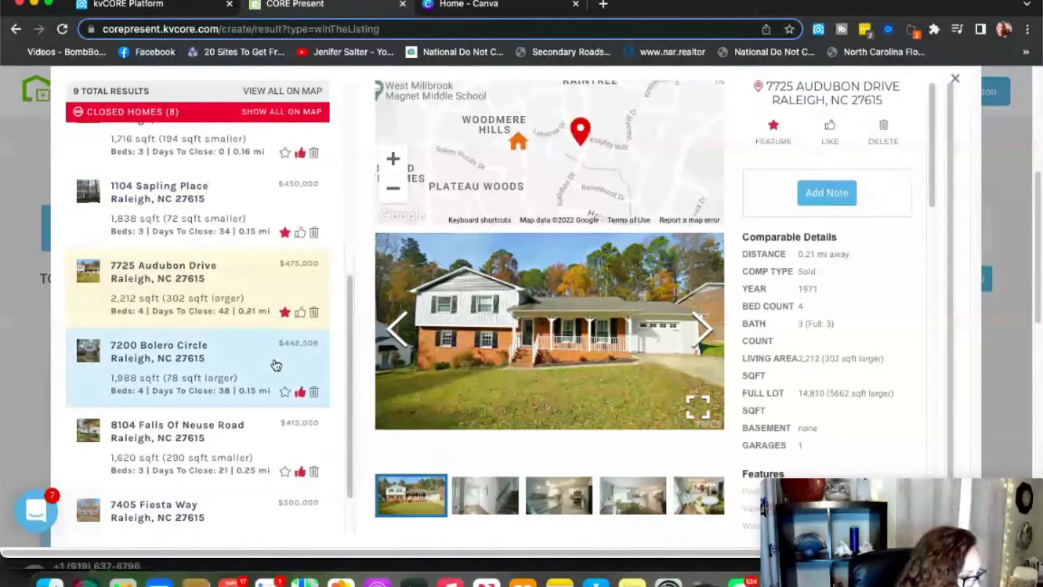
{"action": "scroll", "coordinate": [275, 364], "scroll_direction": "down", "scroll_amount": 2}
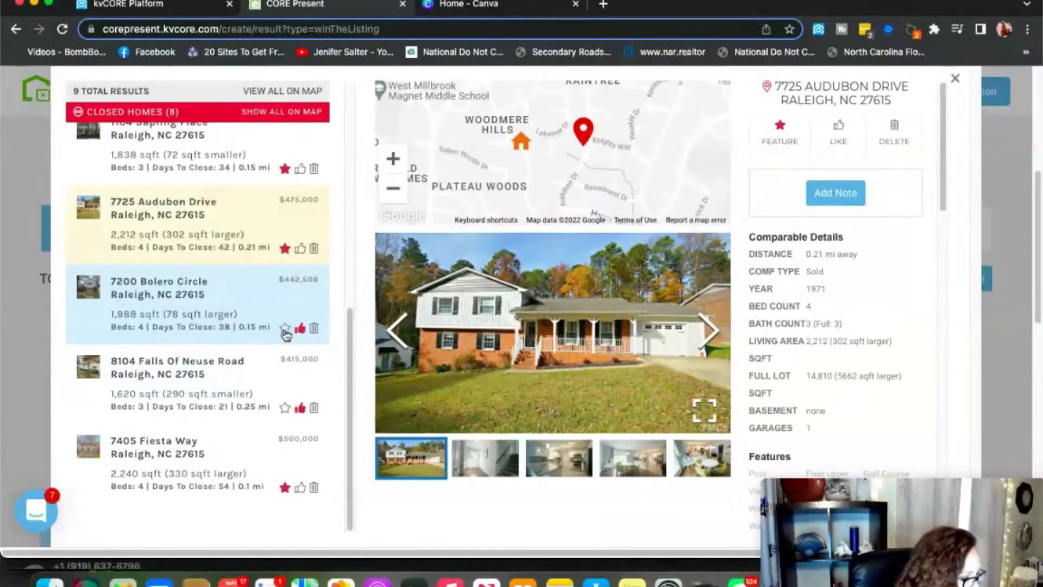
{"action": "left_click", "coordinate": [285, 329]}
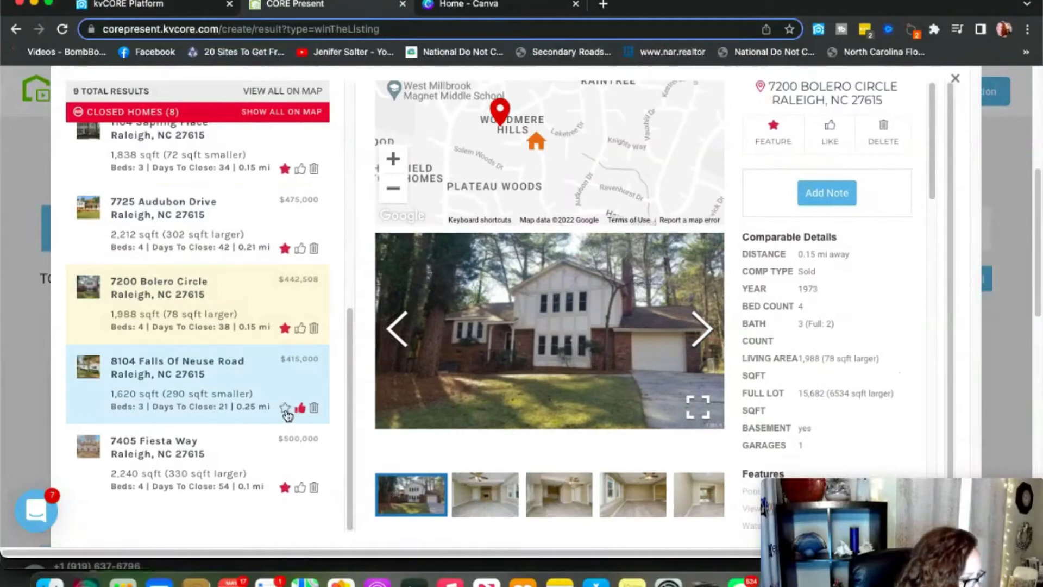
{"action": "left_click", "coordinate": [285, 409]}
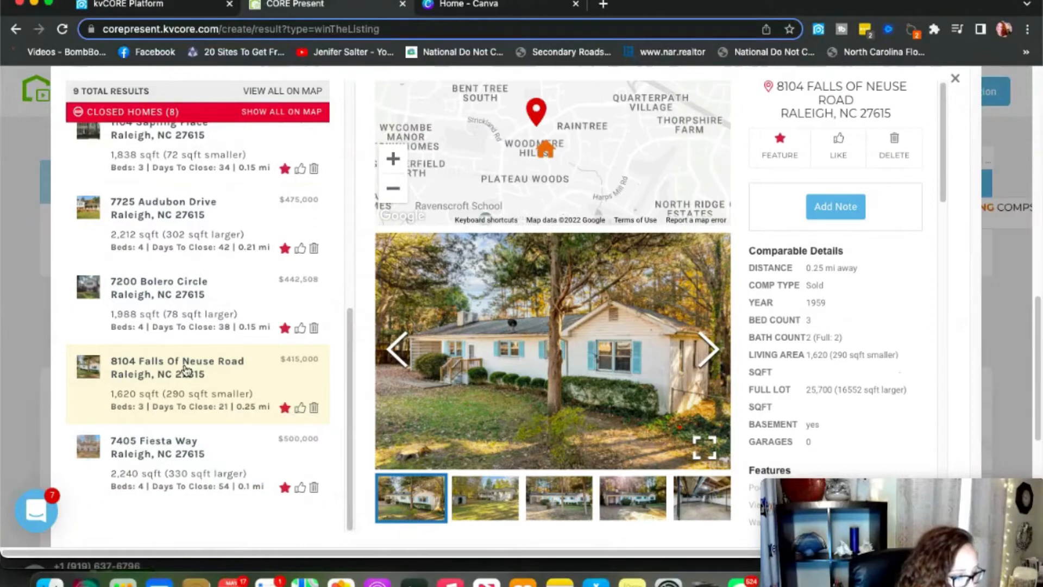
{"action": "left_click", "coordinate": [957, 81]}
{"action": "scroll", "coordinate": [733, 282], "scroll_direction": "up", "scroll_amount": 5}
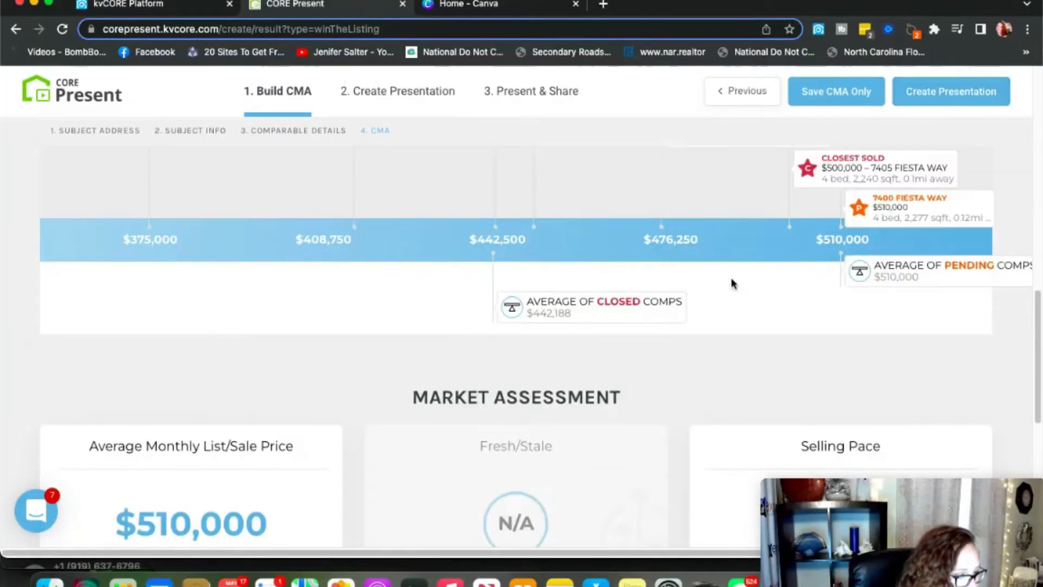
{"action": "scroll", "coordinate": [733, 281], "scroll_direction": "down", "scroll_amount": 3}
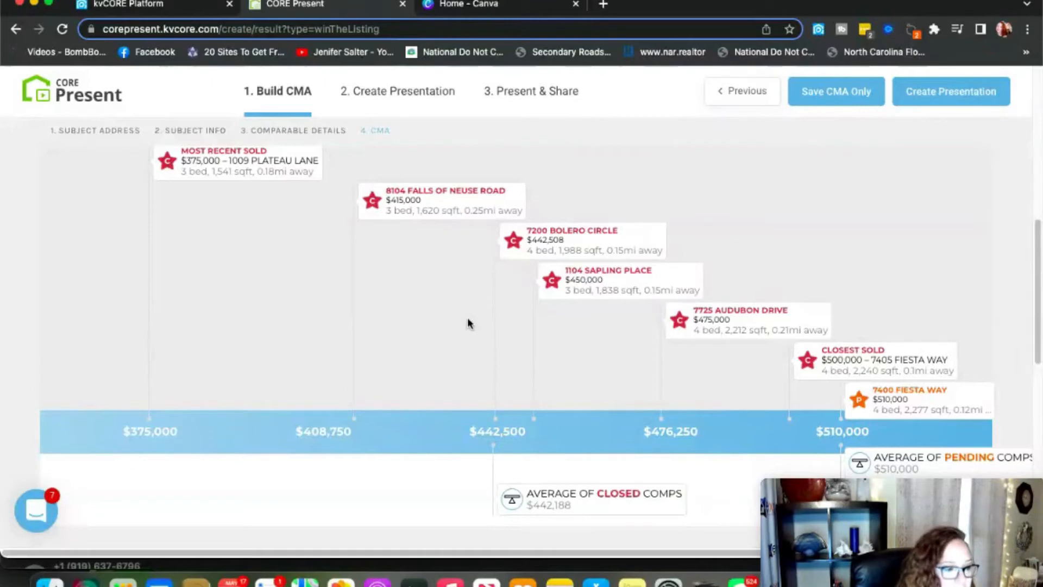
{"action": "scroll", "coordinate": [656, 291], "scroll_direction": "up", "scroll_amount": 2}
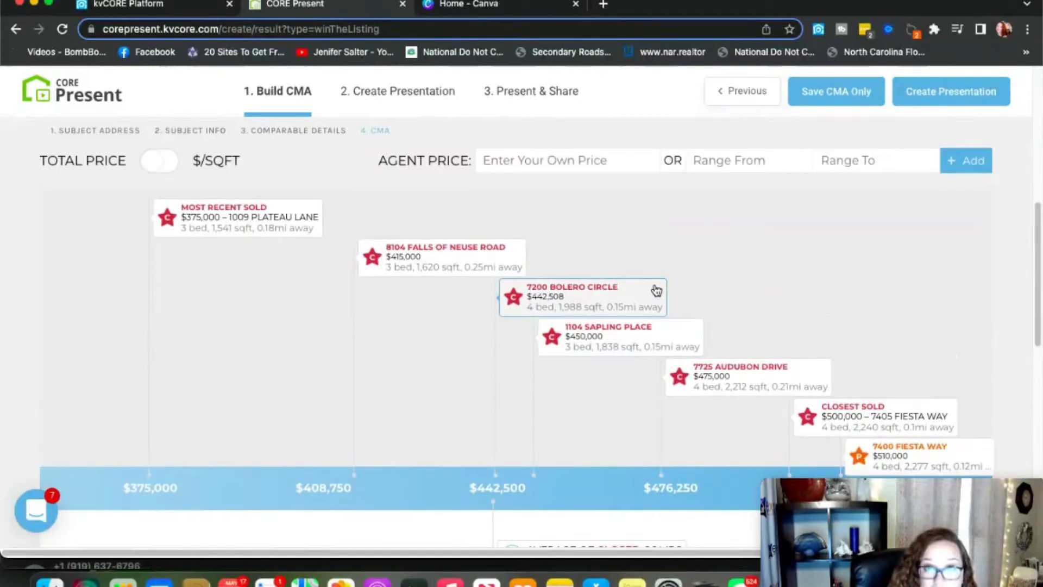
{"action": "scroll", "coordinate": [656, 290], "scroll_direction": "up", "scroll_amount": 1}
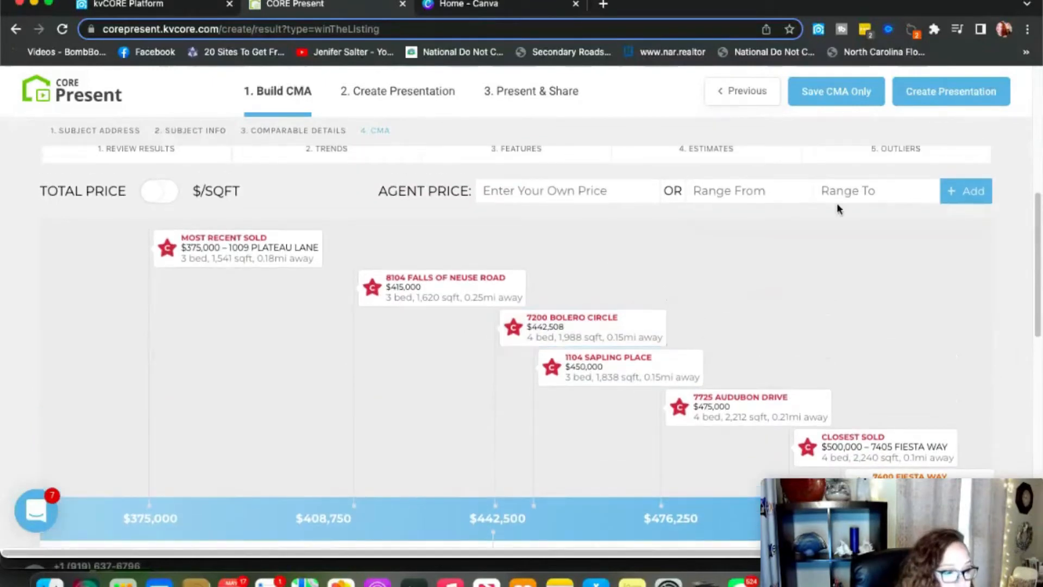
{"action": "scroll", "coordinate": [747, 205], "scroll_direction": "up", "scroll_amount": 2}
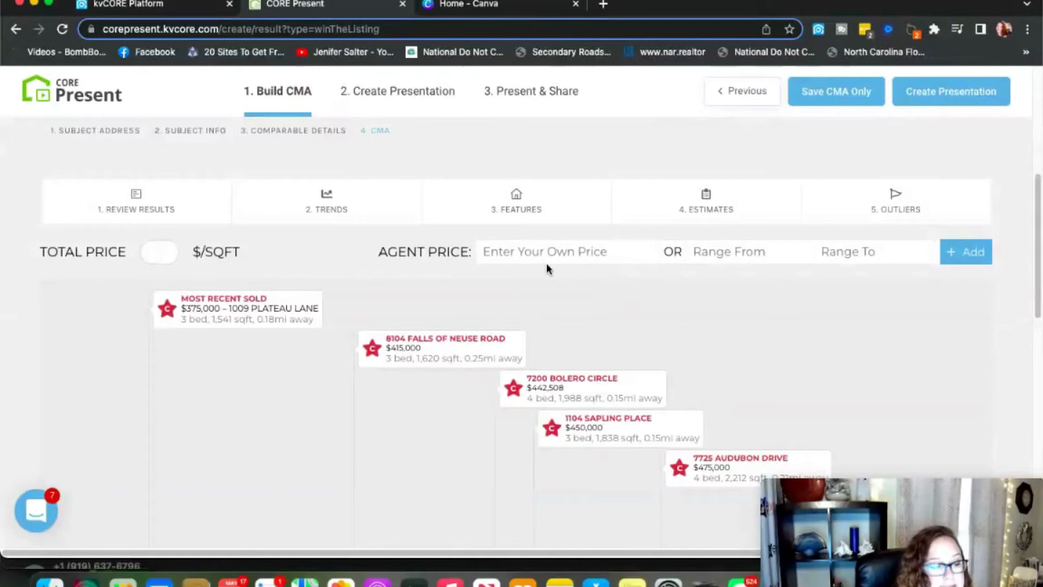
{"action": "left_click", "coordinate": [724, 255]}
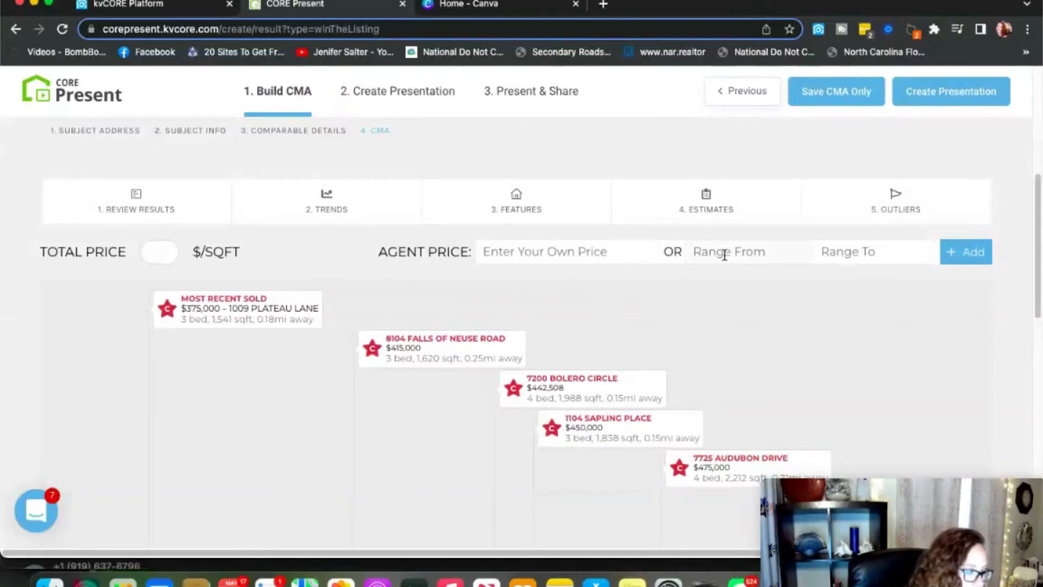
{"action": "type", "text": "$49"}
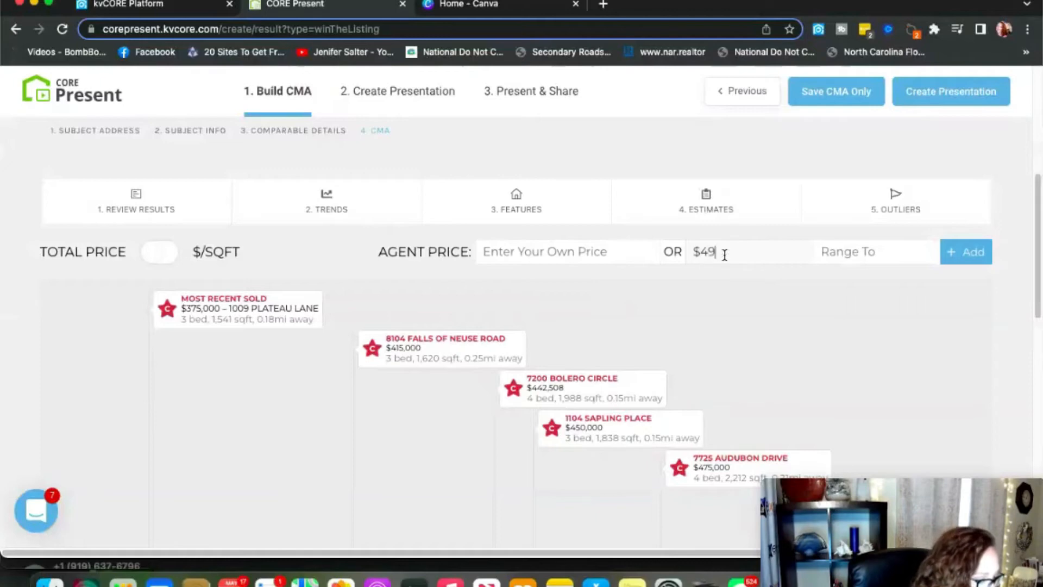
{"action": "type", "text": "5,000"}
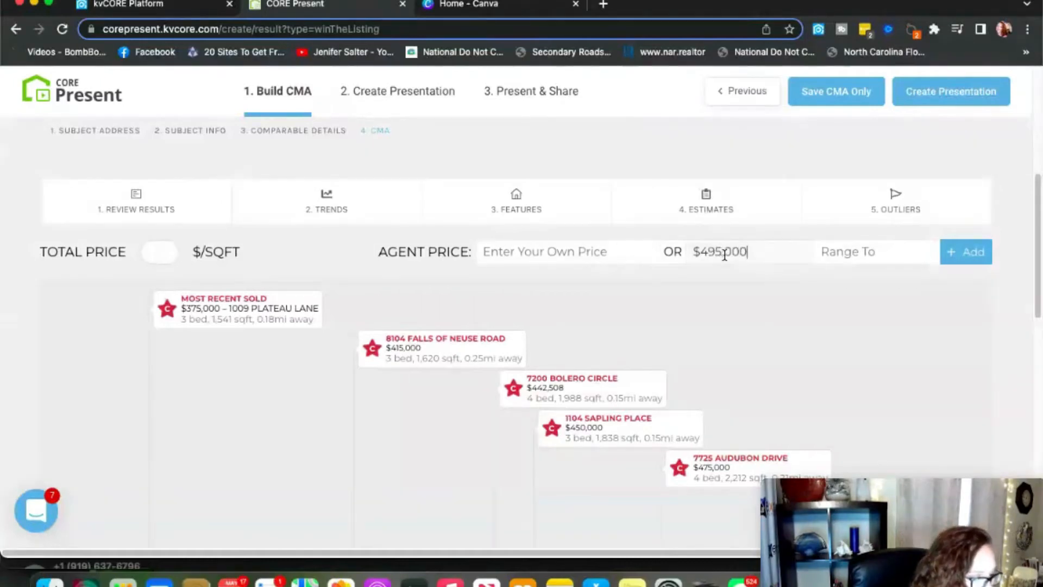
{"action": "left_click", "coordinate": [847, 253]}
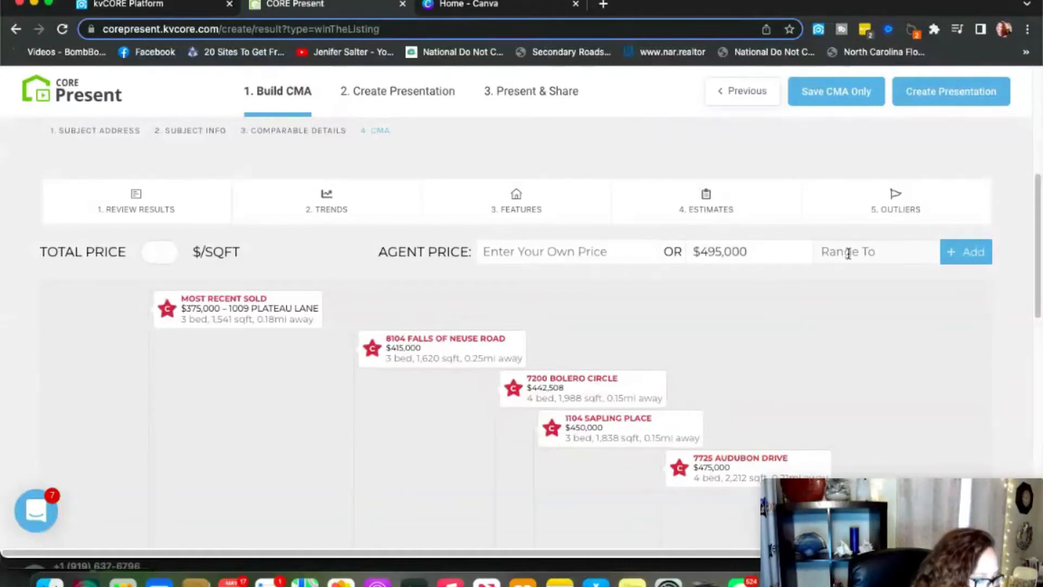
{"action": "type", "text": "$5050000"}
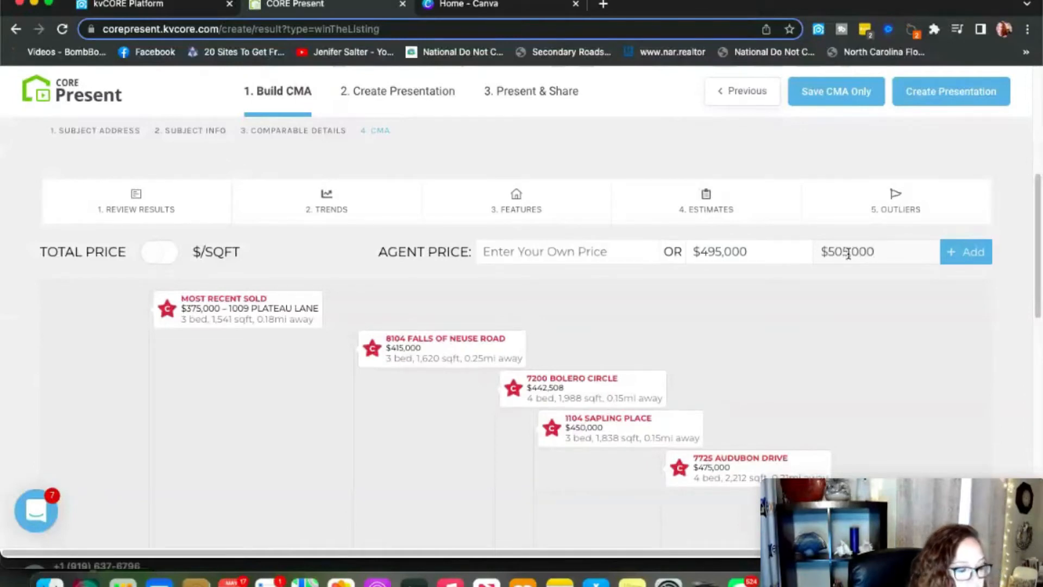
{"action": "left_click", "coordinate": [960, 253]}
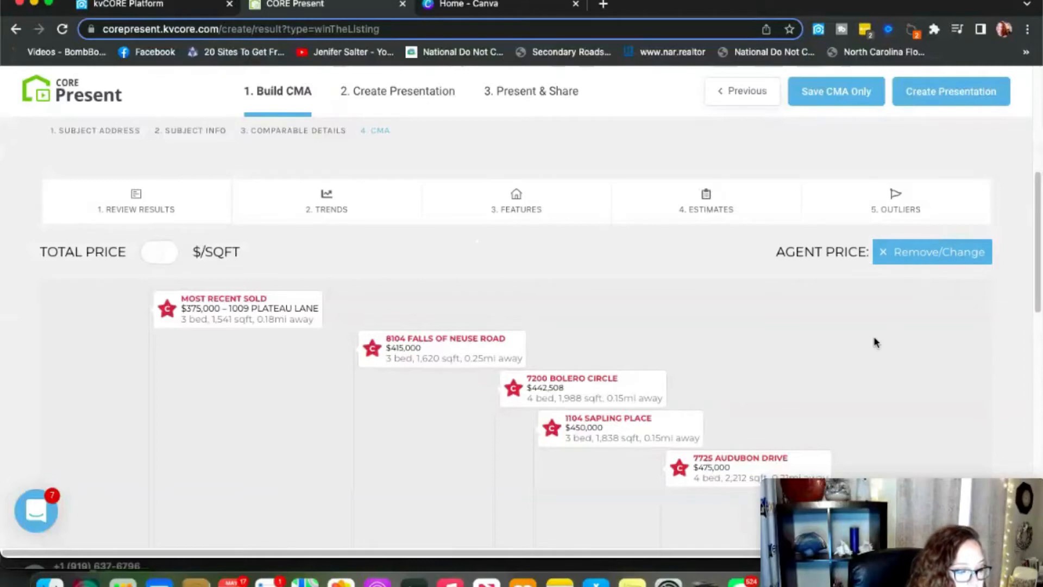
{"action": "scroll", "coordinate": [876, 342], "scroll_direction": "down", "scroll_amount": 3}
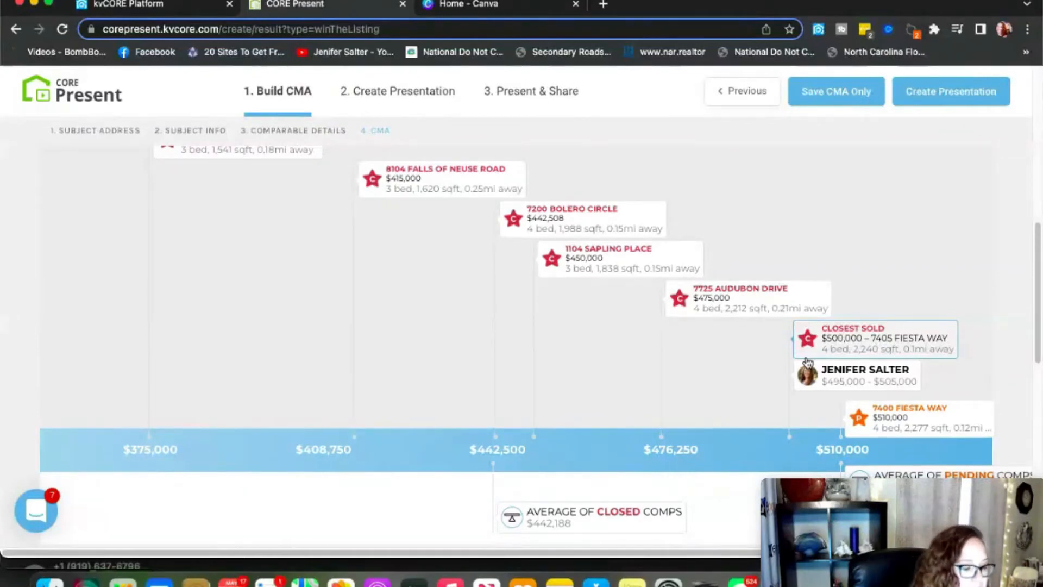
{"action": "scroll", "coordinate": [820, 374], "scroll_direction": "down", "scroll_amount": 4}
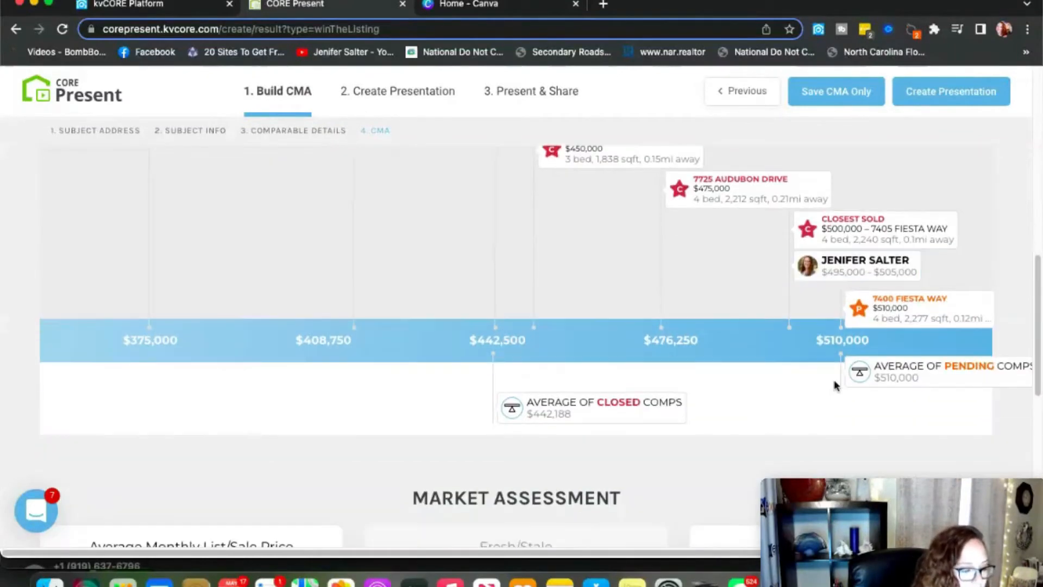
{"action": "scroll", "coordinate": [835, 385], "scroll_direction": "down", "scroll_amount": 10}
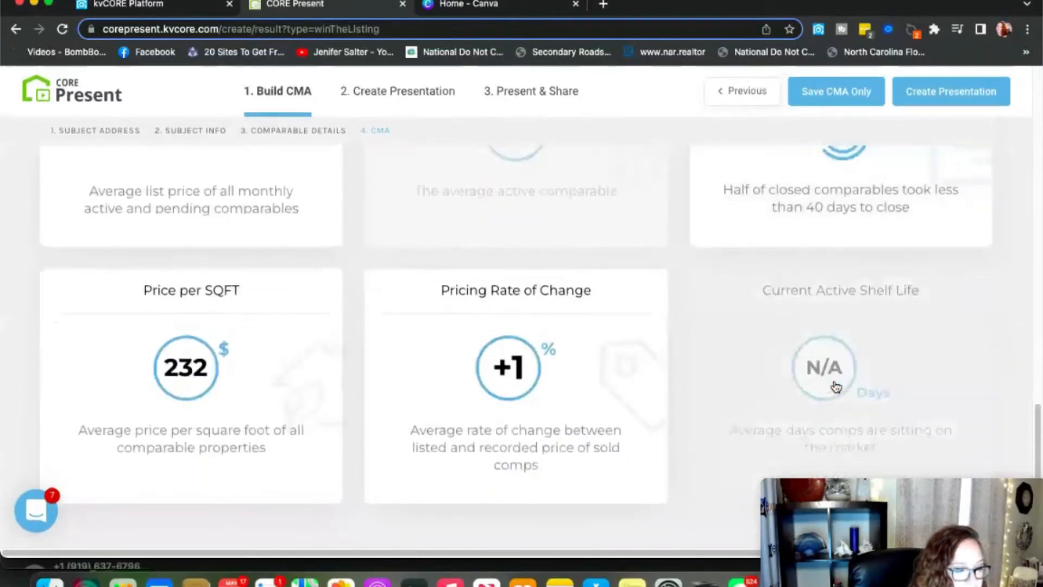
{"action": "scroll", "coordinate": [836, 387], "scroll_direction": "up", "scroll_amount": 7}
{"action": "scroll", "coordinate": [836, 388], "scroll_direction": "up", "scroll_amount": 10}
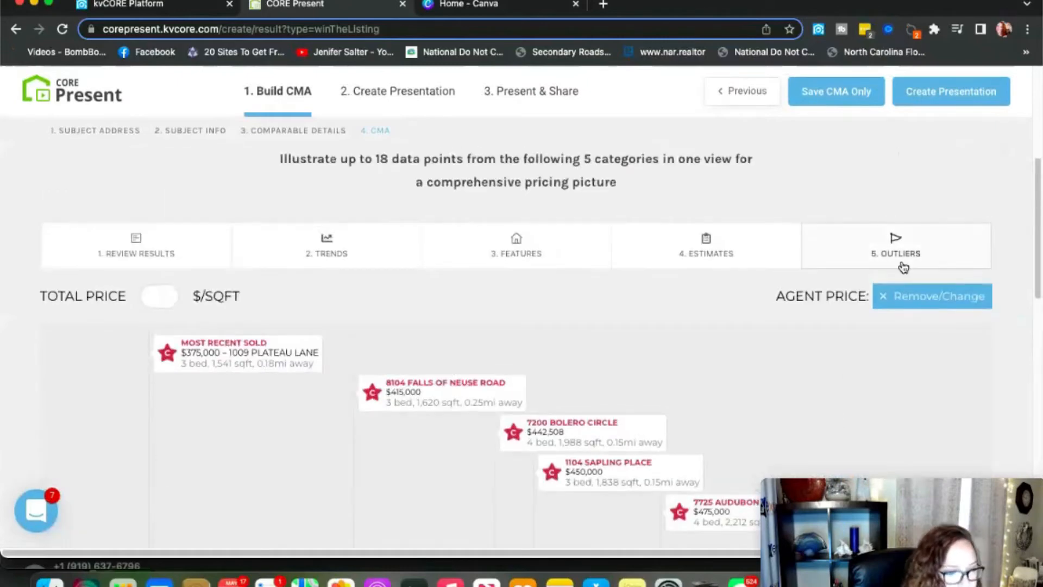
{"action": "scroll", "coordinate": [903, 267], "scroll_direction": "down", "scroll_amount": 1}
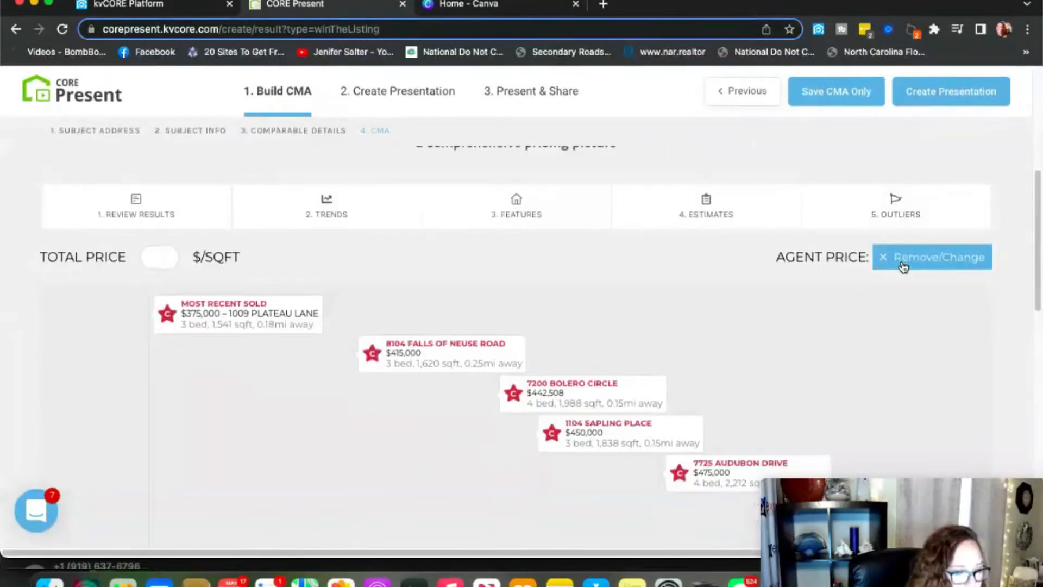
{"action": "left_click", "coordinate": [956, 97]}
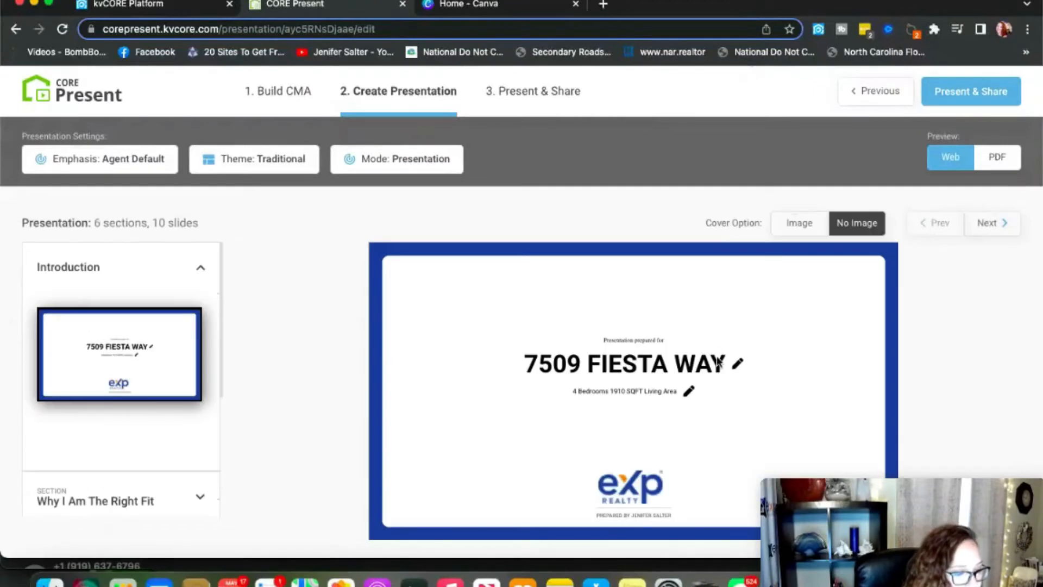
{"action": "left_click", "coordinate": [802, 226]}
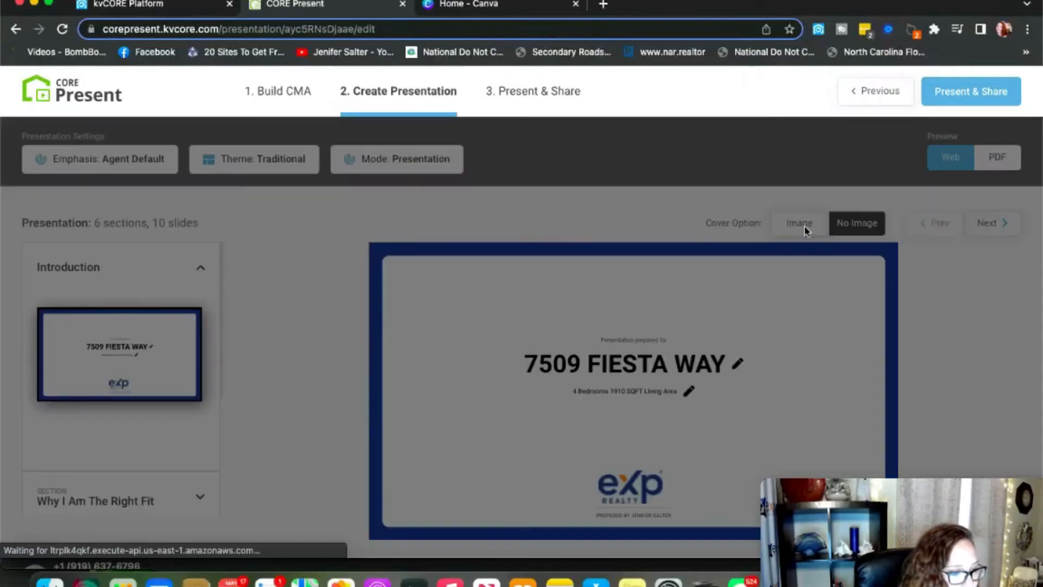
{"action": "left_click", "coordinate": [348, 324]}
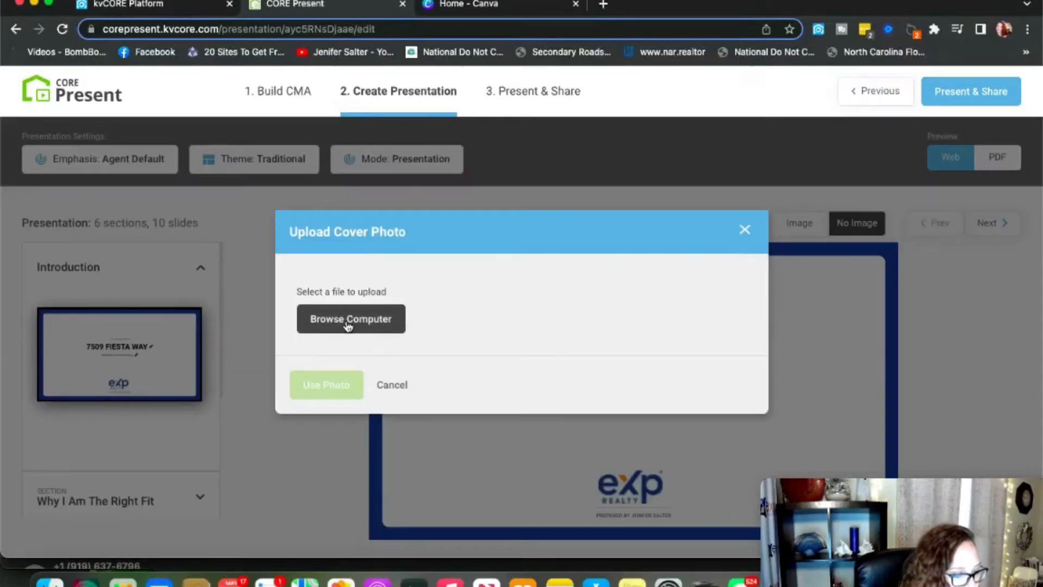
Upload 'Screen Shot 2022-05-03 at 3.44.28 PM.png' from the Desktop as the cover photo.
{"action": "left_click", "coordinate": [351, 292]}
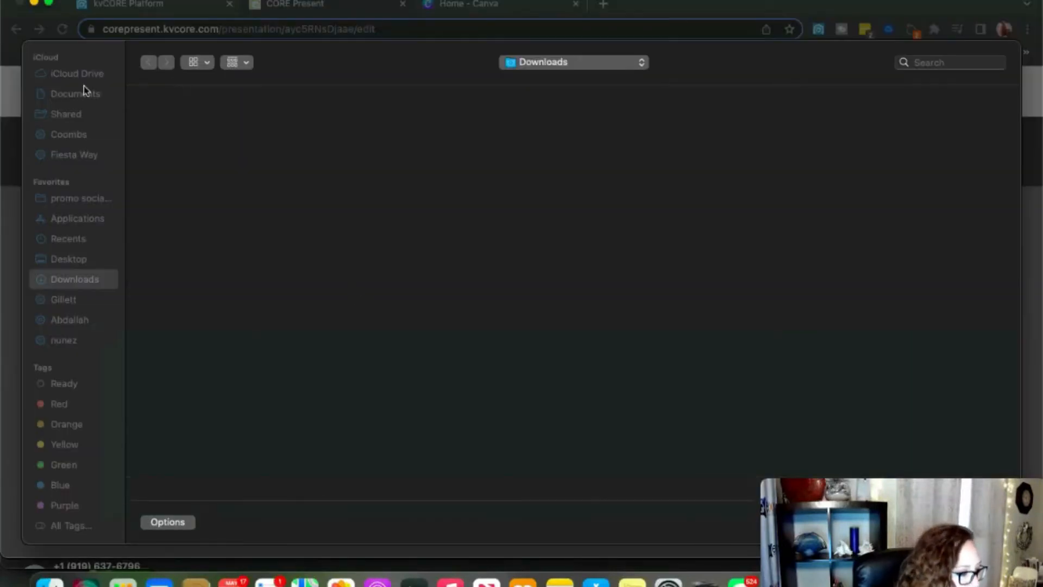
{"action": "left_click", "coordinate": [75, 260]}
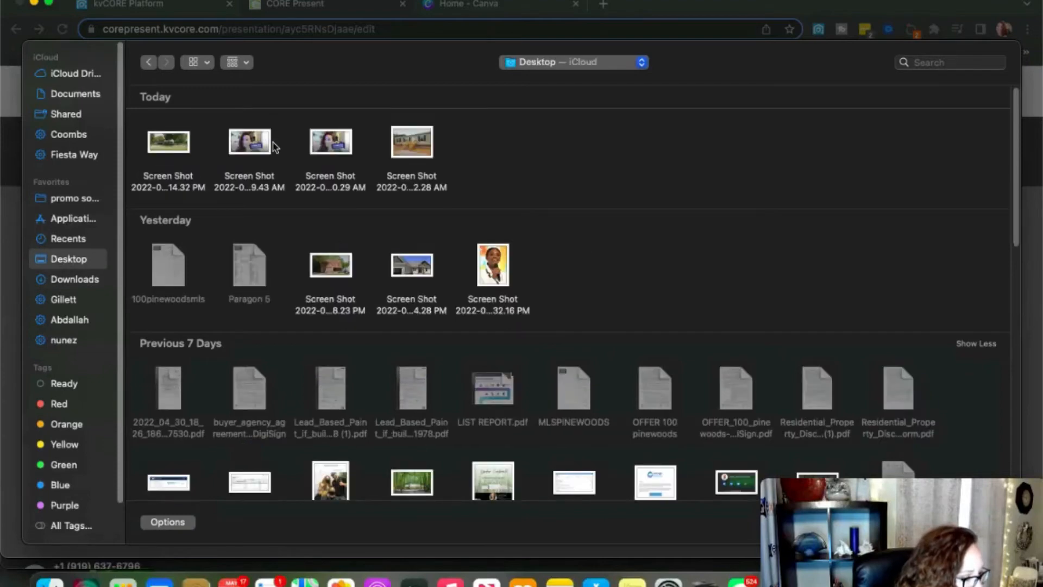
{"action": "left_click", "coordinate": [405, 141]}
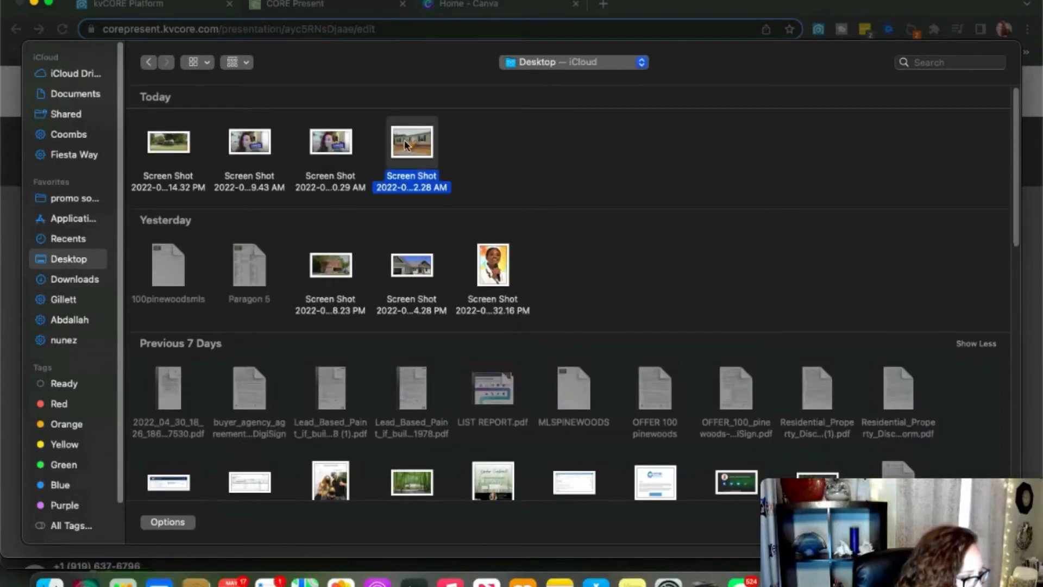
{"action": "left_click", "coordinate": [178, 151]}
{"action": "left_click", "coordinate": [412, 266]}
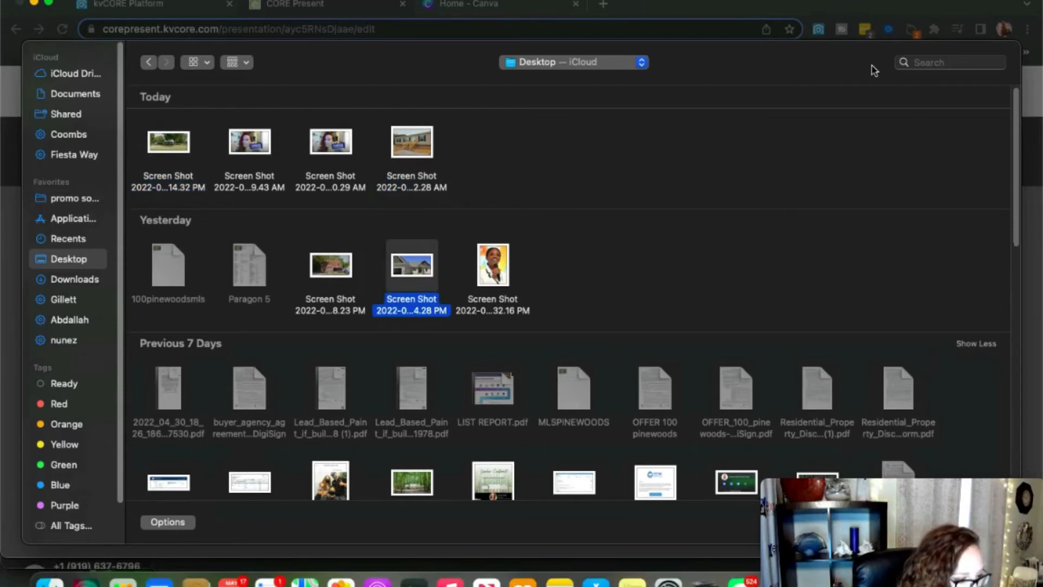
{"action": "left_click_drag", "start_coordinate": [891, 529], "coordinate": [625, 536]}
{"action": "left_click", "coordinate": [967, 524]}
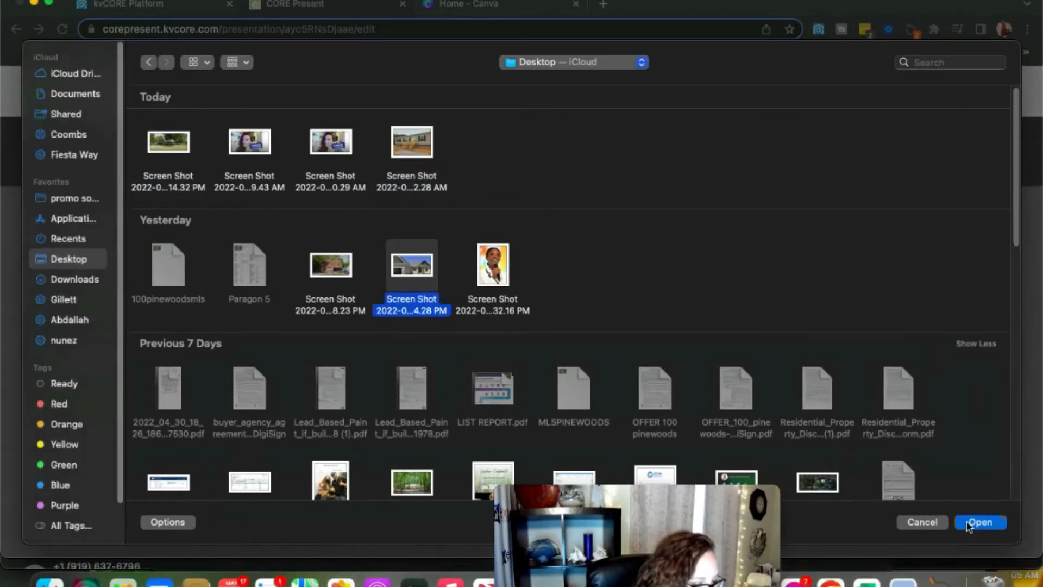
{"action": "left_click", "coordinate": [978, 522]}
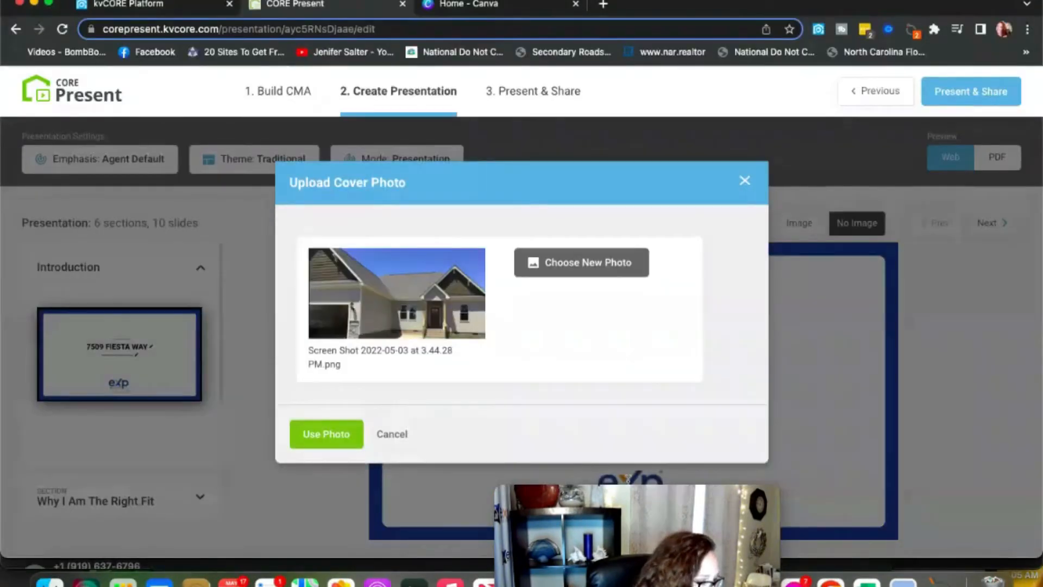
{"action": "left_click", "coordinate": [326, 433]}
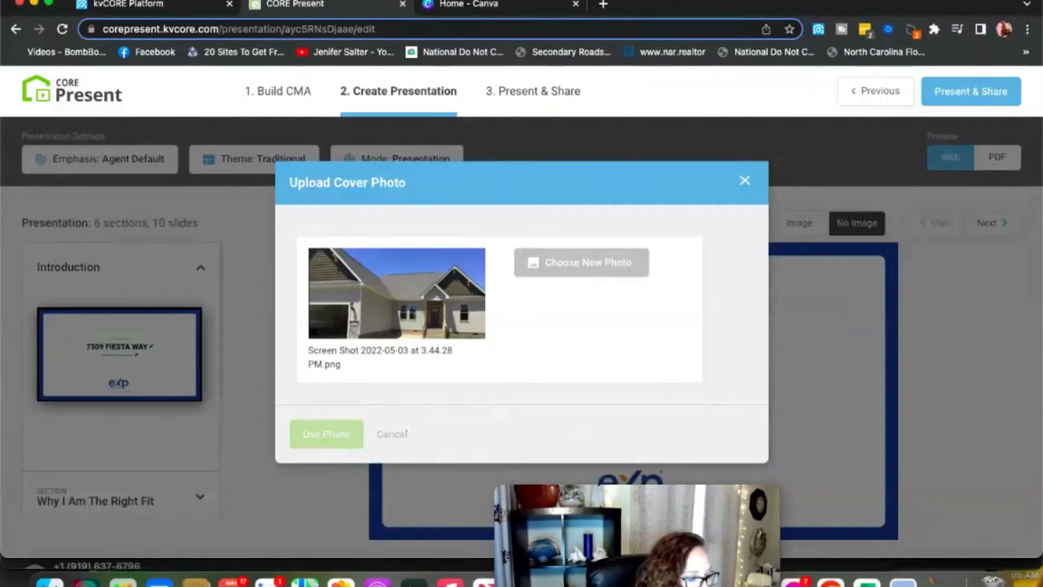
Advance from the house-photo cover slide to the About Me slide.
{"action": "left_click_drag", "start_coordinate": [641, 519], "coordinate": [952, 465]}
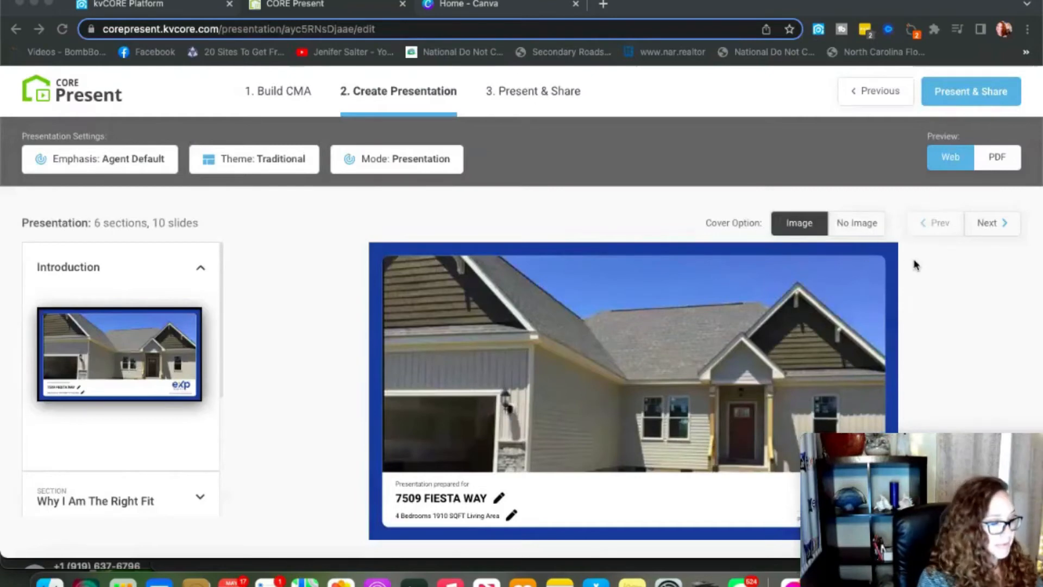
{"action": "left_click", "coordinate": [989, 231]}
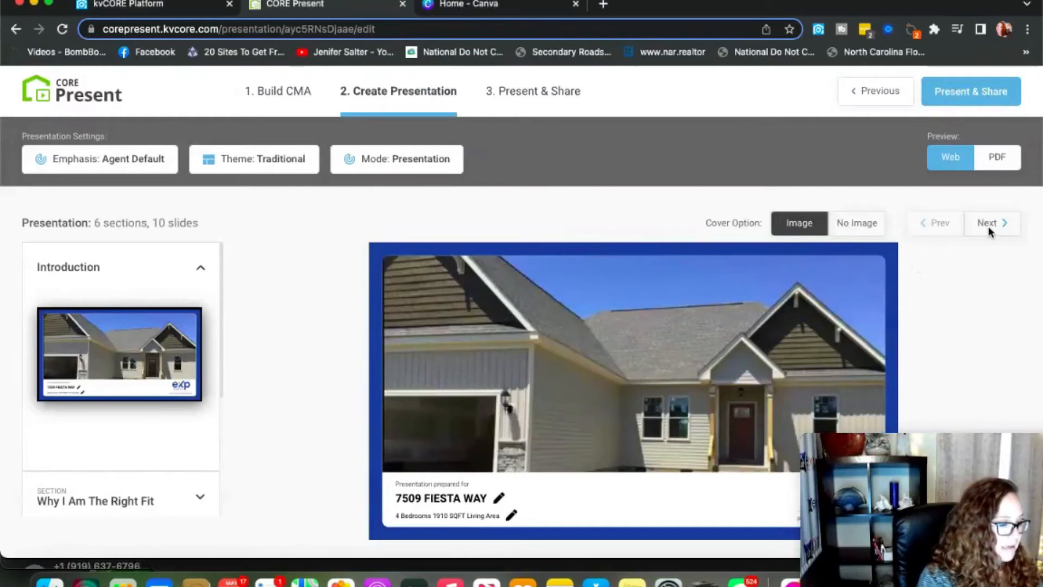
{"action": "left_click", "coordinate": [990, 226]}
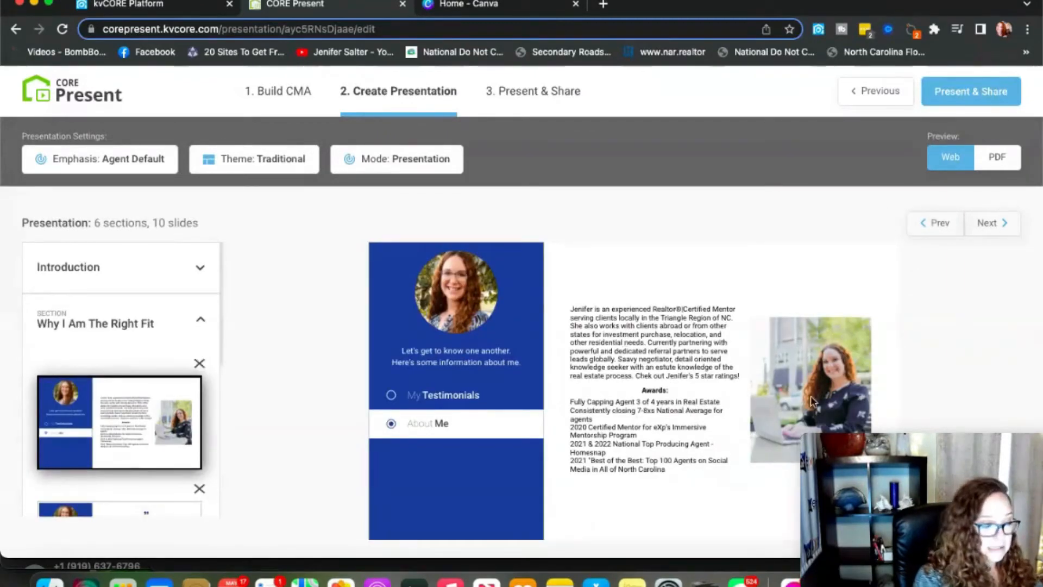
Advance through the Testimonials slide to the CMA map slide, then proceed to Present & Share.
{"action": "left_click", "coordinate": [997, 227]}
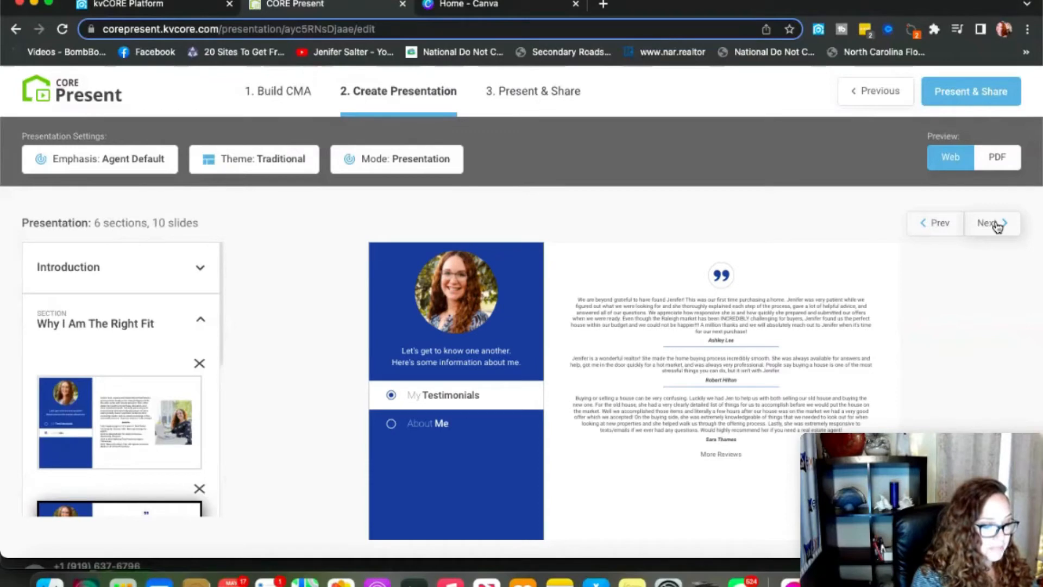
{"action": "left_click", "coordinate": [997, 227]}
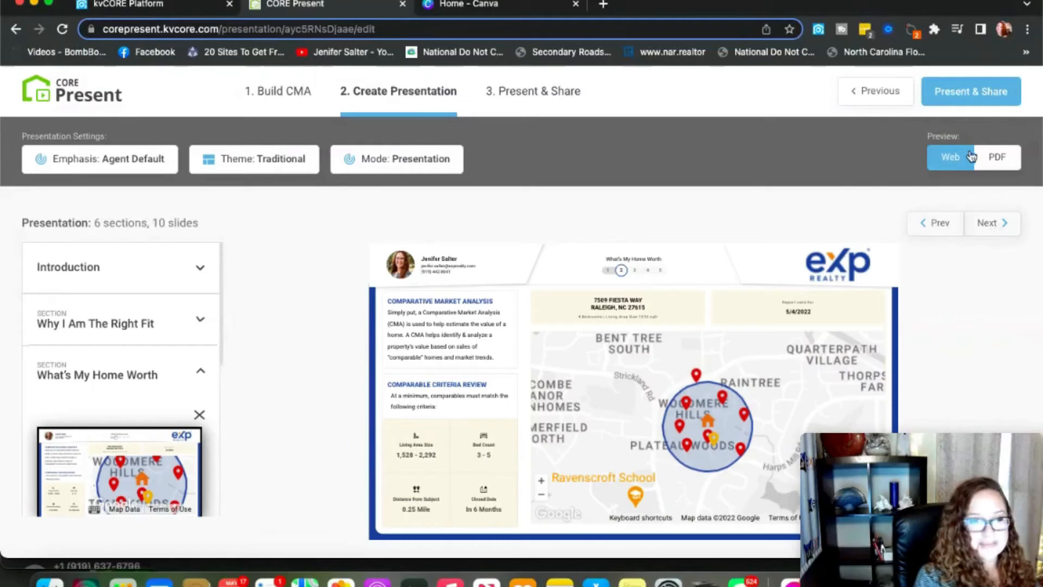
{"action": "left_click", "coordinate": [972, 94]}
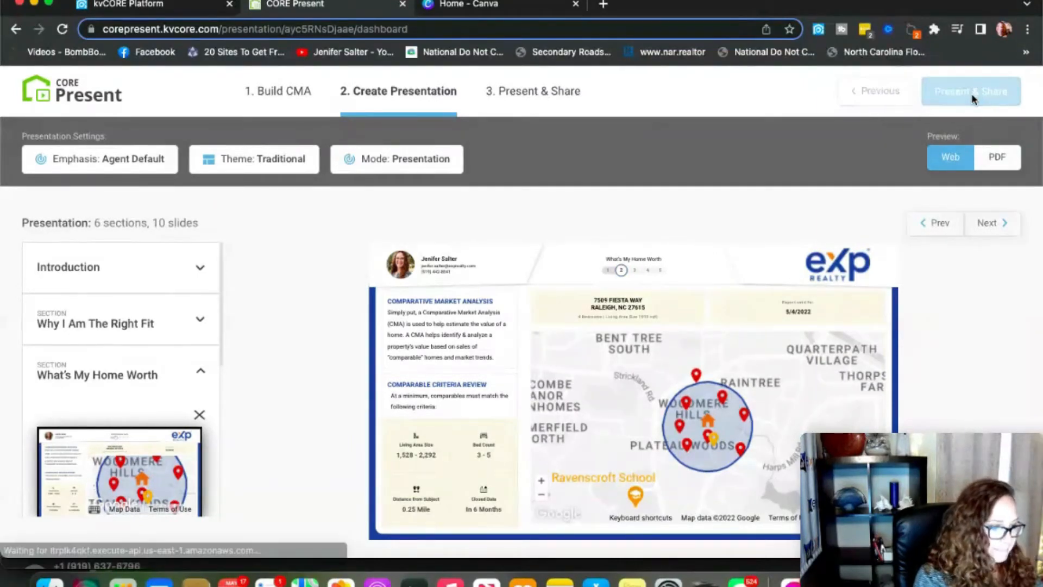
From the Presentation Dashboard's action list, start adding a net sheet.
{"action": "scroll", "coordinate": [818, 249], "scroll_direction": "down", "scroll_amount": 2}
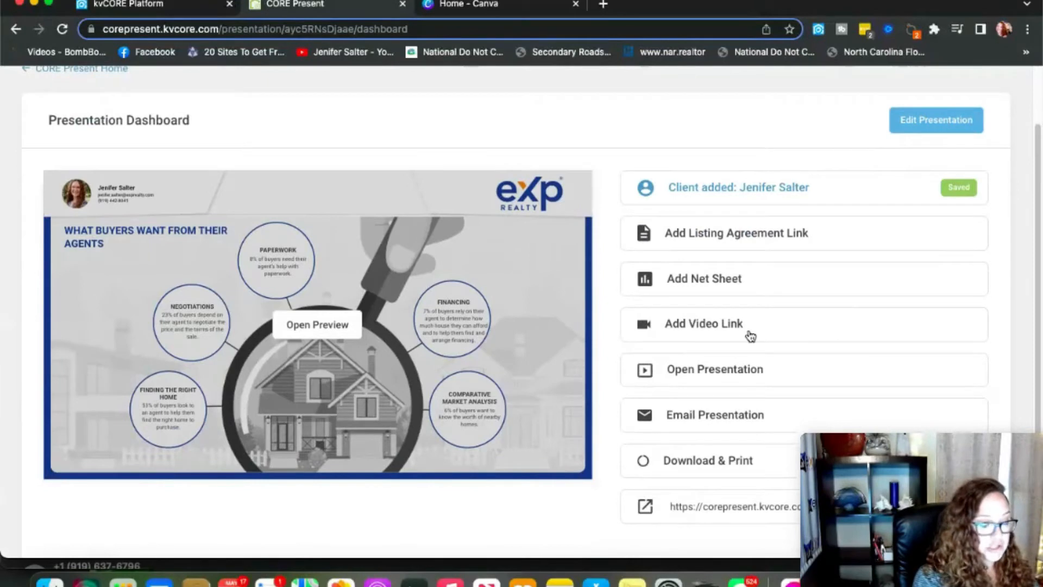
{"action": "left_click", "coordinate": [690, 290]}
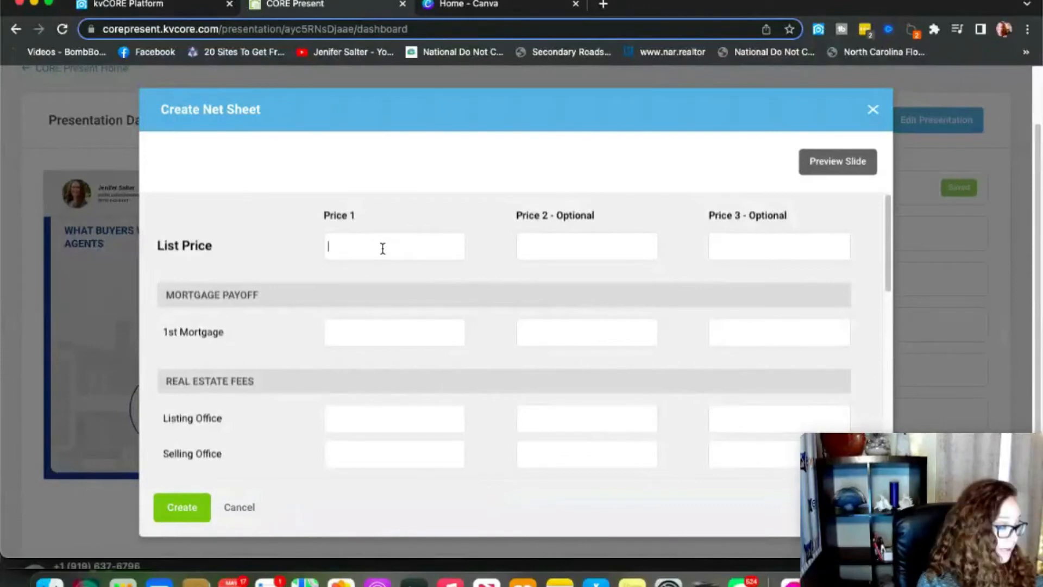
Enter list prices of $495,000, $500,000 and $505,000 for the three scenarios.
{"action": "type", "text": "$495"}
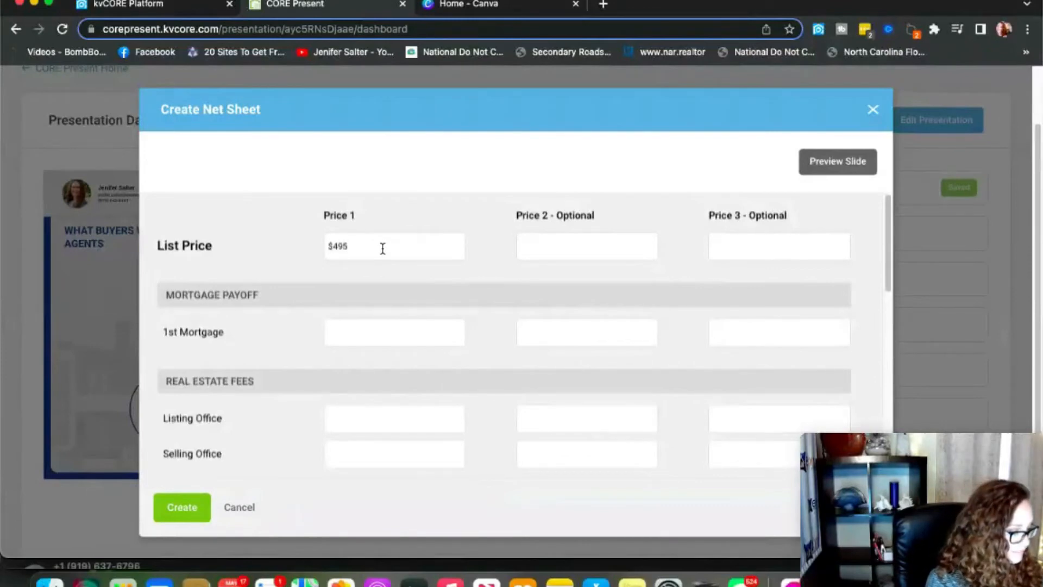
{"action": "type", "text": ",000"}
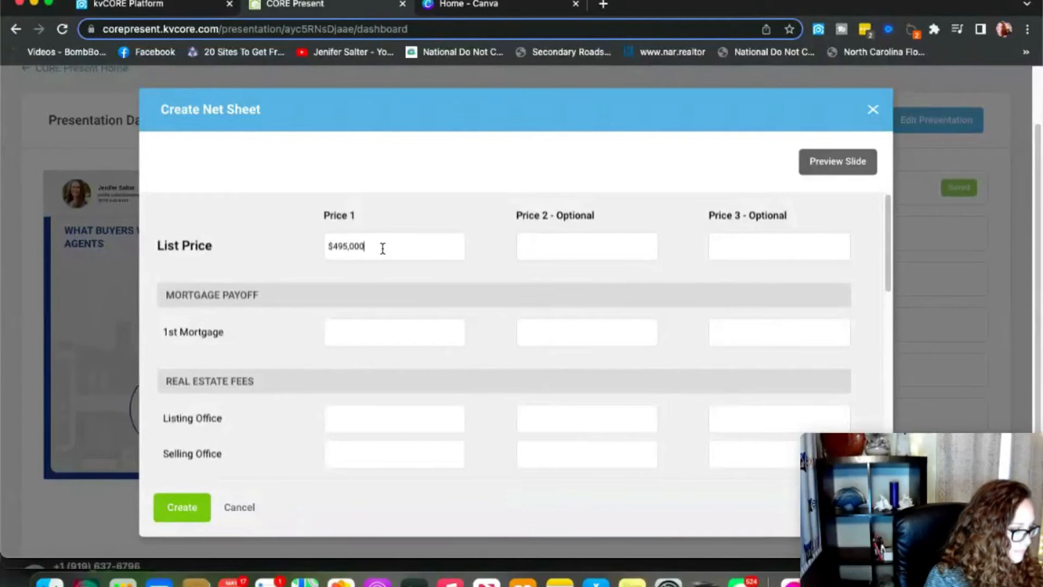
{"action": "left_click", "coordinate": [572, 252]}
{"action": "type", "text": "$50,000"}
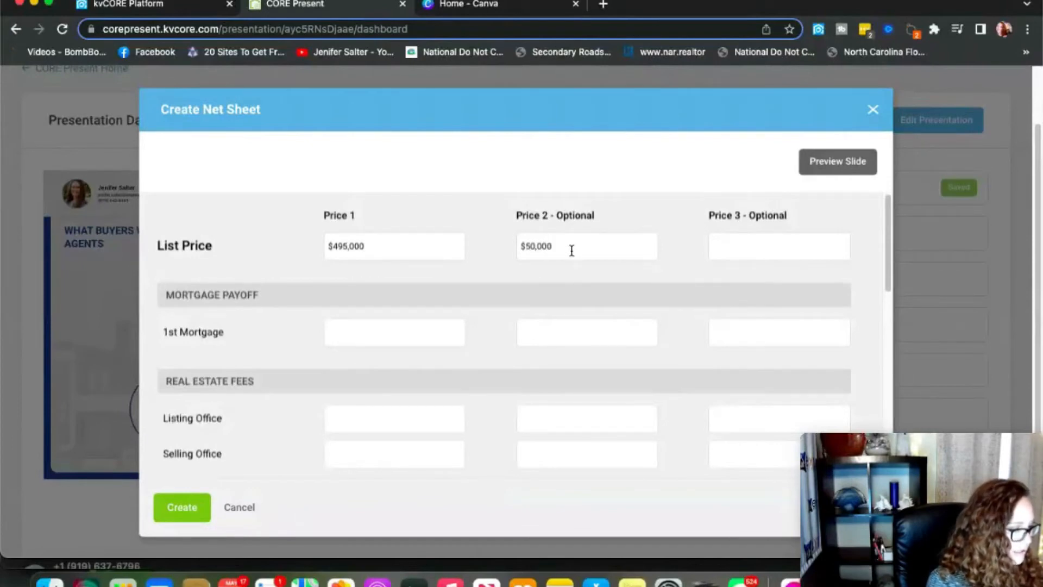
{"action": "key", "text": "BackSpace"}
{"action": "key", "text": "BackSpace"}
{"action": "key", "text": "BackSpace"}
{"action": "key", "text": "BackSpace"}
{"action": "type", "text": "0,000"}
{"action": "left_click", "coordinate": [754, 249]}
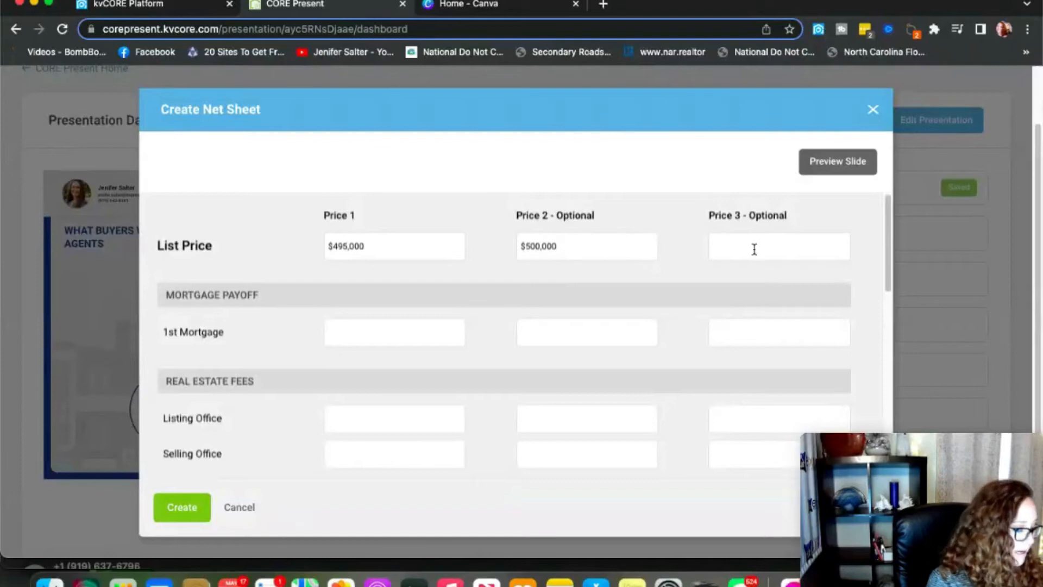
{"action": "type", "text": "$50,0"}
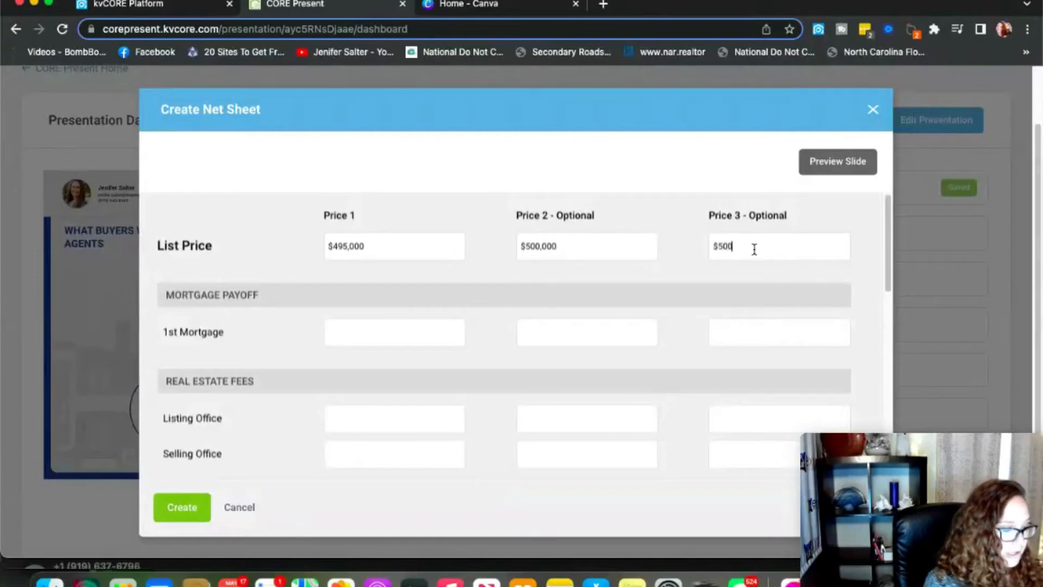
{"action": "type", "text": "00"}
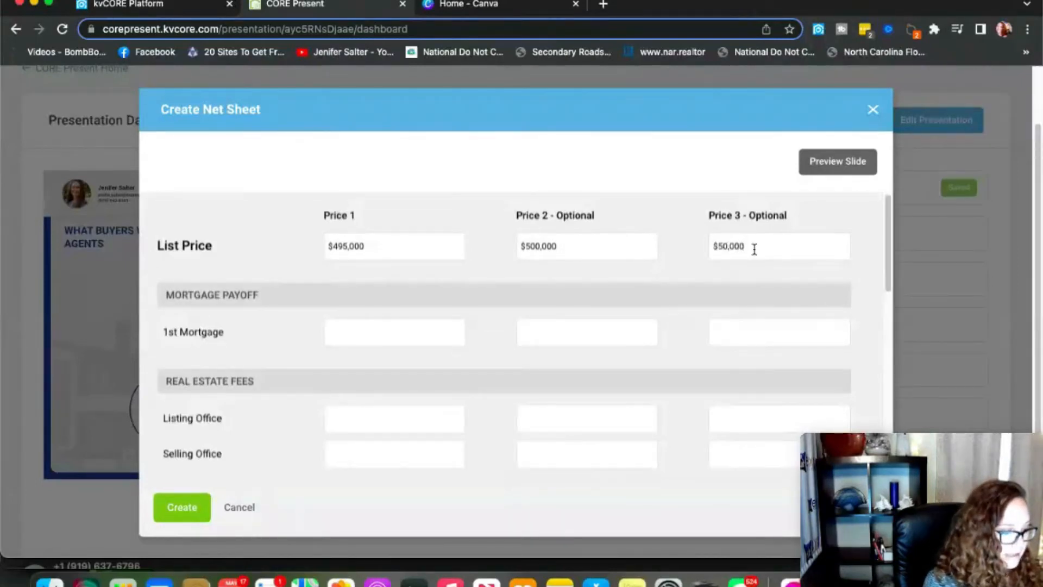
{"action": "key", "text": "BackSpace"}
{"action": "key", "text": "BackSpace"}
{"action": "key", "text": "BackSpace"}
{"action": "key", "text": "BackSpace"}
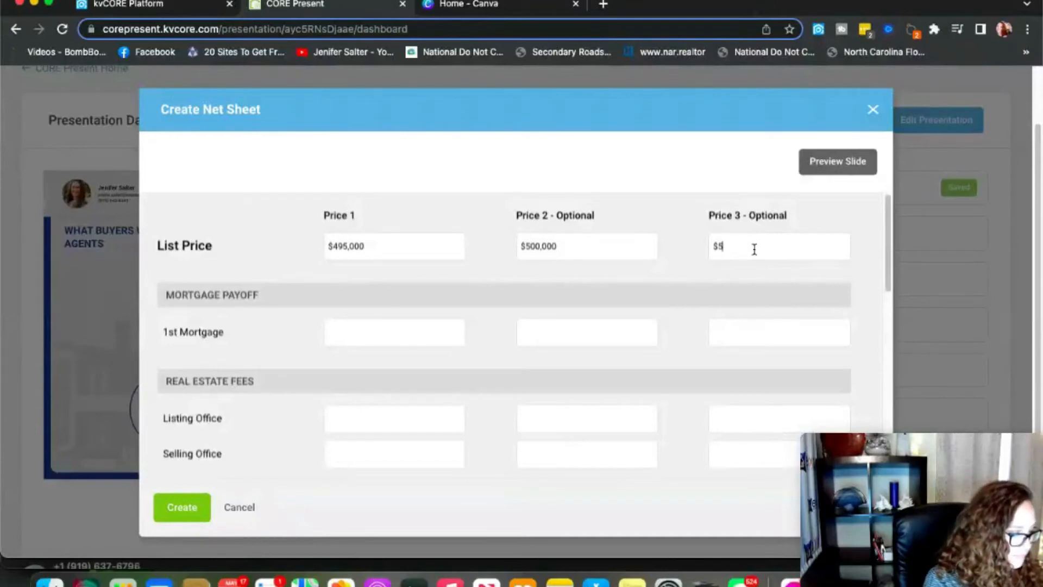
{"action": "type", "text": "050000"}
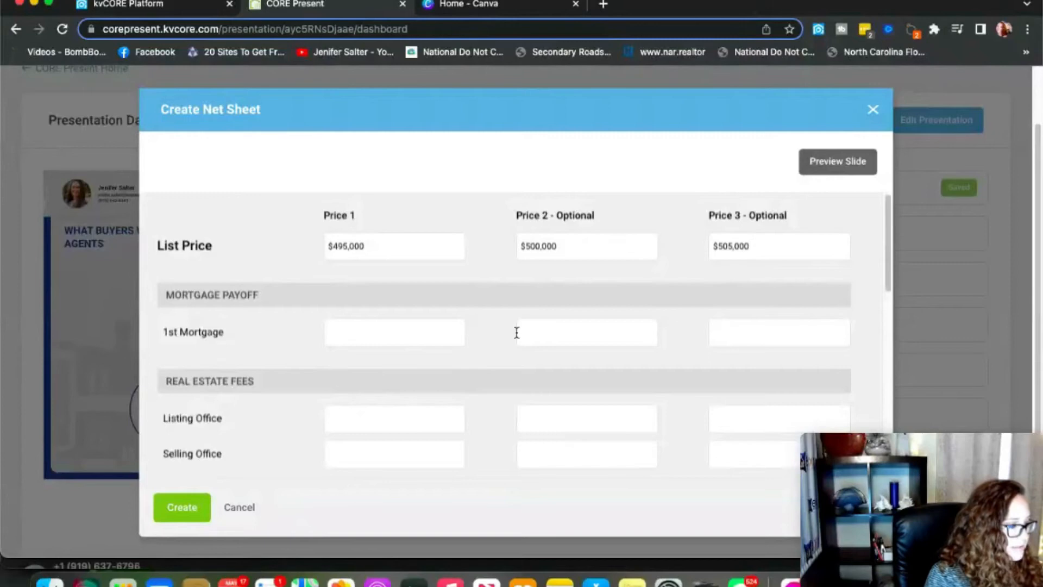
Set the 1st Mortgage payoff to 150,000 under Price 1, Price 2 and Price 3.
{"action": "left_click", "coordinate": [397, 340]}
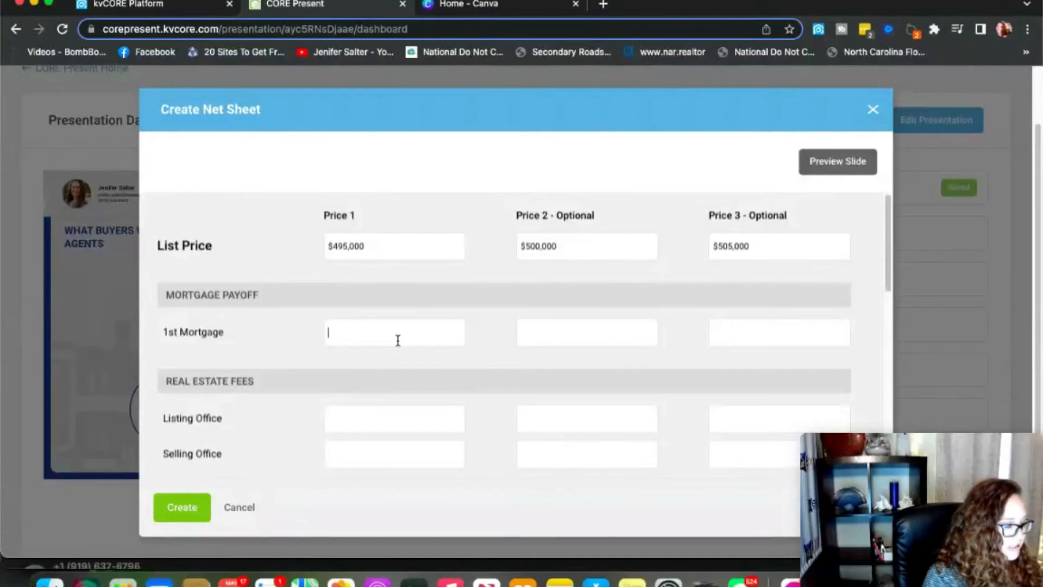
{"action": "type", "text": "1"}
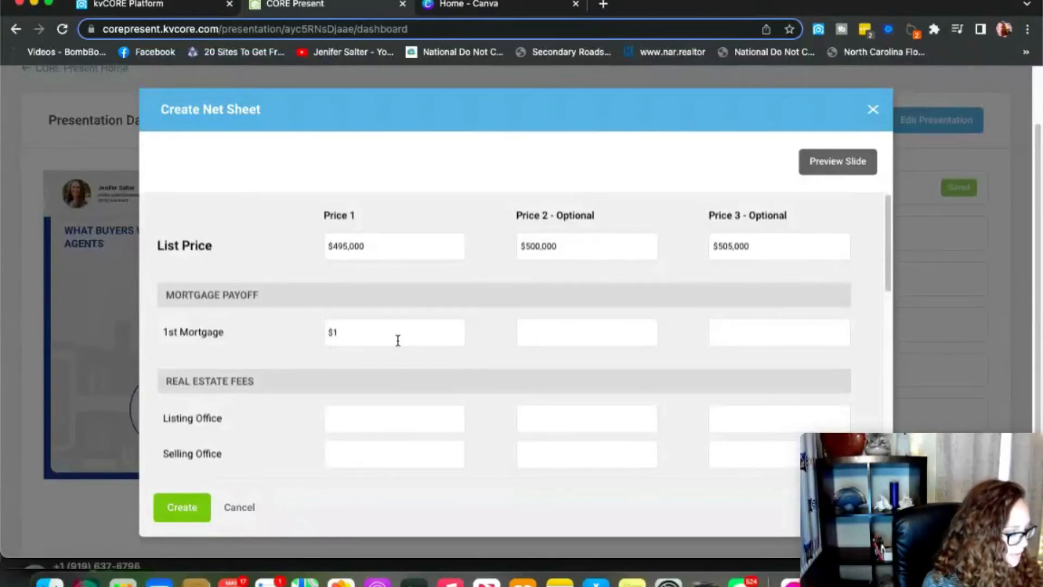
{"action": "type", "text": "50,00"}
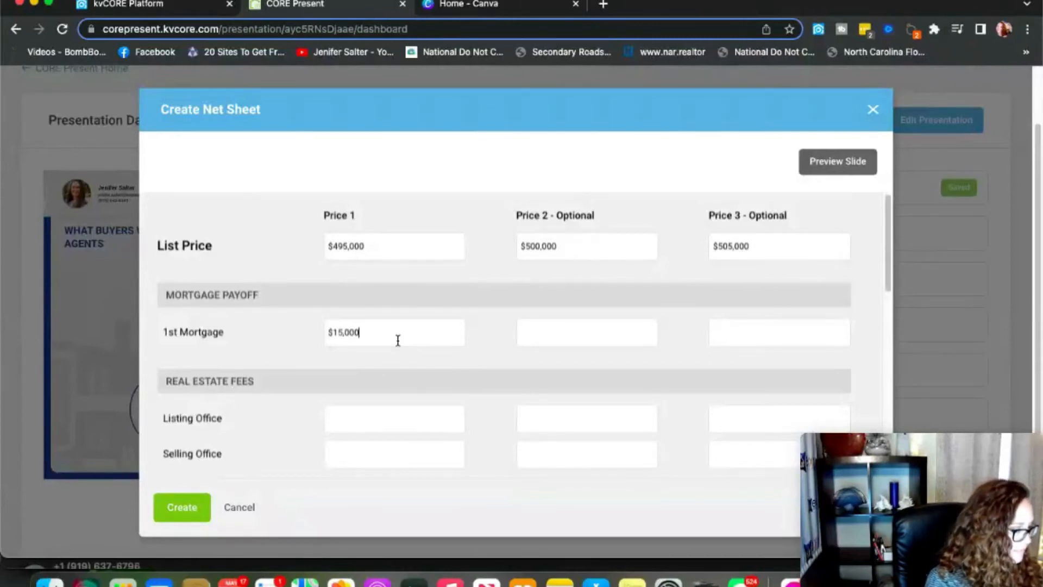
{"action": "type", "text": "0"}
{"action": "left_click", "coordinate": [562, 323]}
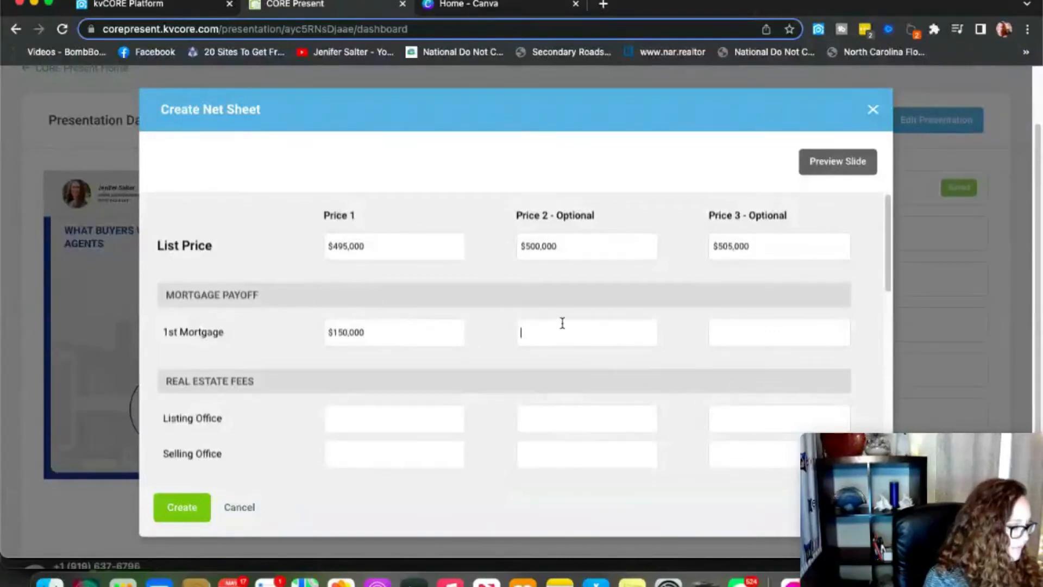
{"action": "type", "text": "1500000"}
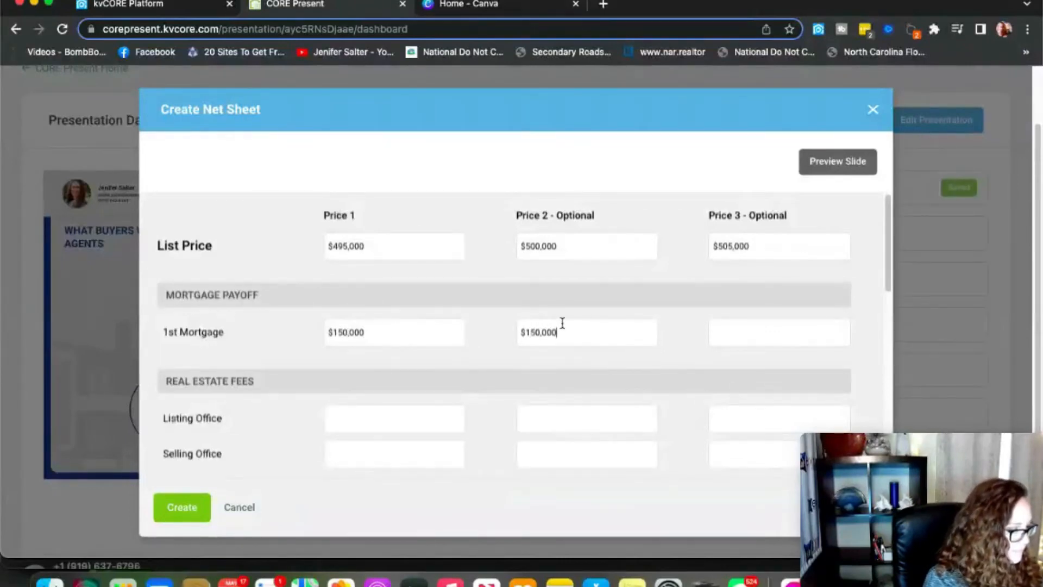
{"action": "left_click", "coordinate": [735, 333]}
{"action": "type", "text": "150,000"}
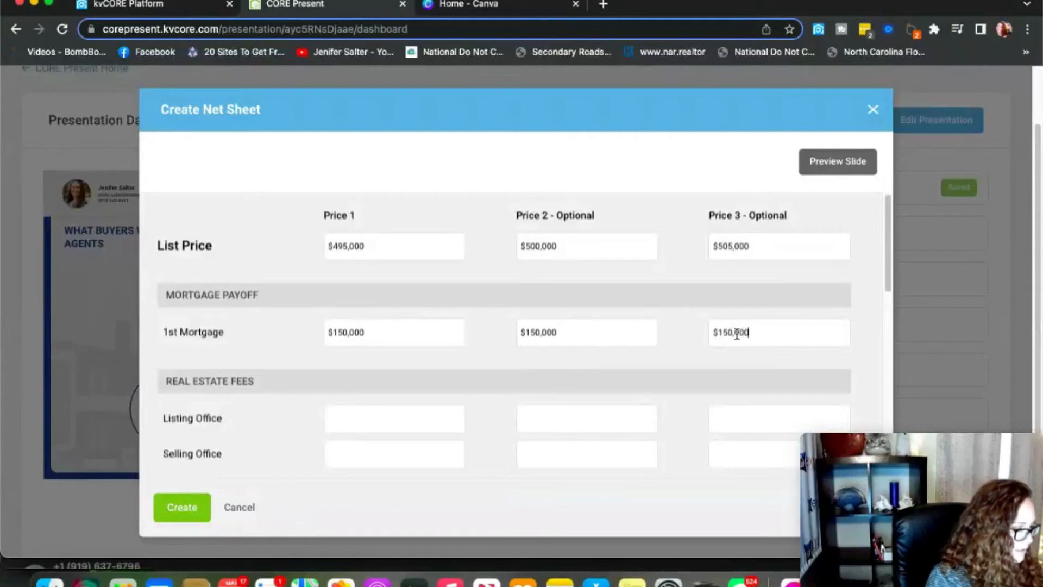
{"action": "scroll", "coordinate": [736, 333], "scroll_direction": "down", "scroll_amount": 5}
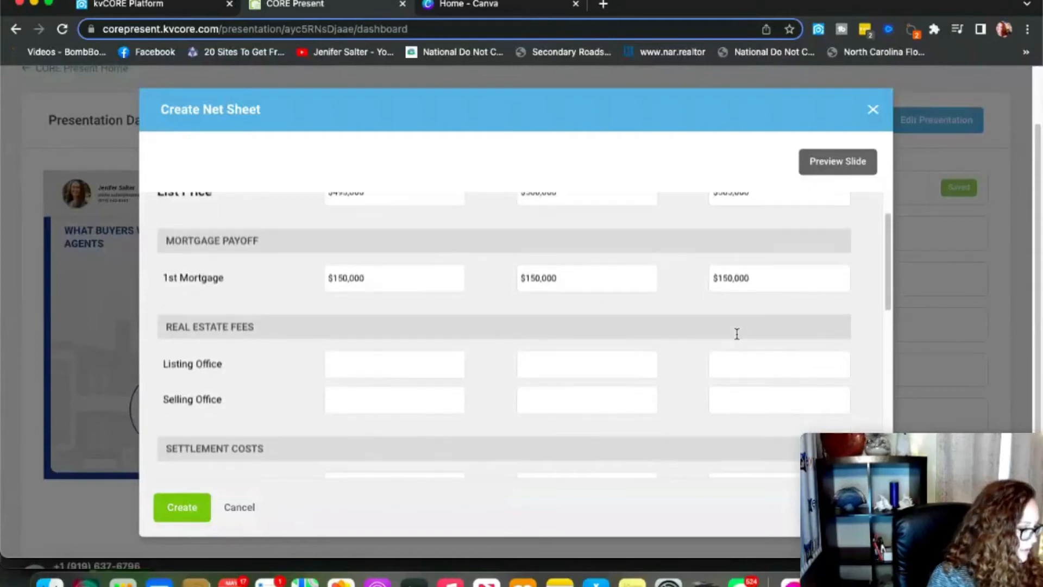
Set Listing and Selling Office fees to $8,000 for Price 1 and $8,100 for Price 2.
{"action": "scroll", "coordinate": [544, 225], "scroll_direction": "up", "scroll_amount": 3}
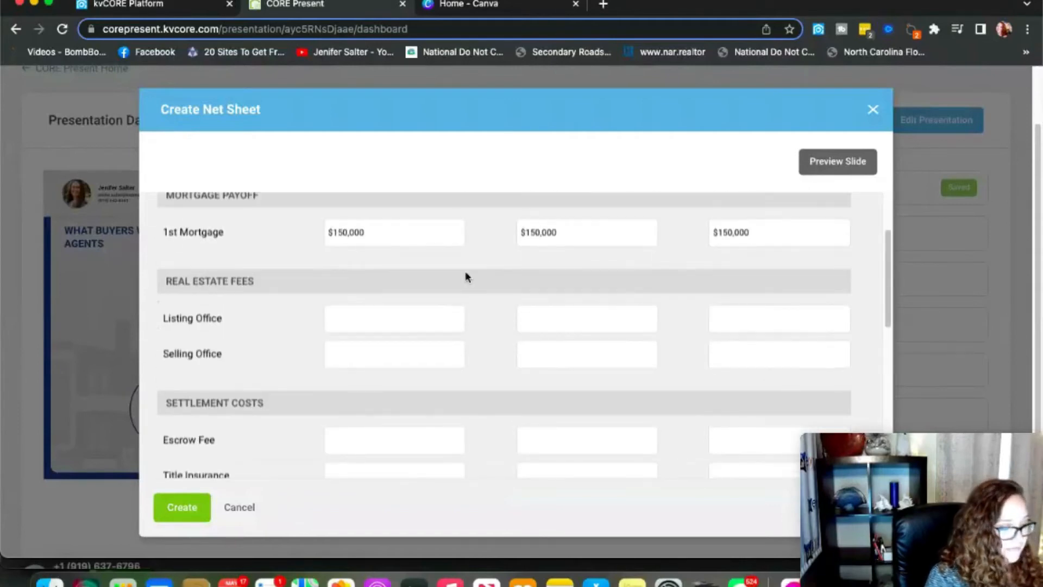
{"action": "left_click", "coordinate": [366, 320]}
{"action": "type", "text": "8000"}
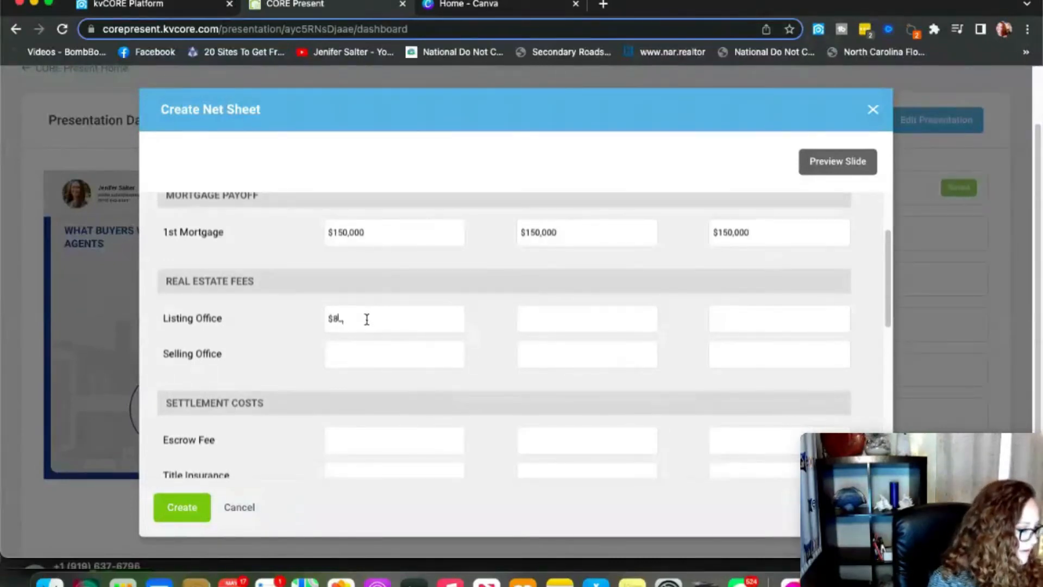
{"action": "left_click", "coordinate": [362, 350]}
{"action": "type", "text": "000"}
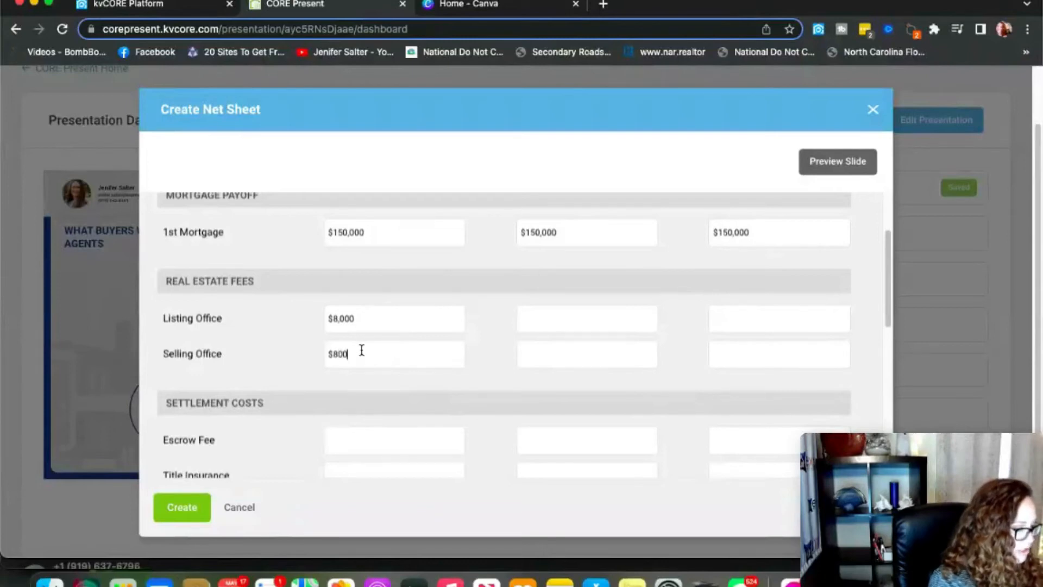
{"action": "left_click", "coordinate": [551, 322]}
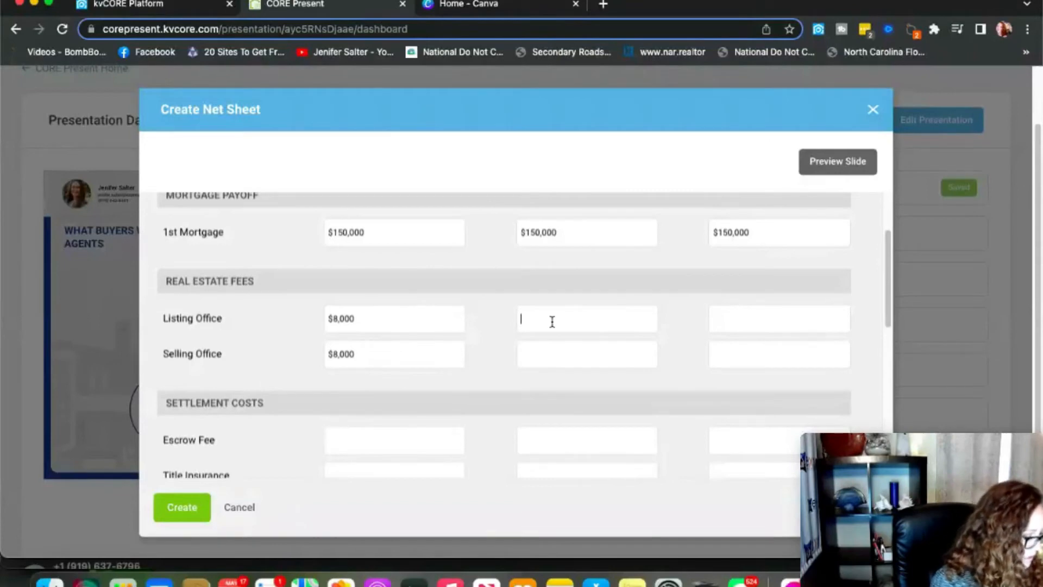
{"action": "type", "text": "$8"}
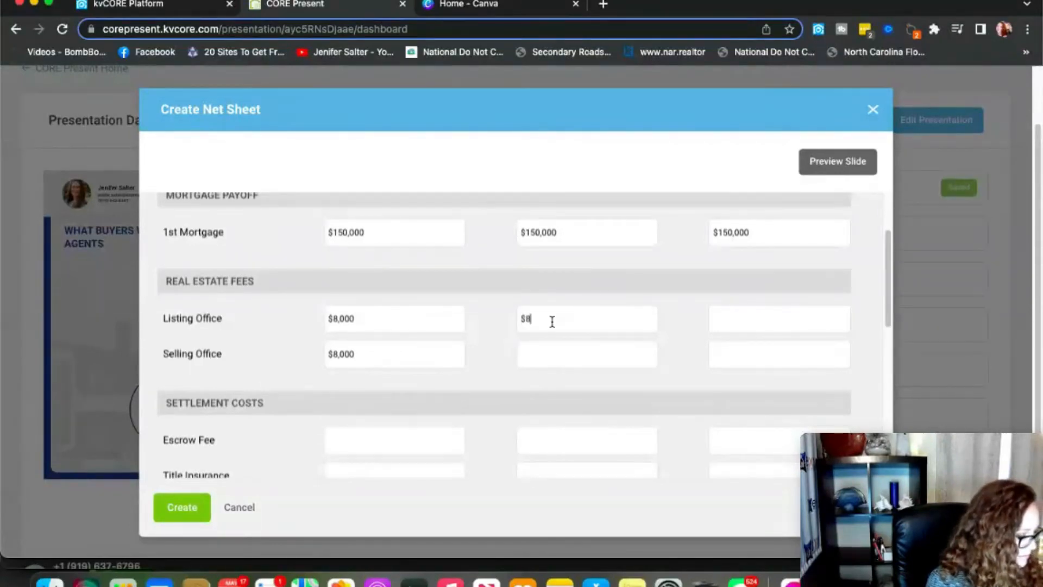
{"action": "type", "text": ",100"}
{"action": "left_click", "coordinate": [556, 366]}
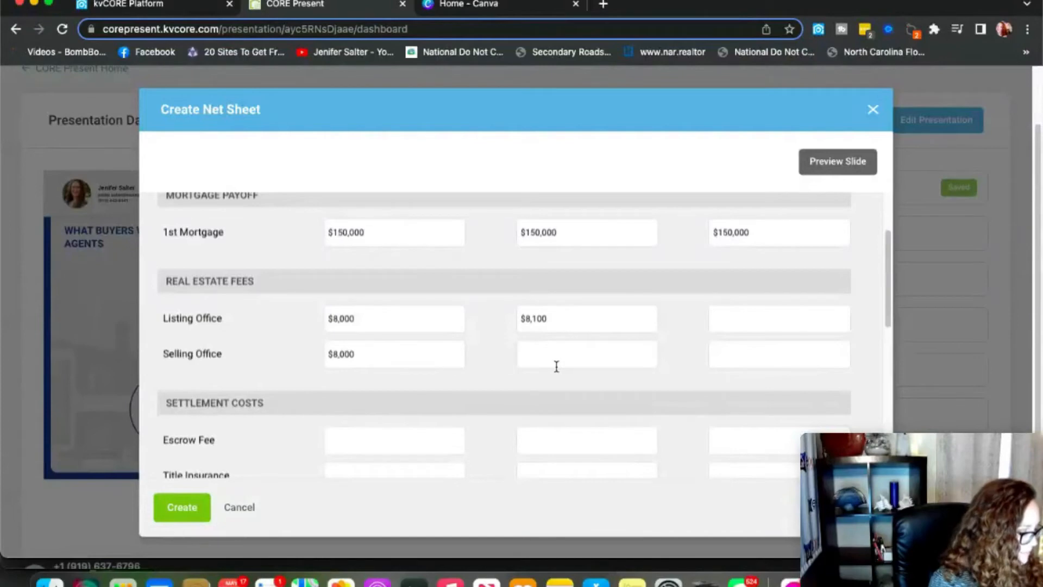
{"action": "type", "text": "$810000"}
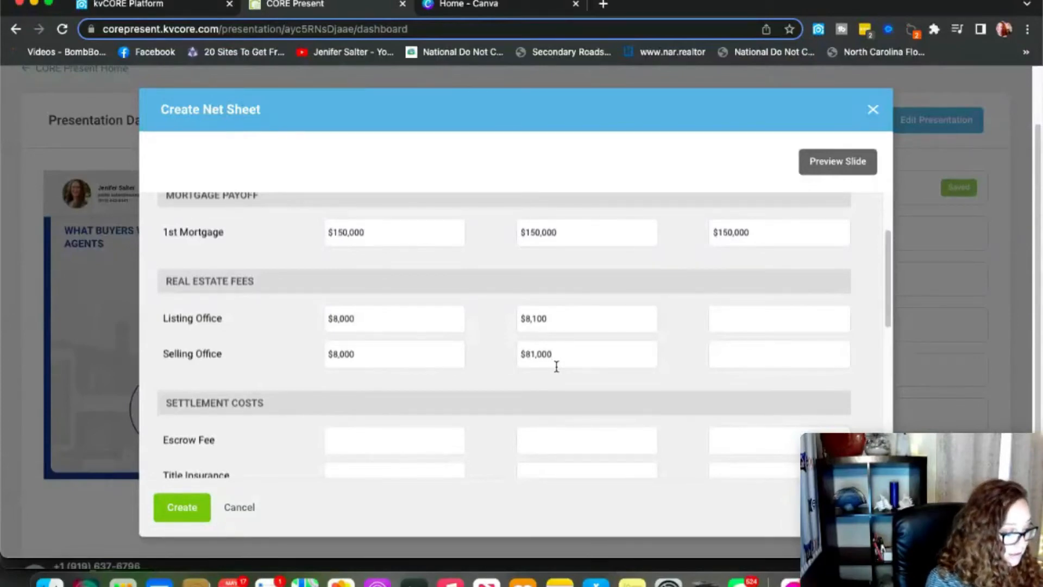
{"action": "key", "text": "BackSpace"}
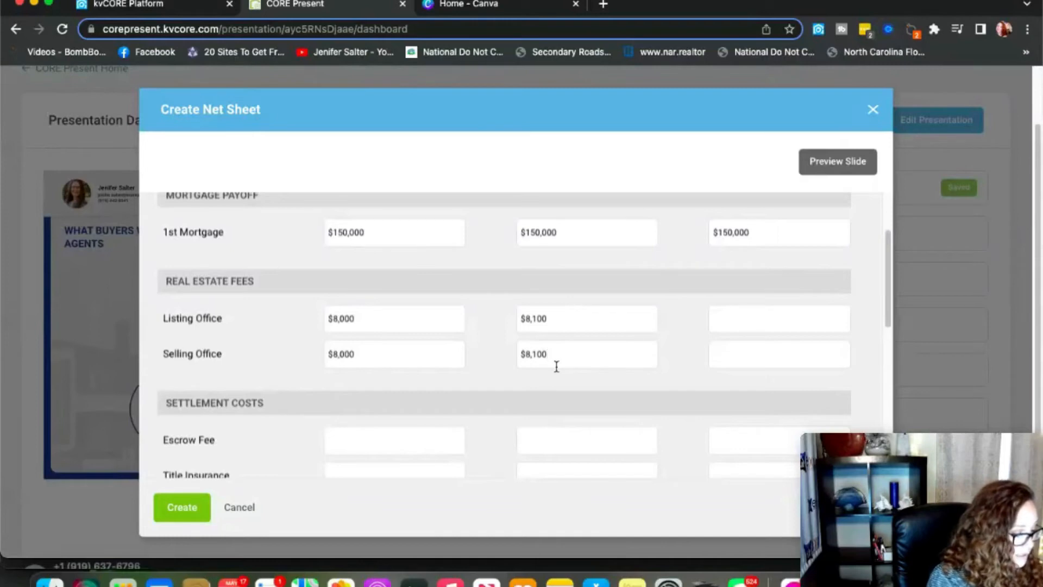
Set the Price 3 Listing and Selling Office fees to $8,250.
{"action": "left_click", "coordinate": [779, 323]}
{"action": "type", "text": "$8,"}
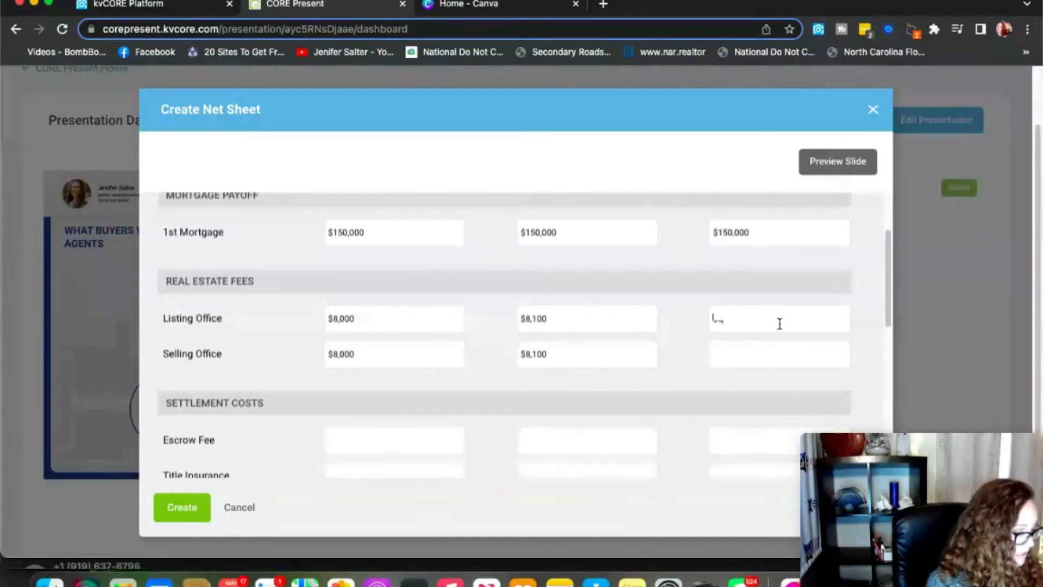
{"action": "type", "text": "250"}
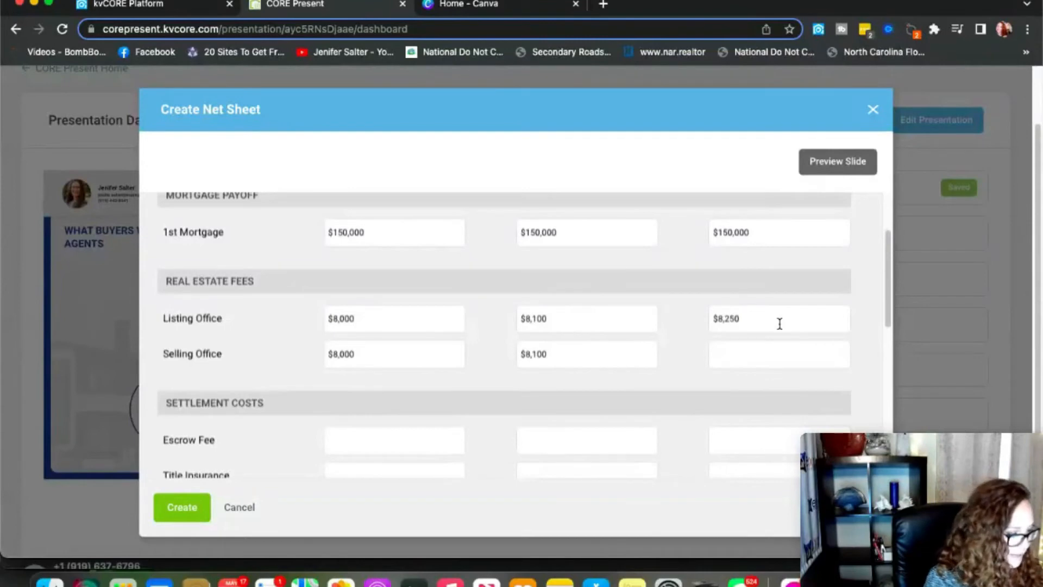
{"action": "left_click", "coordinate": [751, 347]}
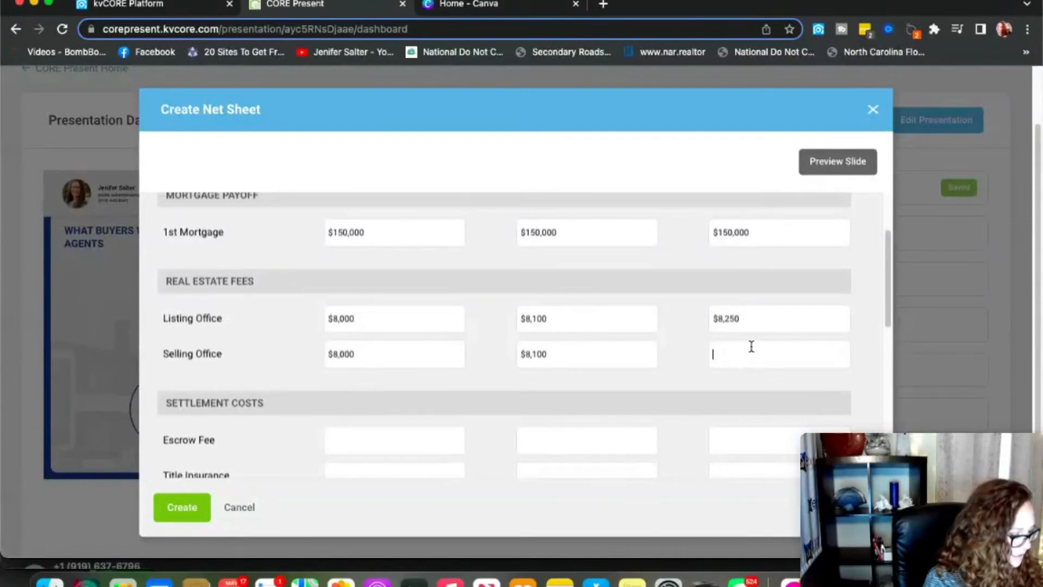
{"action": "type", "text": "$8,2"}
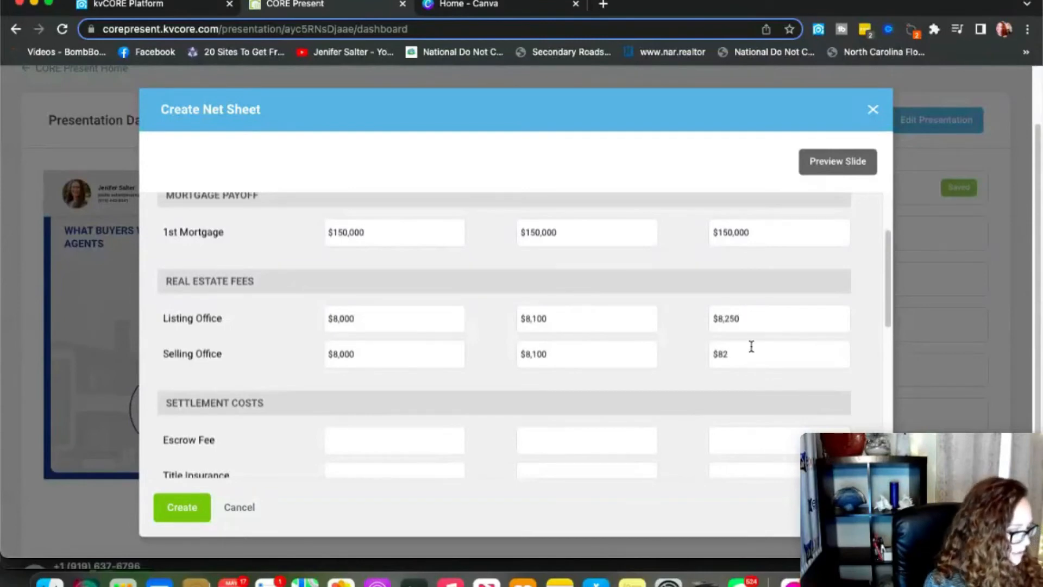
{"action": "type", "text": "50"}
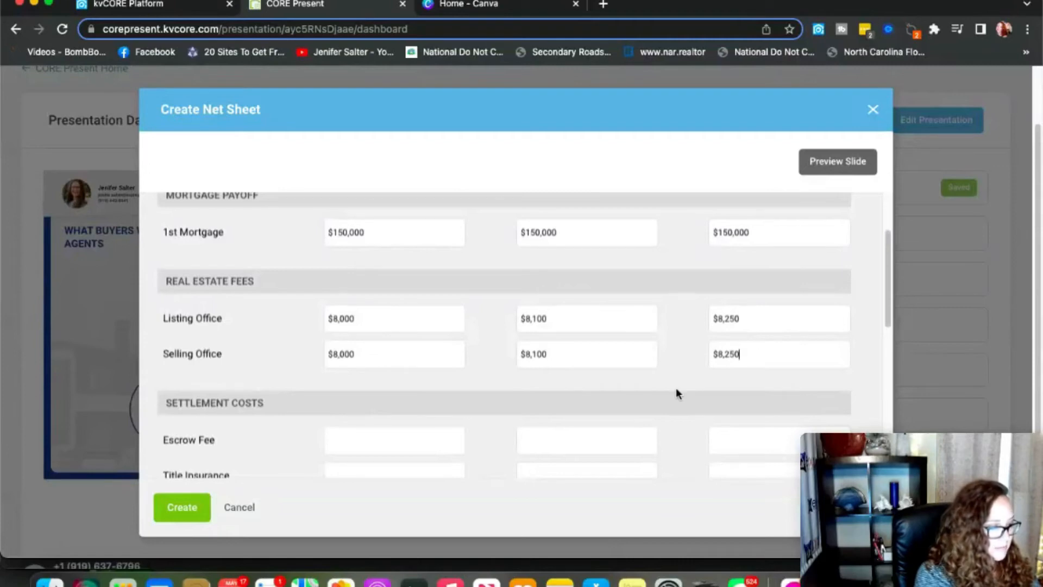
Enter a $200 Escrow Fee under Price 1, Price 2 and Price 3, trimming extra zeros.
{"action": "scroll", "coordinate": [675, 386], "scroll_direction": "down", "scroll_amount": 5}
{"action": "left_click", "coordinate": [433, 246]}
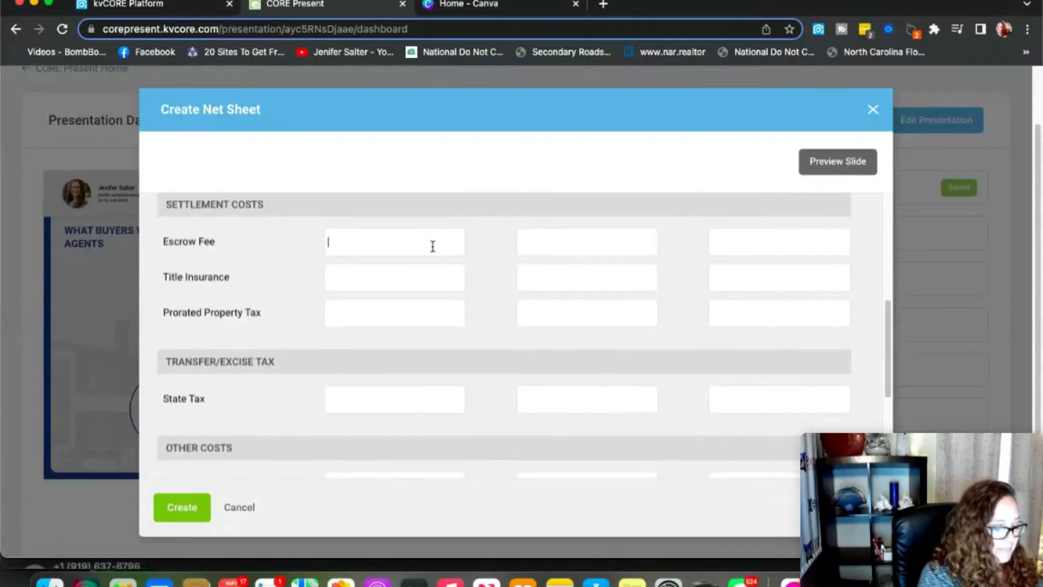
{"action": "type", "text": "200"}
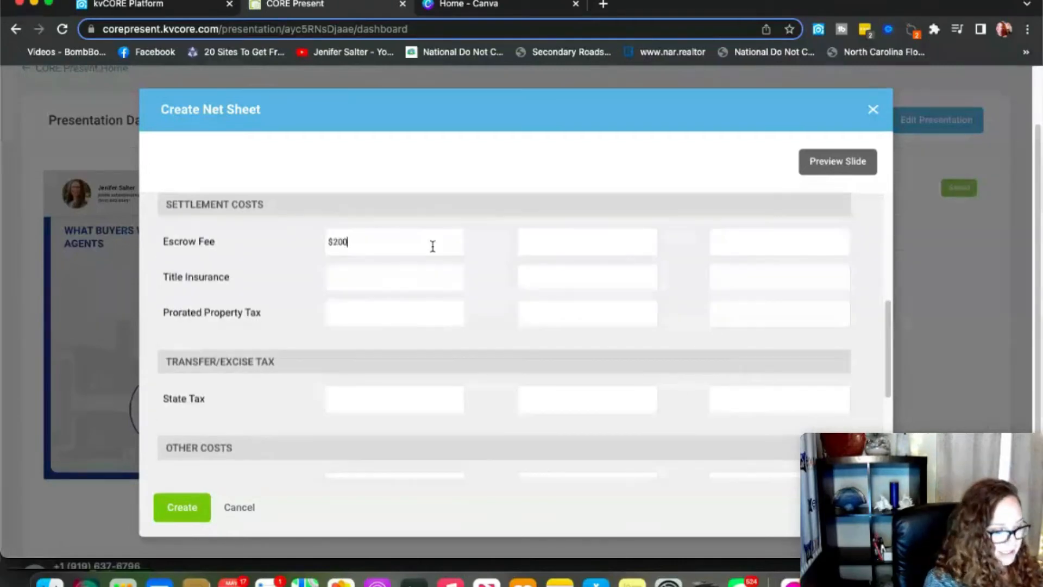
{"action": "left_click", "coordinate": [596, 240]}
{"action": "type", "text": "2000"}
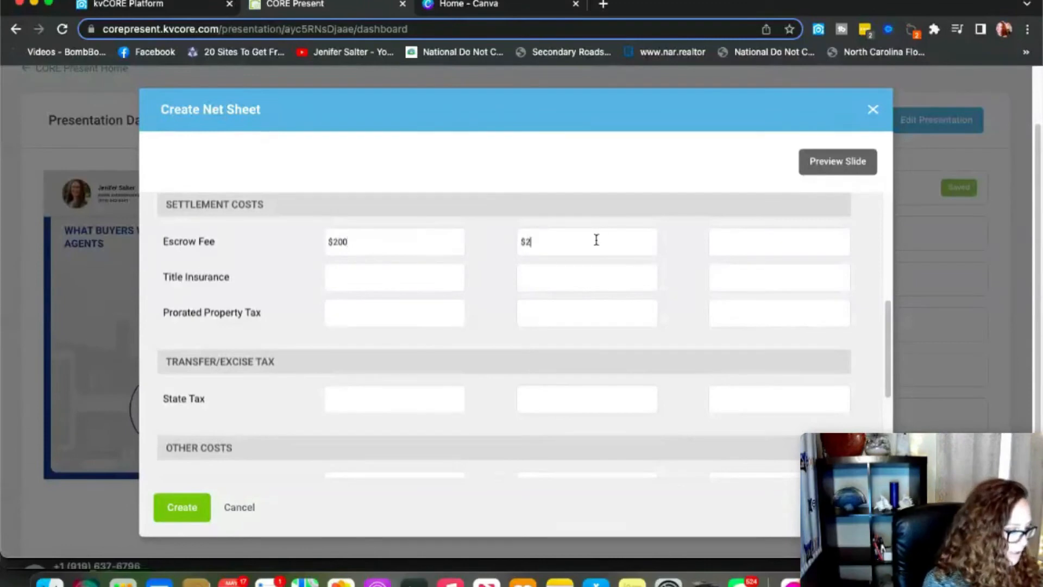
{"action": "key", "text": "BackSpace"}
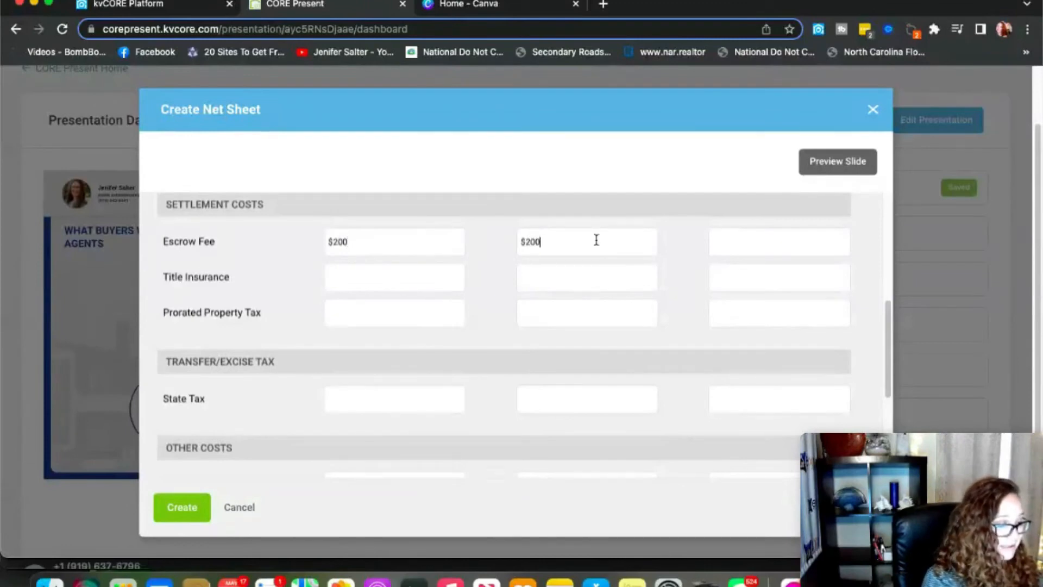
{"action": "left_click", "coordinate": [767, 242]}
{"action": "type", "text": "2"}
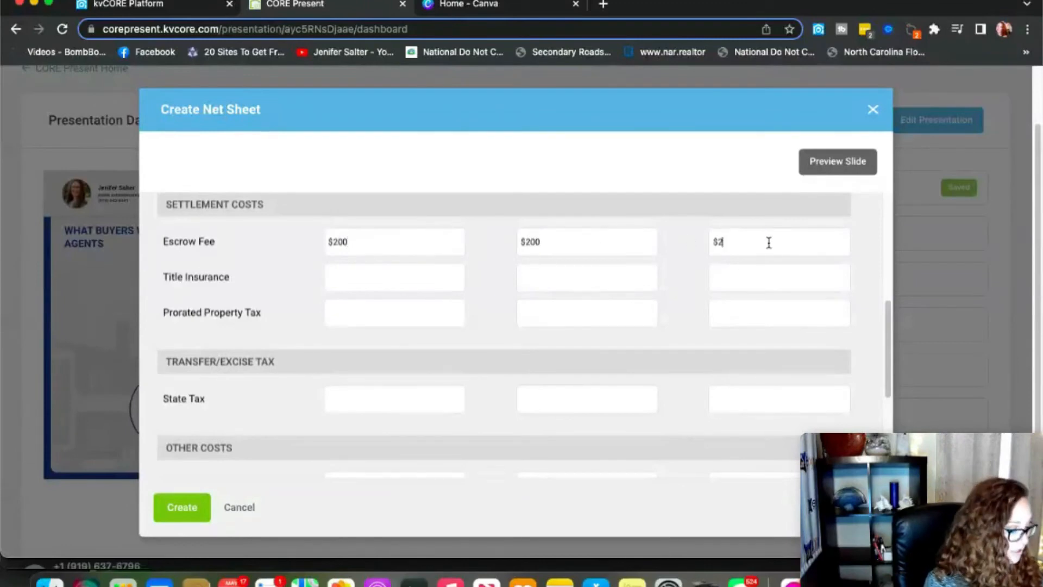
{"action": "type", "text": ",000"}
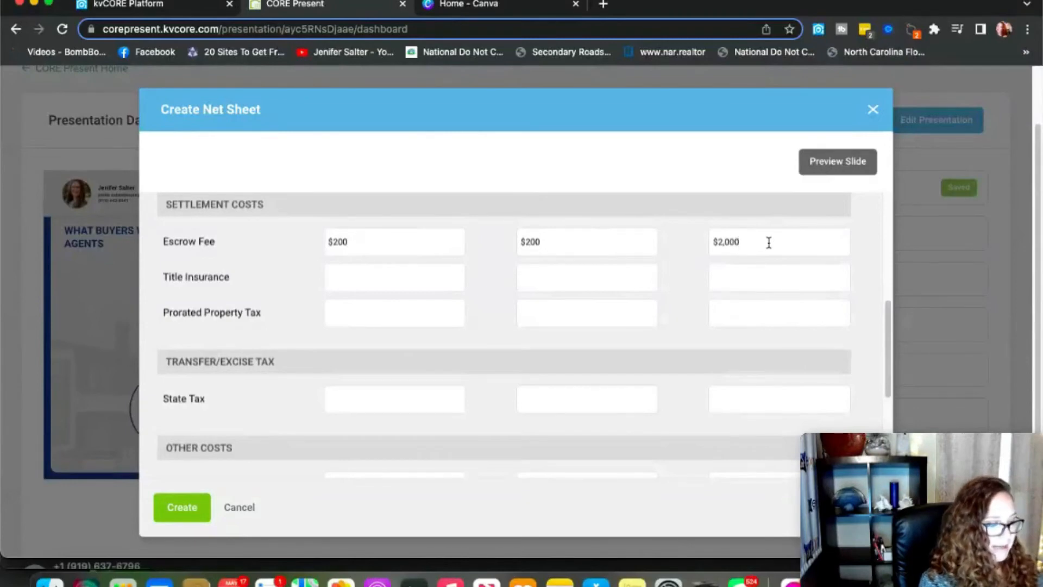
{"action": "key", "text": "BackSpace"}
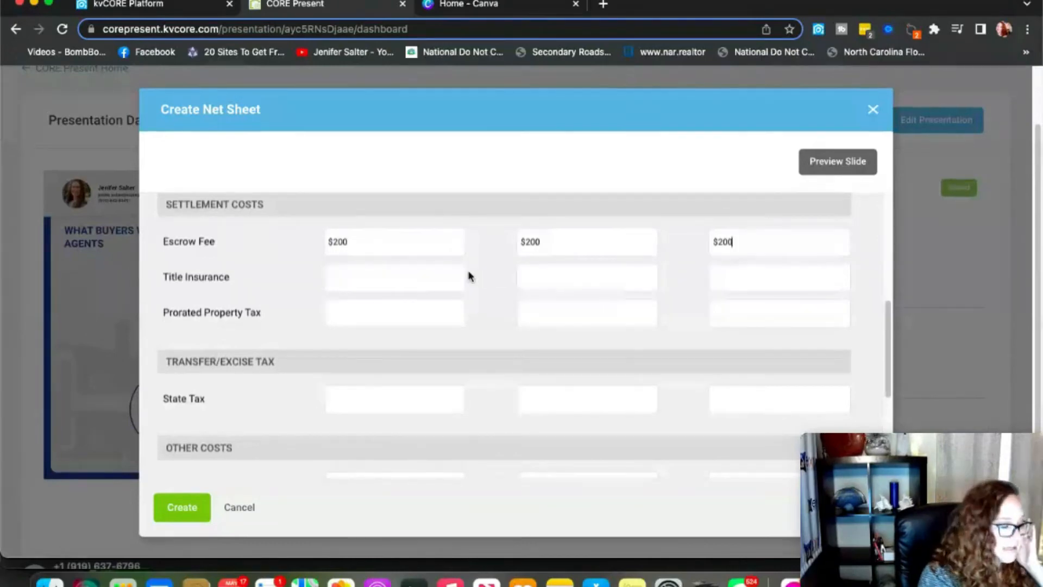
{"action": "scroll", "coordinate": [408, 311], "scroll_direction": "down", "scroll_amount": 1}
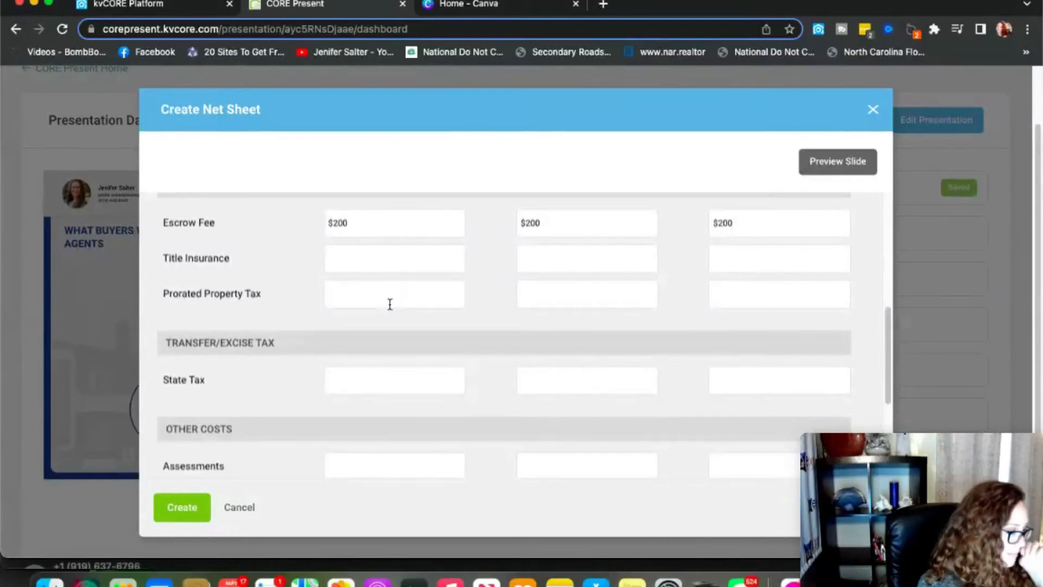
Enter a Prorated Property Tax of $1,000 for all three price scenarios.
{"action": "type", "text": "1000"}
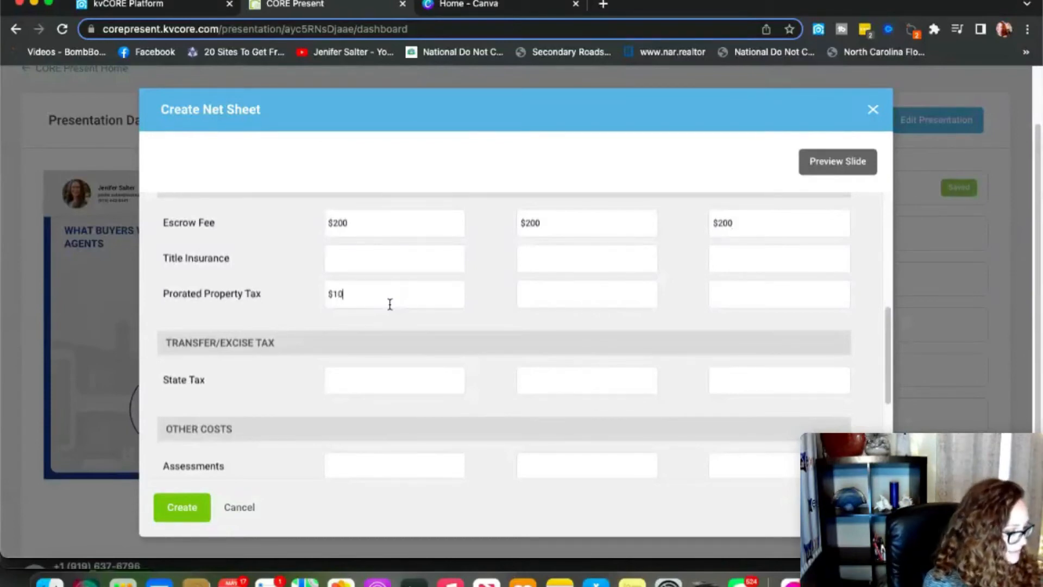
{"action": "left_click", "coordinate": [584, 297]}
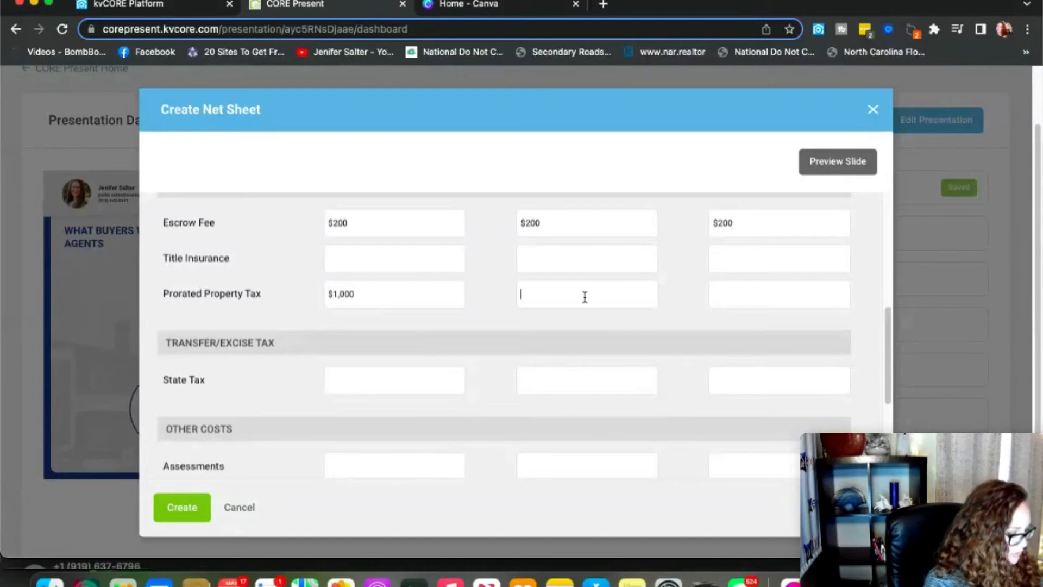
{"action": "type", "text": "1,000"}
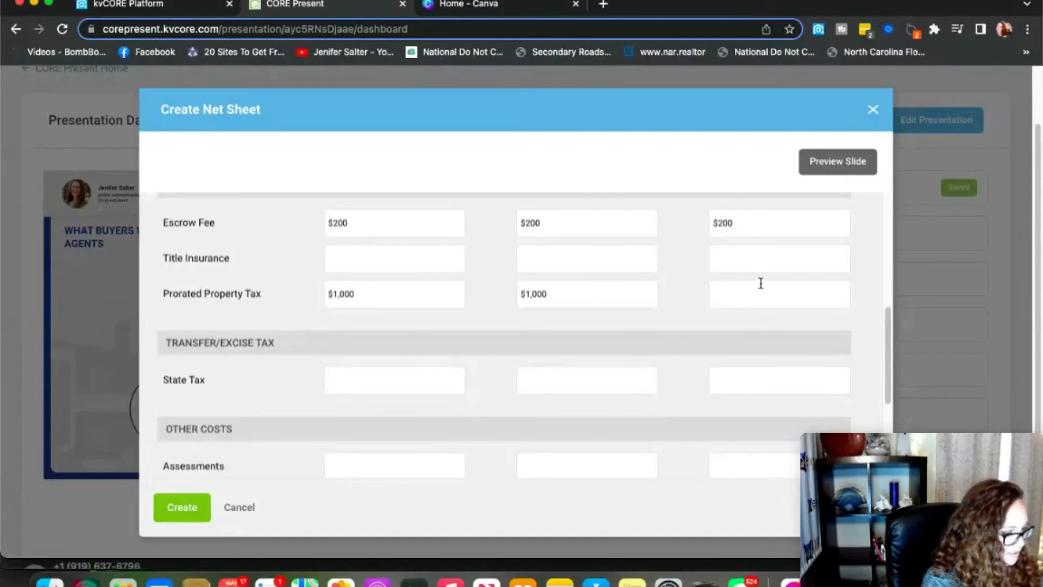
{"action": "left_click", "coordinate": [759, 290]}
{"action": "type", "text": "1000"}
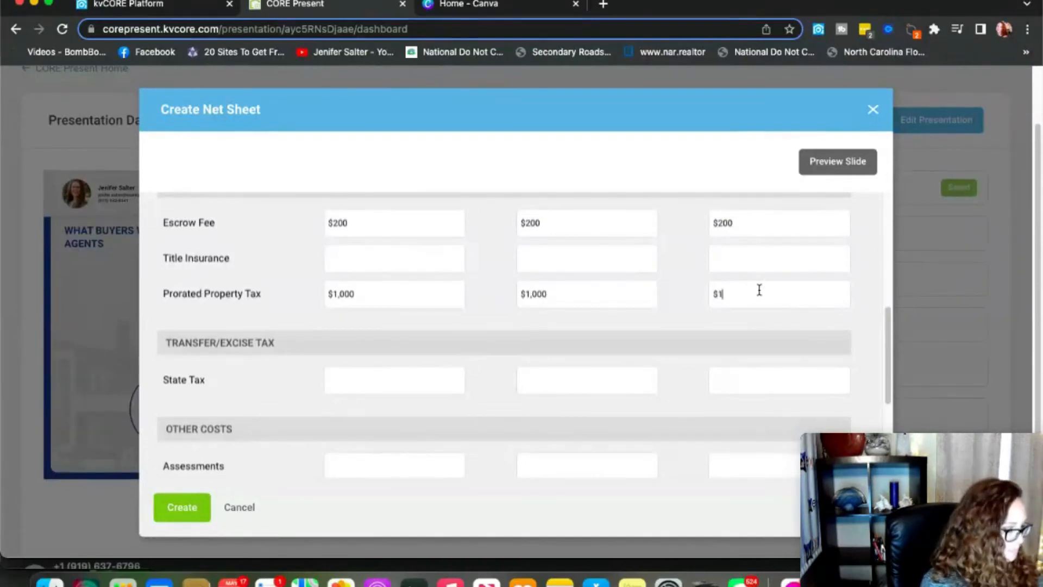
Fill the State Tax row with $900, $1,000 and $1,100 for Price 1–3.
{"action": "scroll", "coordinate": [614, 354], "scroll_direction": "down", "scroll_amount": 2}
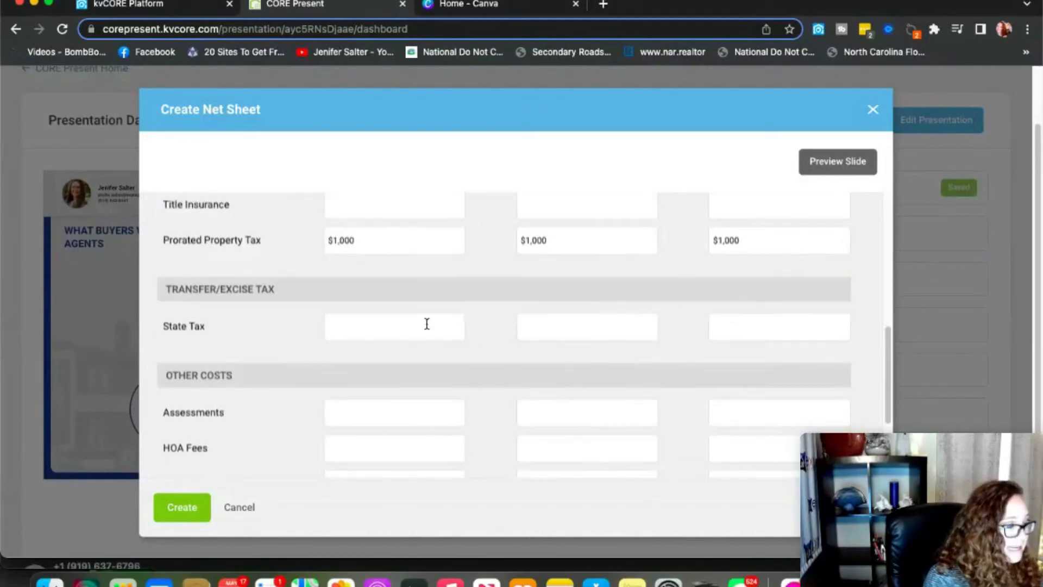
{"action": "left_click", "coordinate": [399, 334]}
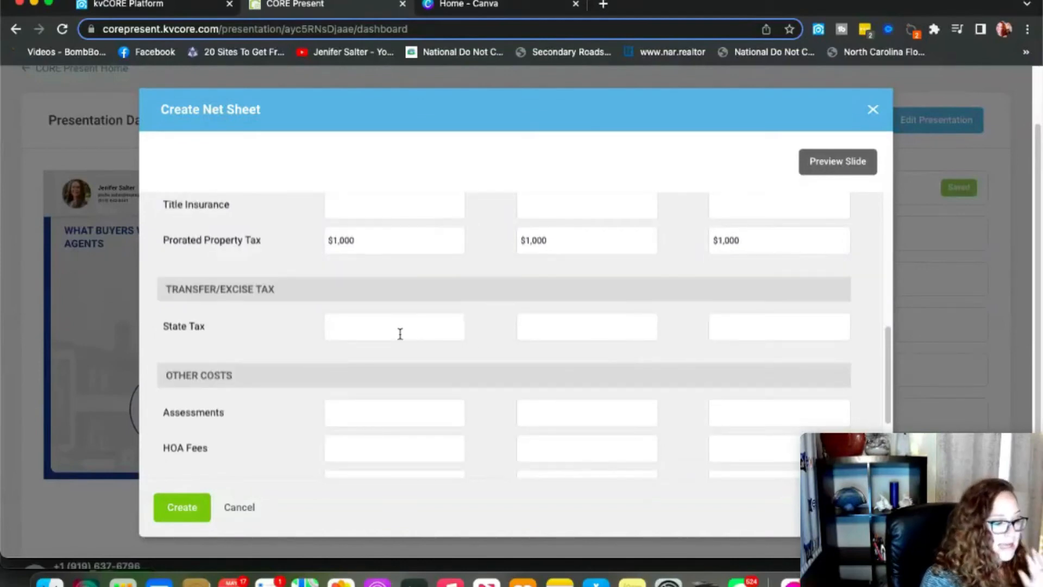
{"action": "scroll", "coordinate": [400, 333], "scroll_direction": "up", "scroll_amount": 10}
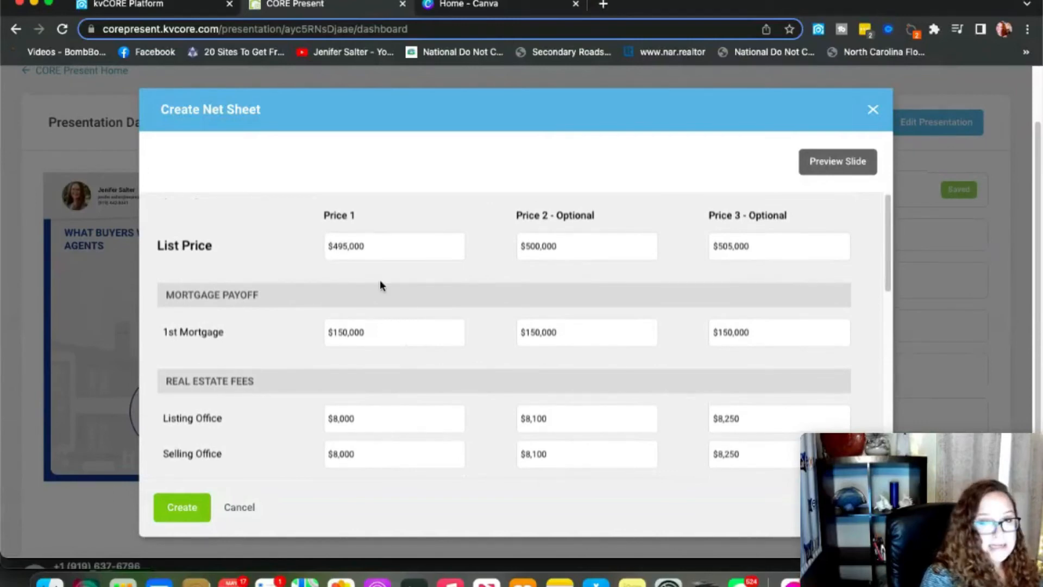
{"action": "scroll", "coordinate": [380, 282], "scroll_direction": "down", "scroll_amount": 7}
{"action": "scroll", "coordinate": [380, 285], "scroll_direction": "down", "scroll_amount": 1}
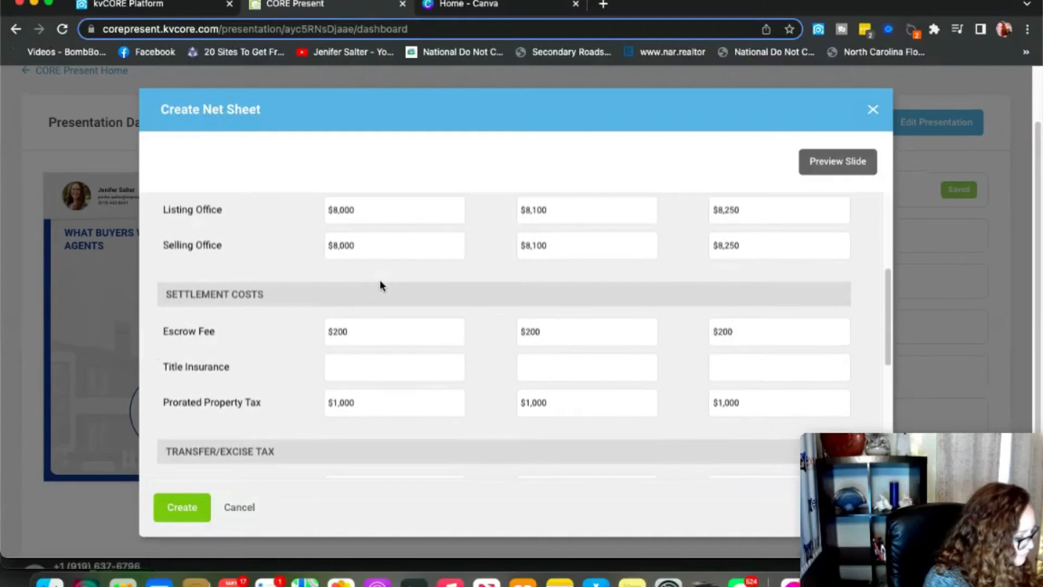
{"action": "scroll", "coordinate": [533, 286], "scroll_direction": "up", "scroll_amount": 8}
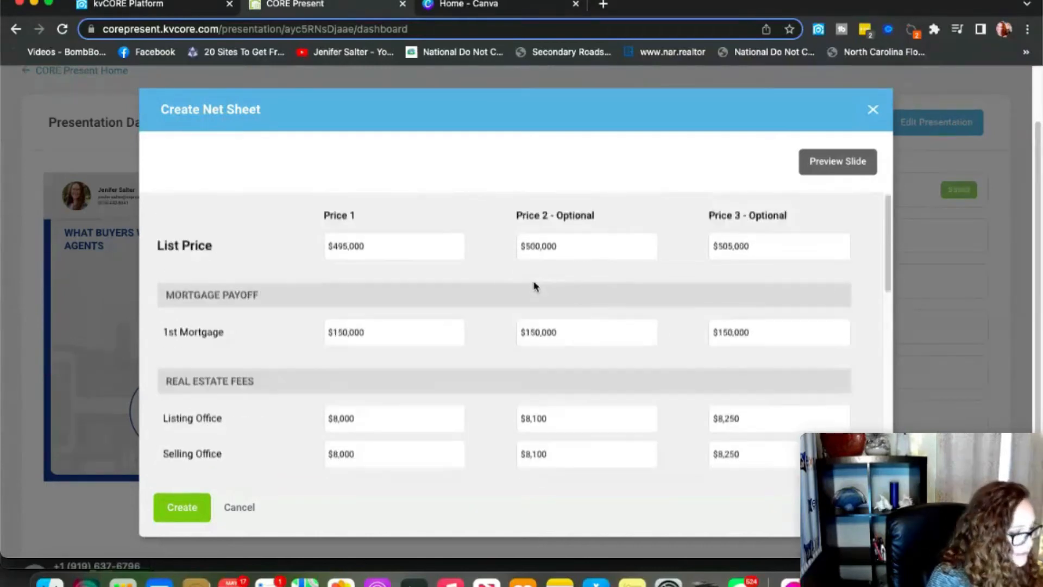
{"action": "scroll", "coordinate": [567, 319], "scroll_direction": "down", "scroll_amount": 12}
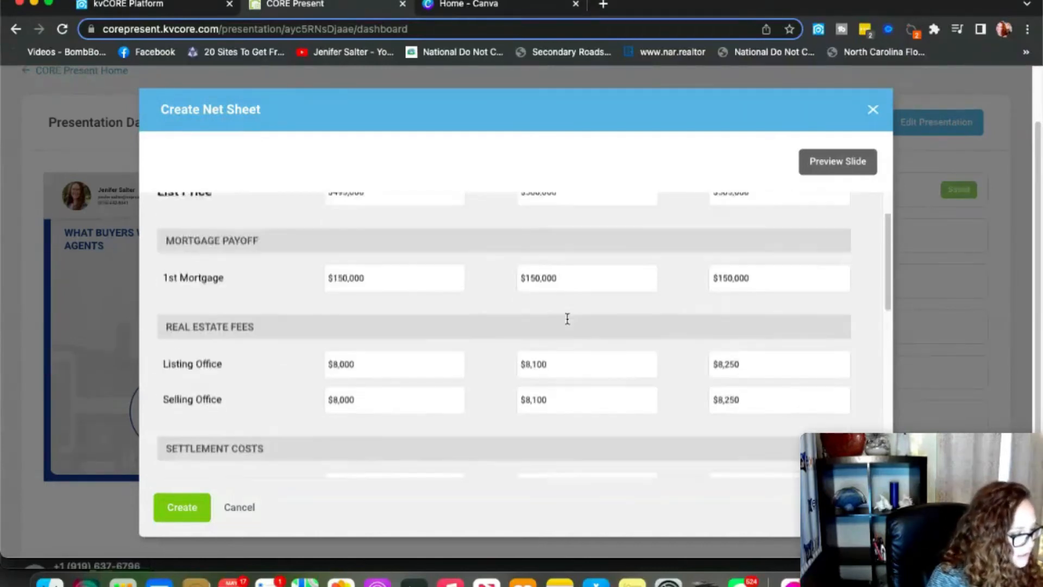
{"action": "left_click", "coordinate": [392, 369]}
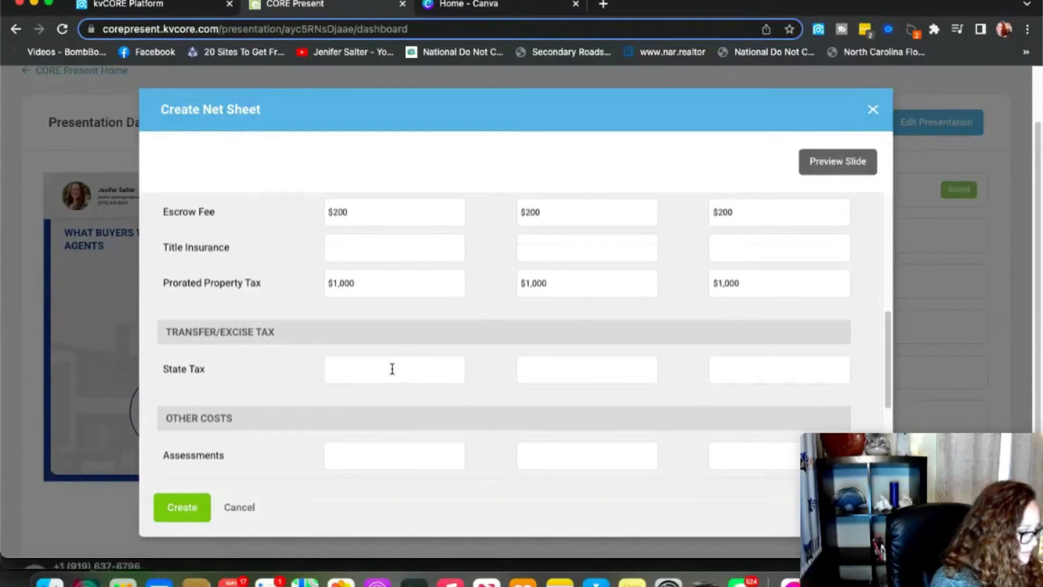
{"action": "type", "text": "$900"}
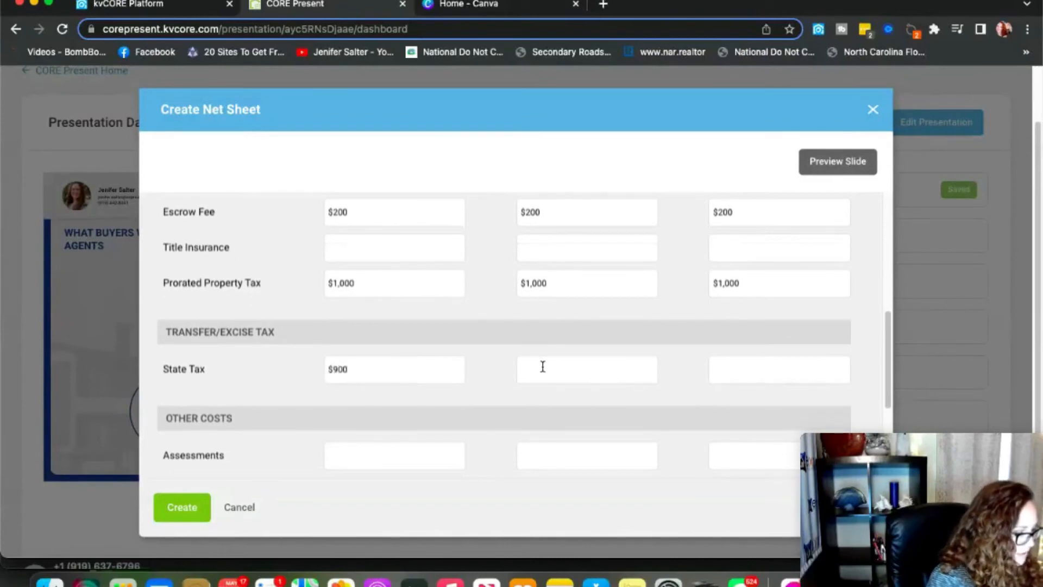
{"action": "left_click", "coordinate": [543, 366]}
{"action": "type", "text": "$1,000"}
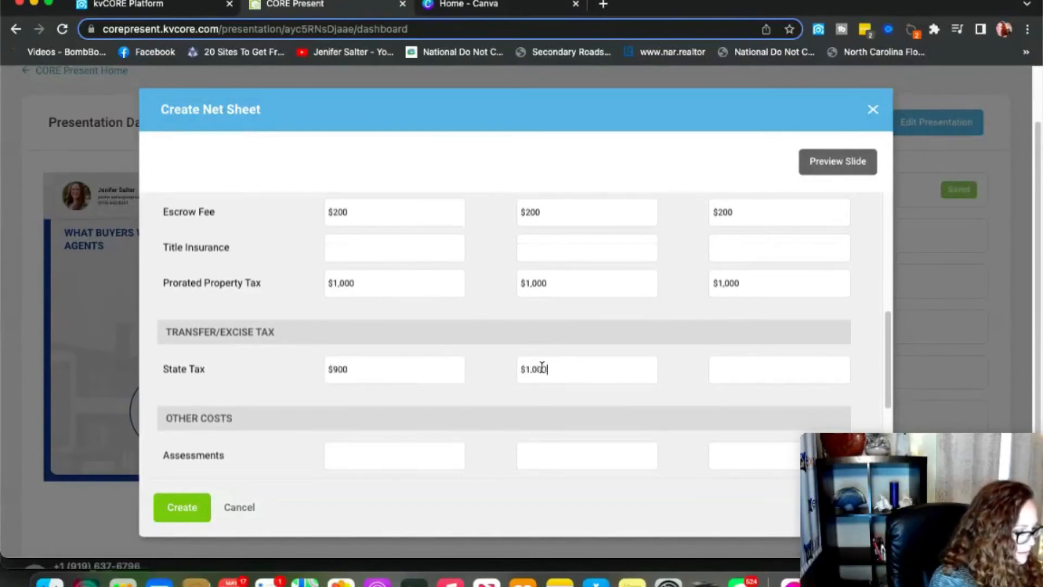
{"action": "left_click", "coordinate": [728, 371]}
{"action": "type", "text": "$12"}
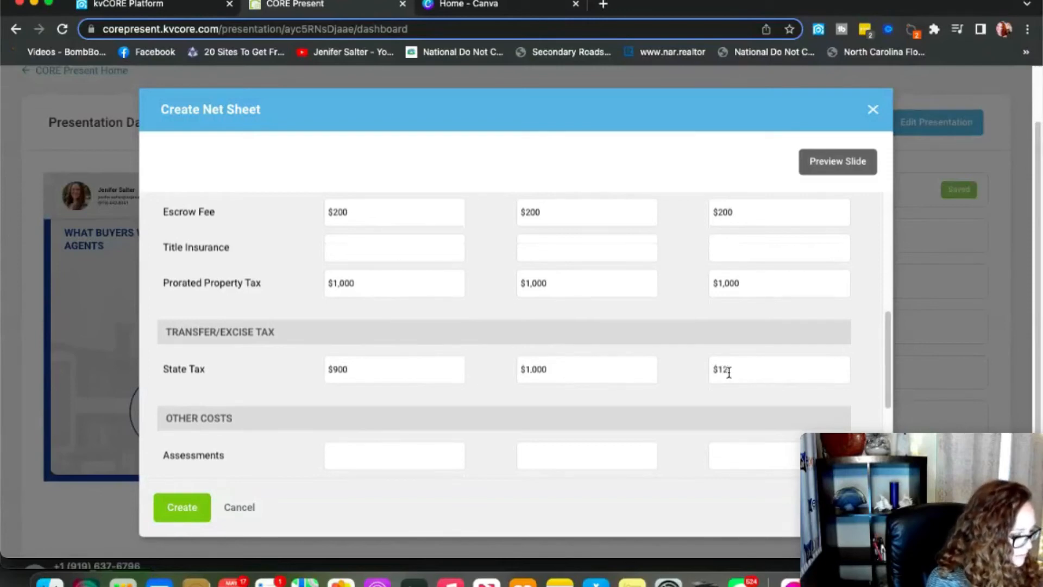
{"action": "key", "text": "BackSpace"}
{"action": "type", "text": ",100"}
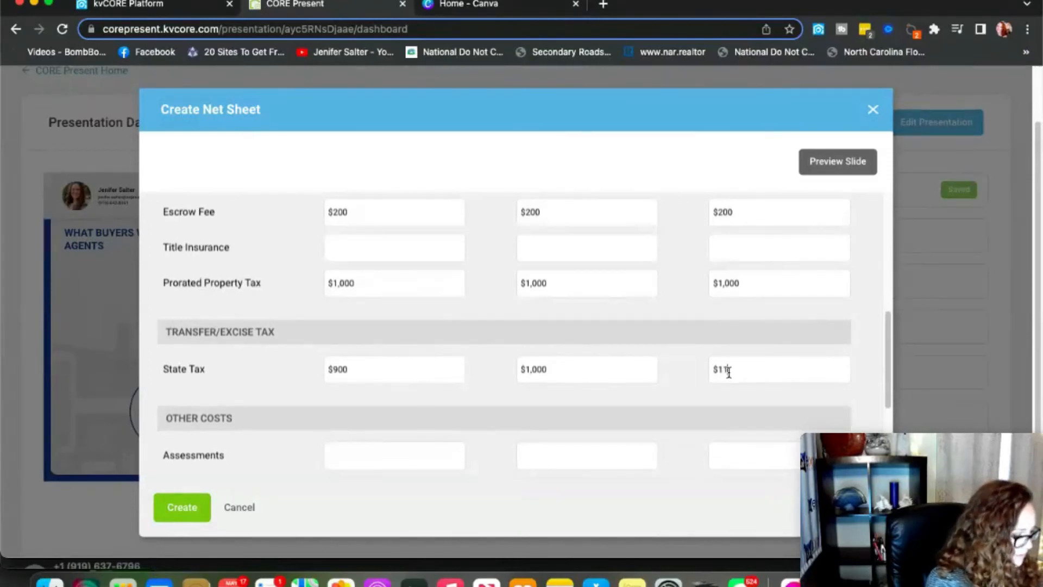
{"action": "scroll", "coordinate": [596, 424], "scroll_direction": "down", "scroll_amount": 5}
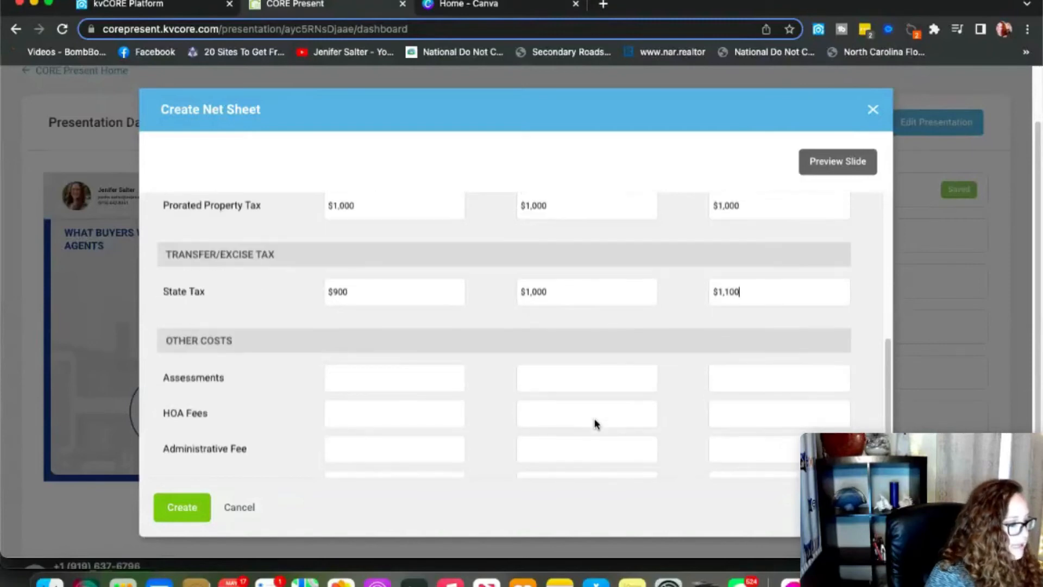
{"action": "scroll", "coordinate": [596, 424], "scroll_direction": "down", "scroll_amount": 1}
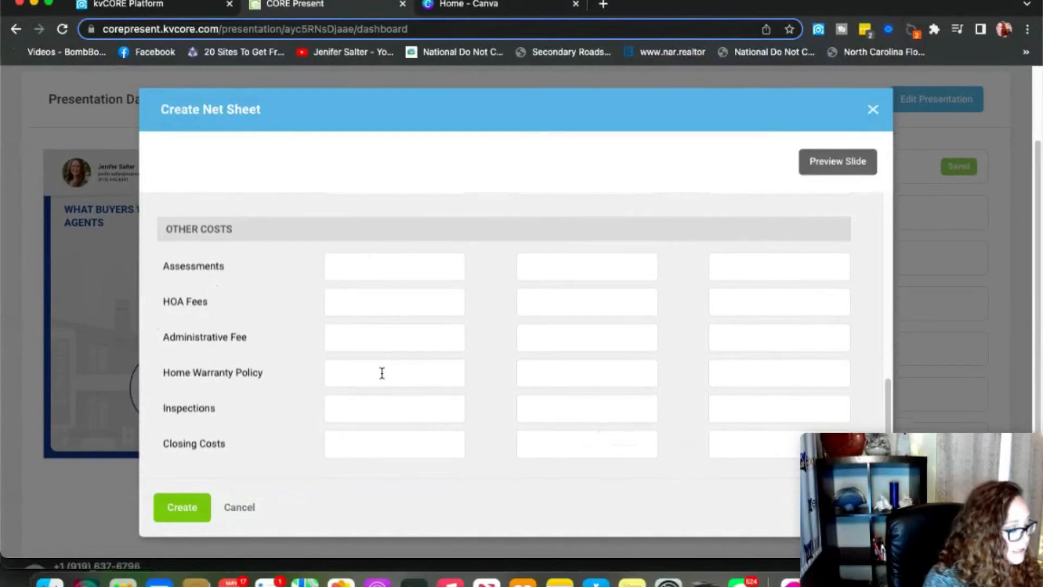
Create the net sheet, then select the presentation's shareable link on the dashboard.
{"action": "left_click", "coordinate": [183, 507]}
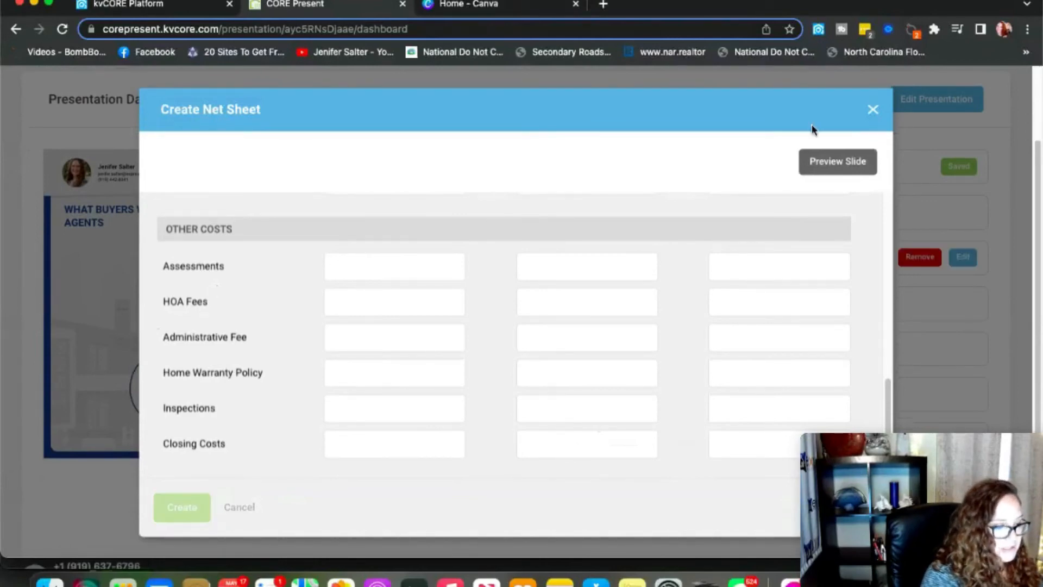
{"action": "scroll", "coordinate": [792, 270], "scroll_direction": "down", "scroll_amount": 1}
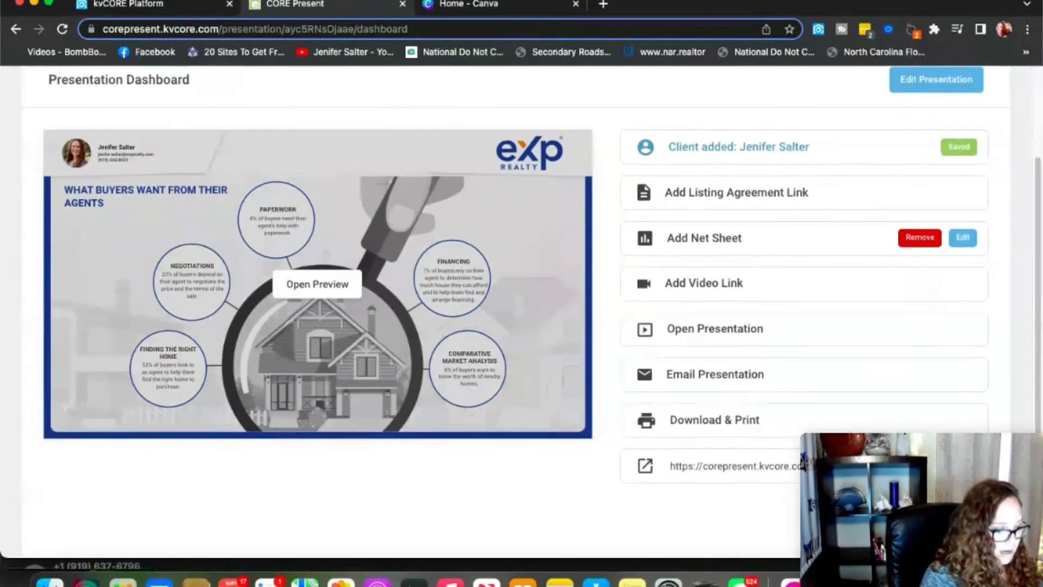
{"action": "left_click", "coordinate": [693, 468]}
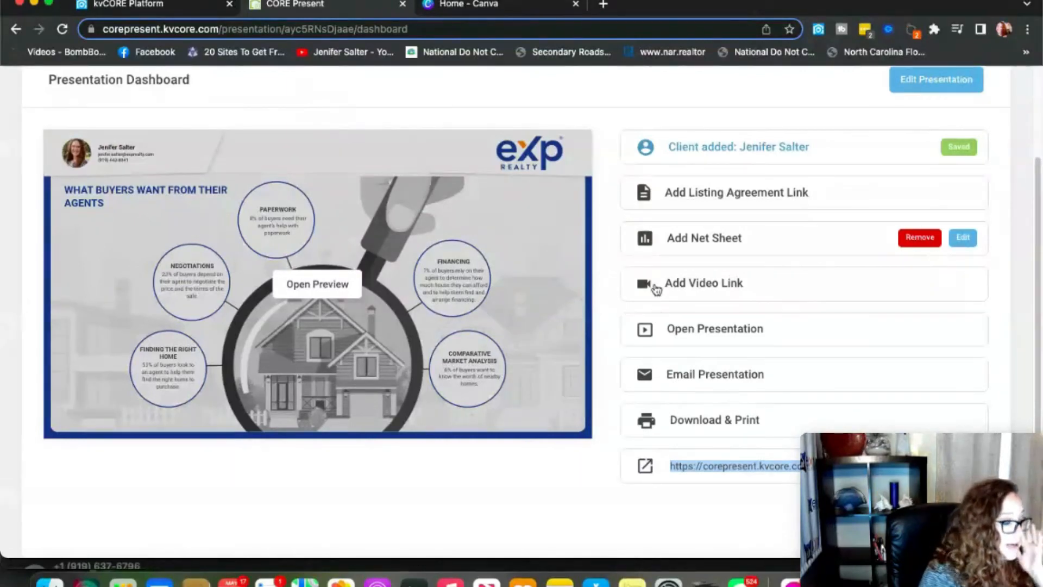
Load the copied presentation link in a new Chrome tab.
{"action": "left_click", "coordinate": [603, 7]}
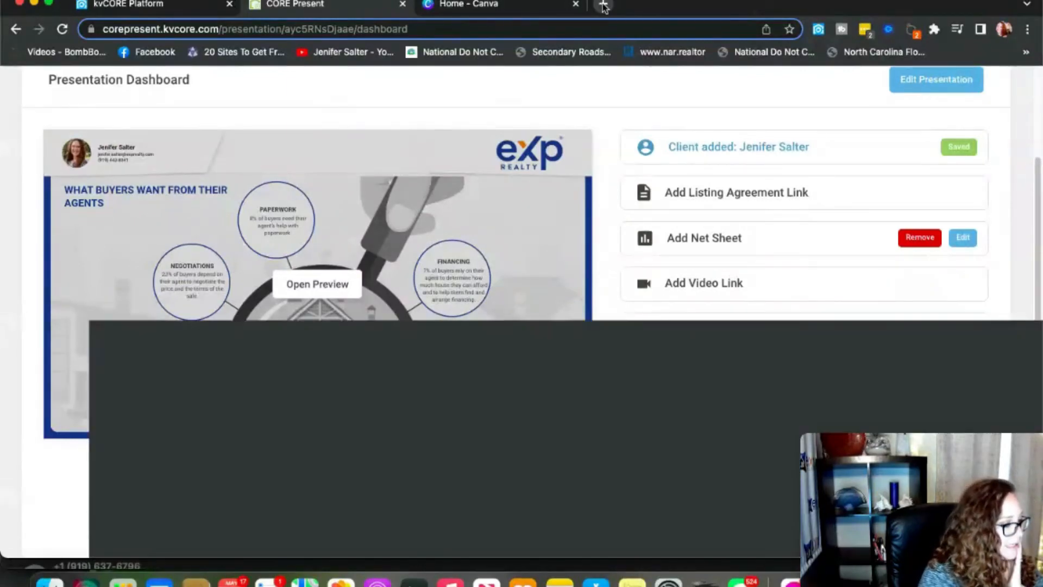
{"action": "left_click", "coordinate": [578, 32]}
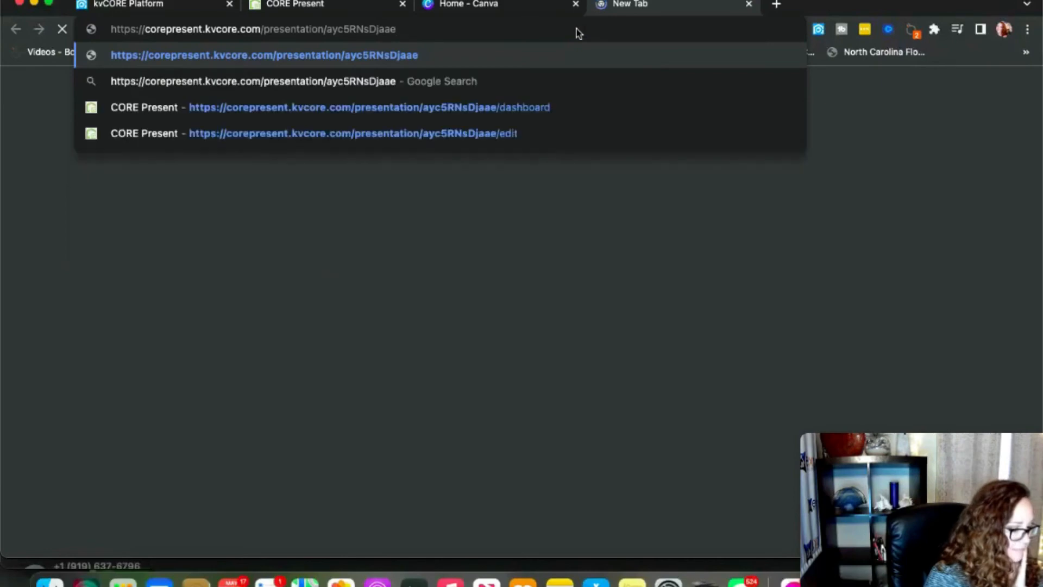
{"action": "key", "text": "Return"}
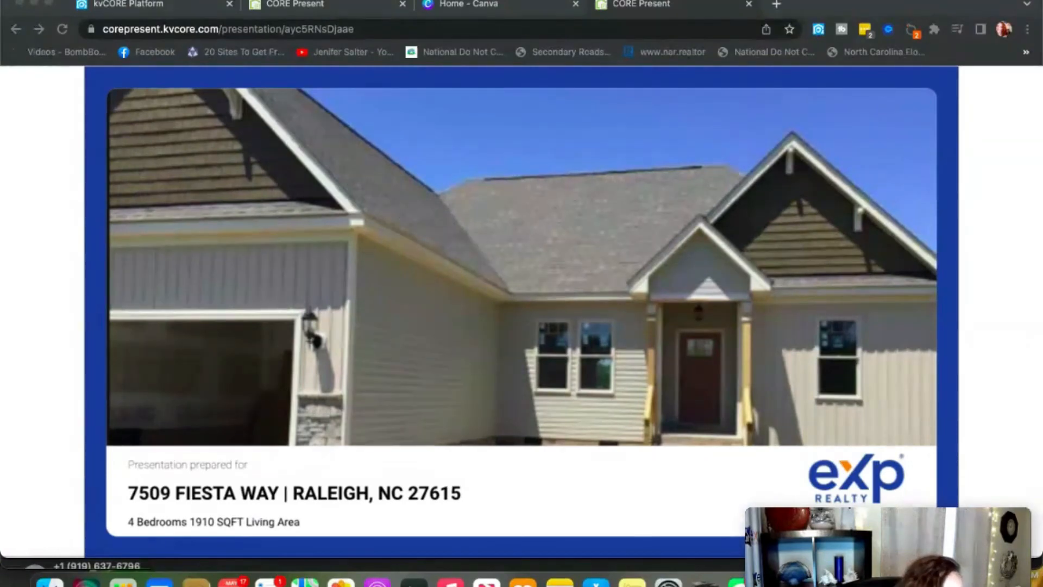
Step the shared presentation through About Me and My Testimonials to the Comparative Market Analysis map.
{"action": "left_click", "coordinate": [1019, 531]}
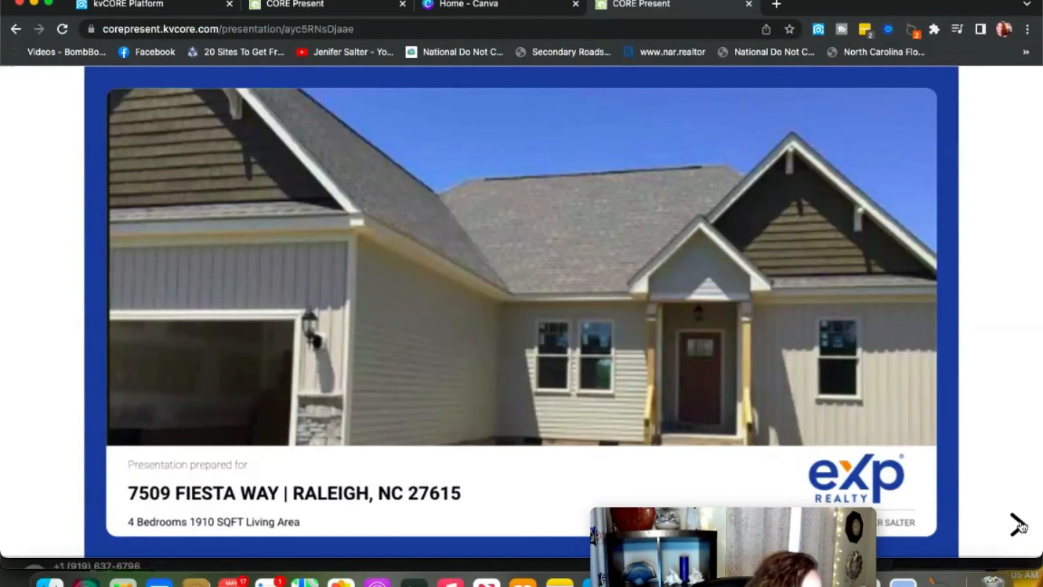
{"action": "left_click", "coordinate": [1019, 525]}
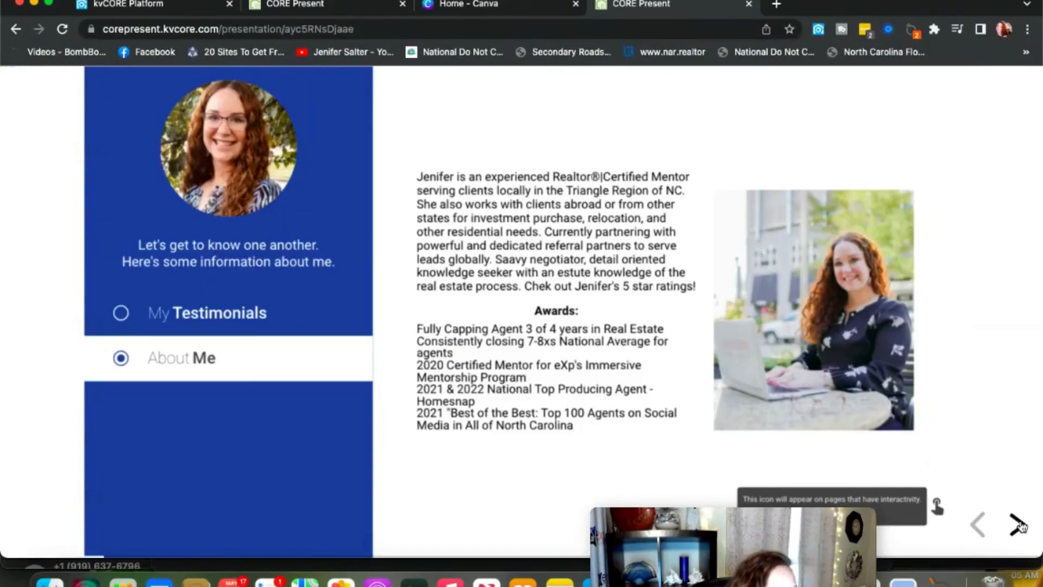
{"action": "left_click", "coordinate": [1019, 524]}
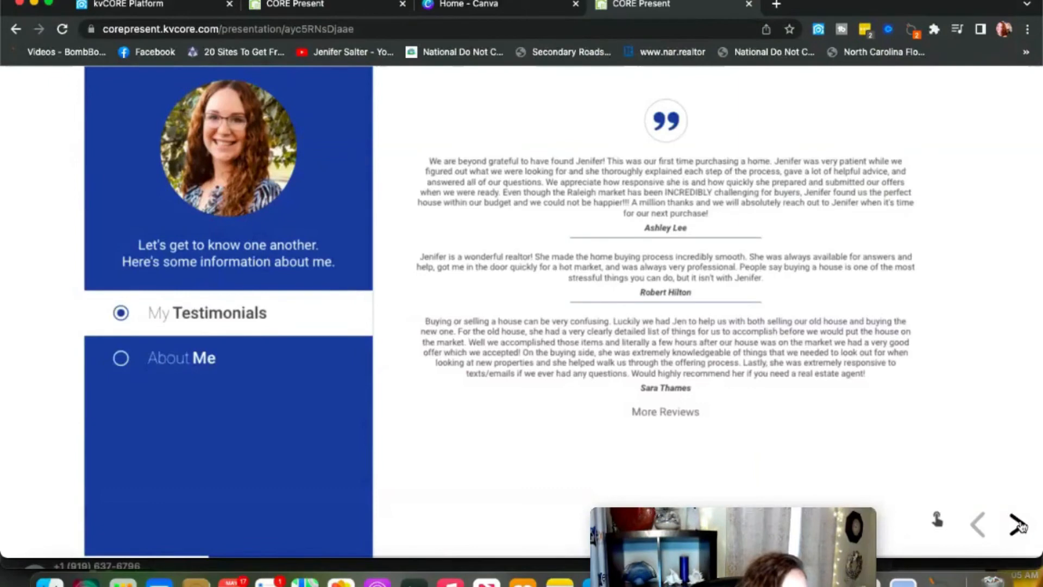
{"action": "left_click", "coordinate": [1018, 524]}
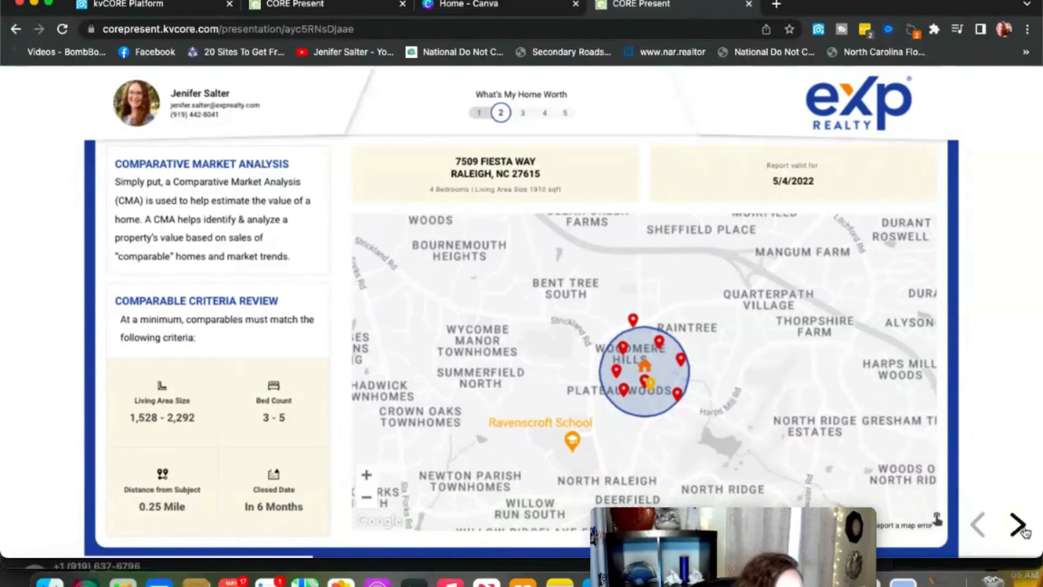
Move past the comparables price-range chart to the Market Assessment slide.
{"action": "left_click", "coordinate": [1018, 525]}
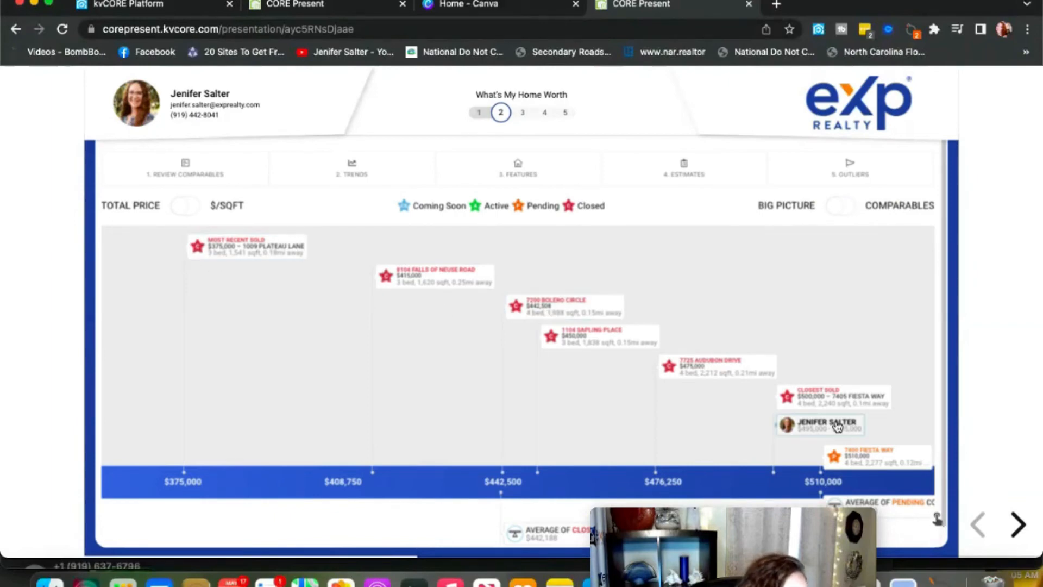
{"action": "scroll", "coordinate": [837, 426], "scroll_direction": "down", "scroll_amount": 1}
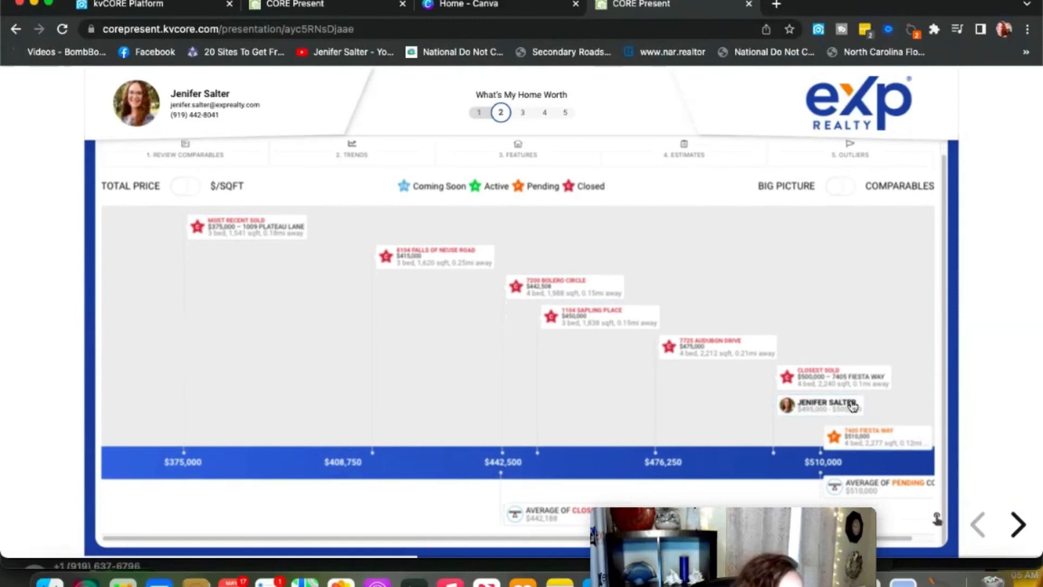
{"action": "left_click", "coordinate": [1016, 524]}
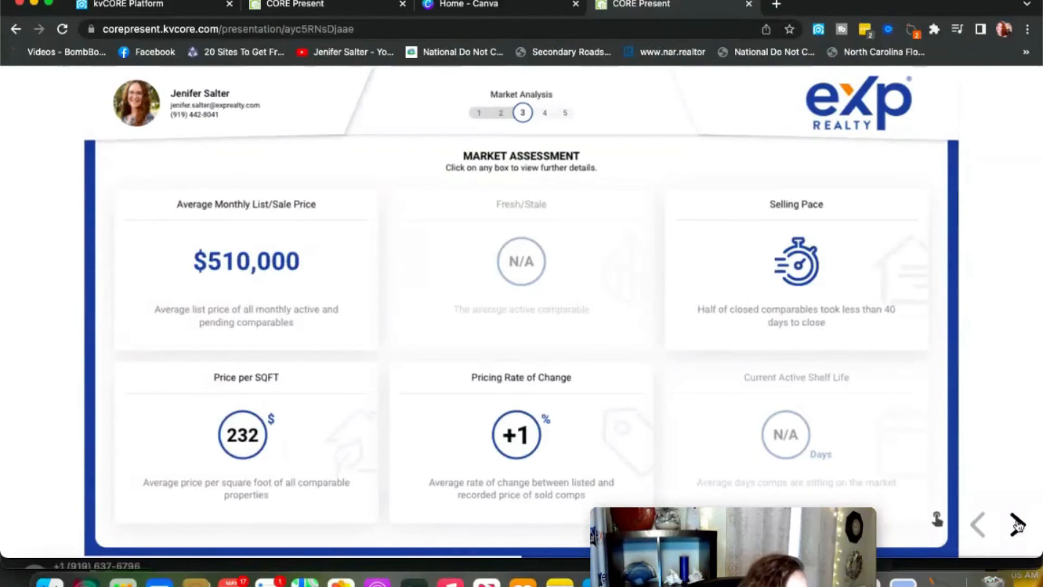
Show the buyer demand map with Comparable Supply on, then advance to the 274-buyer funnel slide.
{"action": "left_click", "coordinate": [1016, 524]}
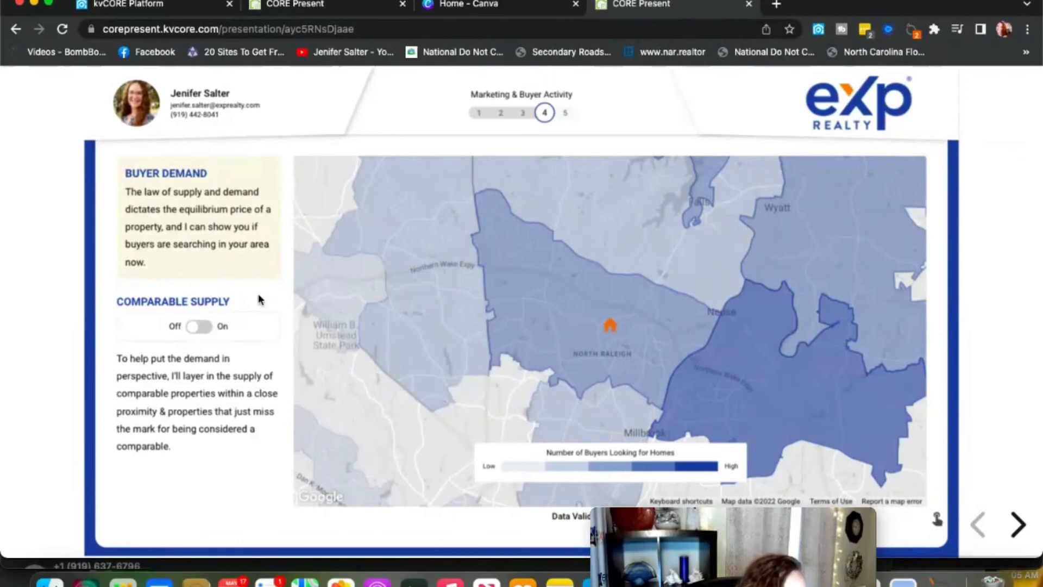
{"action": "left_click", "coordinate": [200, 327]}
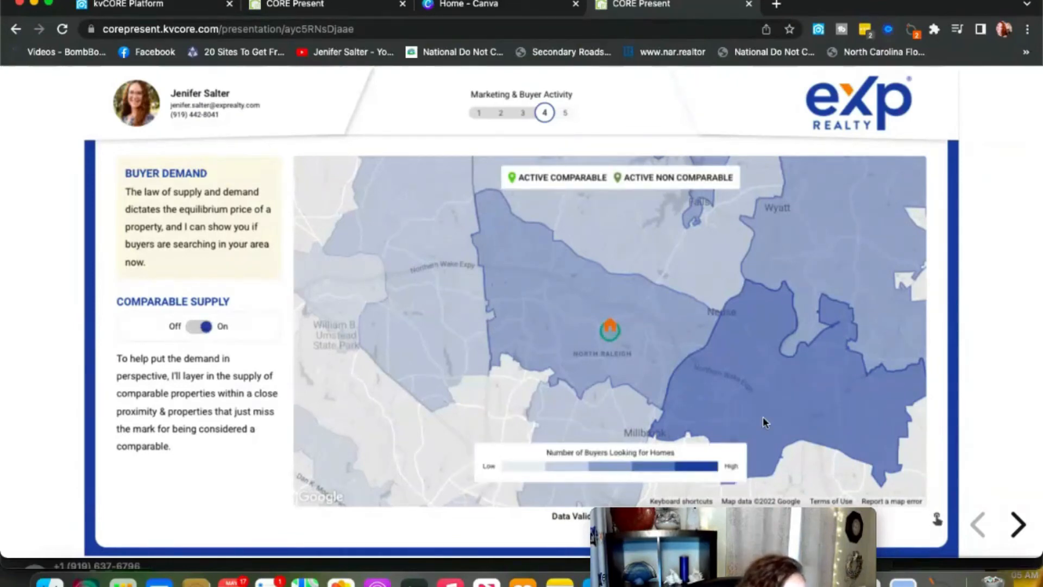
{"action": "left_click", "coordinate": [1008, 531]}
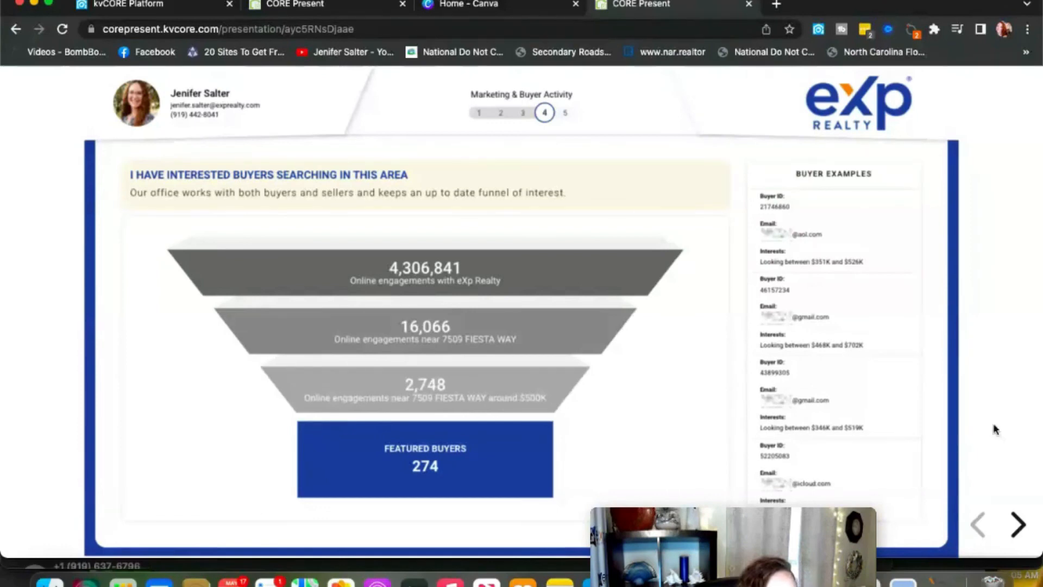
Advance past My Marketing Plan and the $326,900 Net Proceeds slide to the Thank You slide.
{"action": "left_click", "coordinate": [1017, 525]}
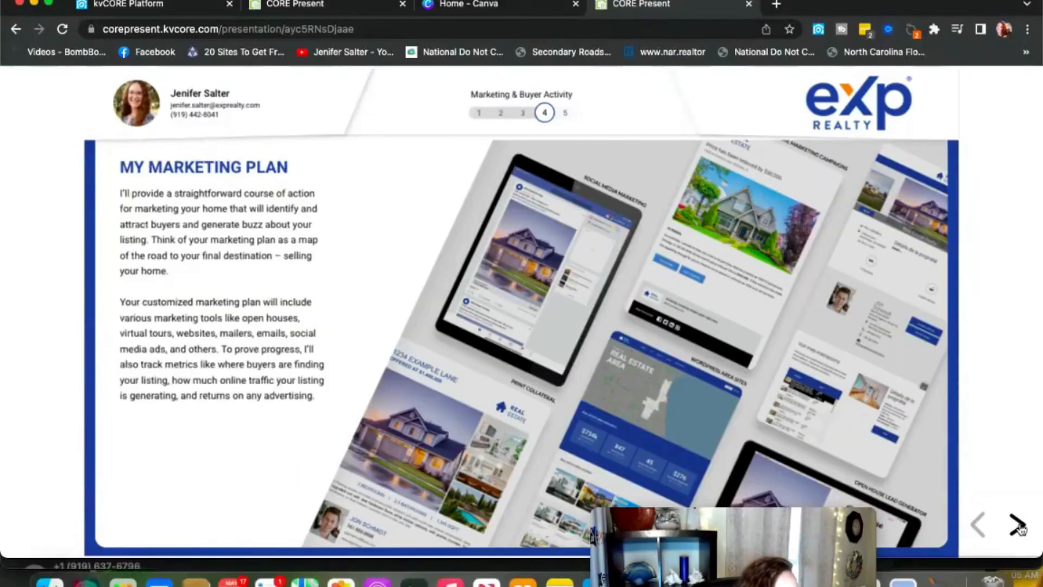
{"action": "left_click", "coordinate": [1017, 524]}
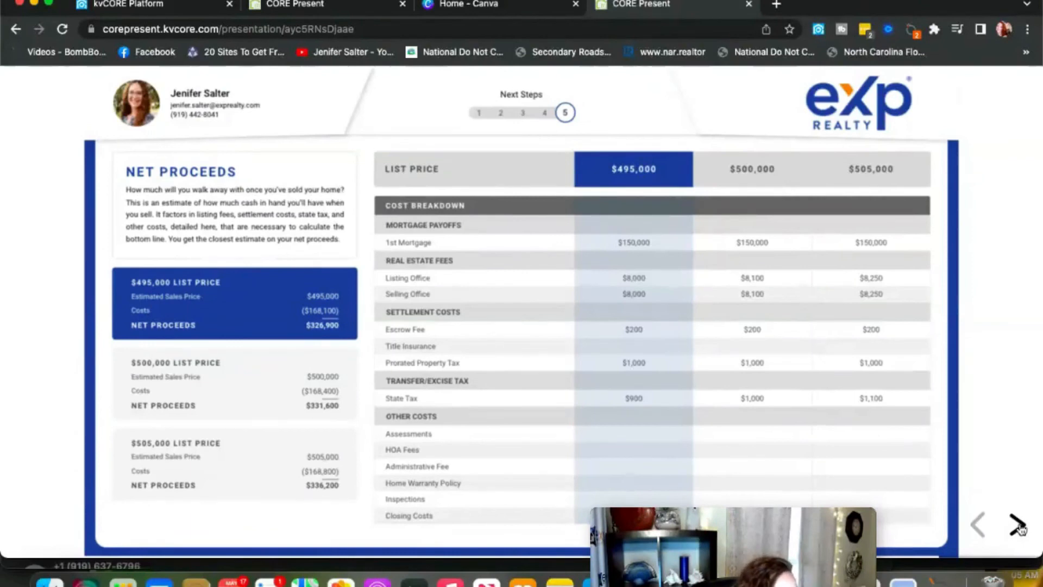
{"action": "left_click", "coordinate": [1017, 524]}
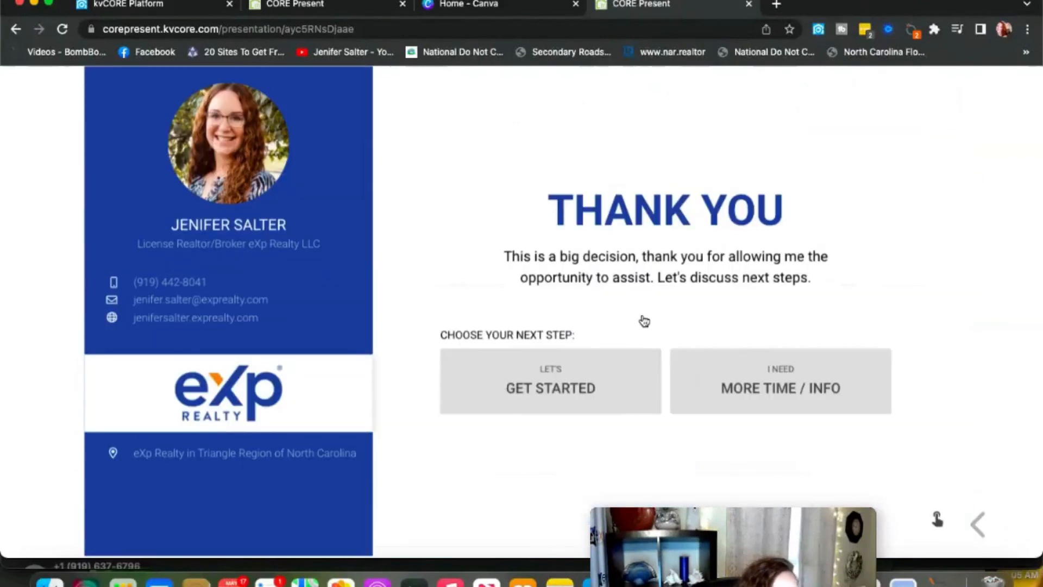